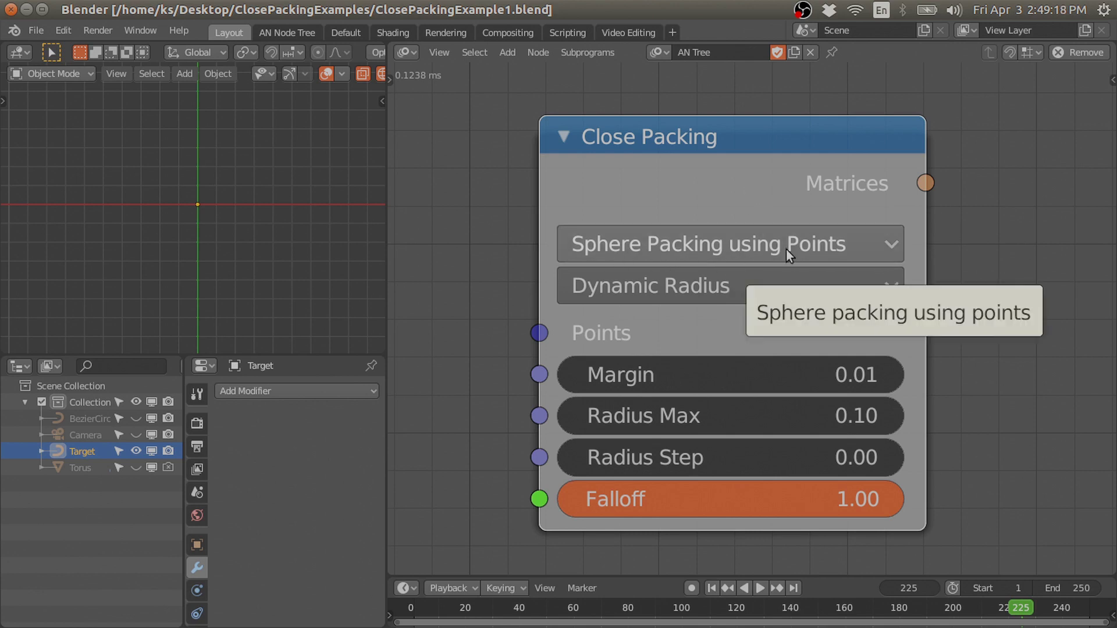
- Examine the Close Packing node's Sphere Packing using Points mode, its packing types and its Points input
middle_click_drag(850, 242, 850, 224)
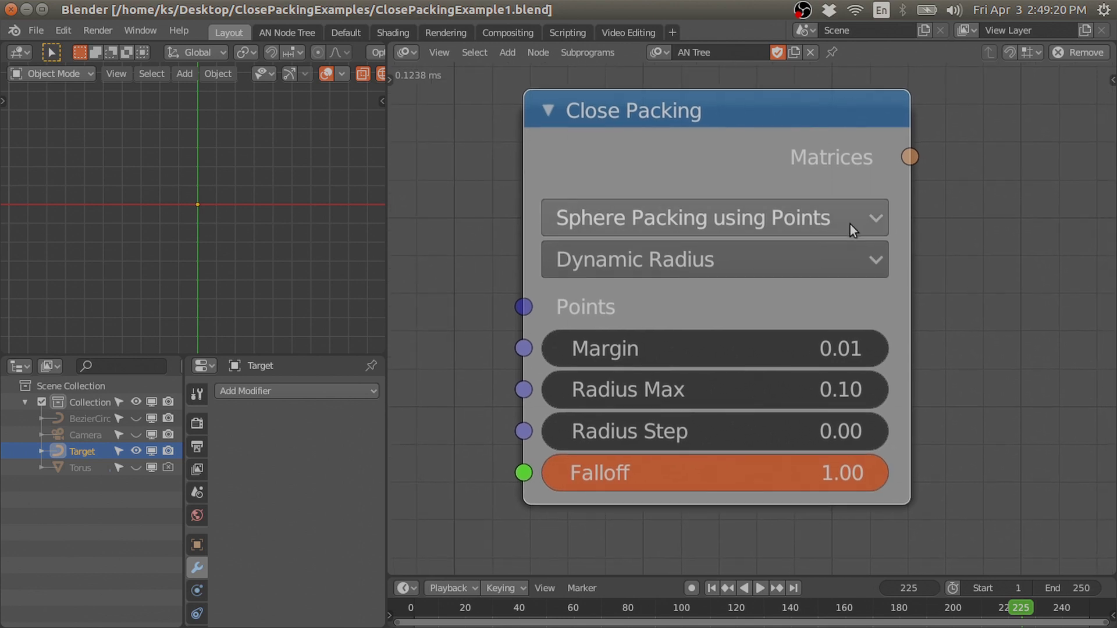
left_click(843, 221)
scroll(961, 235, "down", 1)
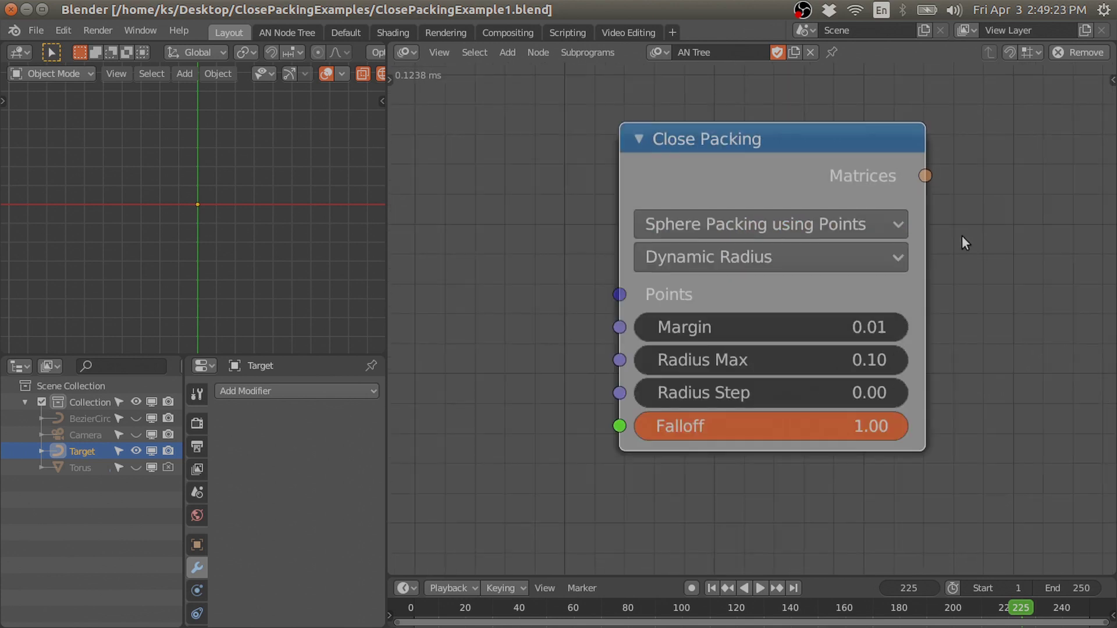
middle_click_drag(961, 236, 933, 289)
left_click_drag(599, 347, 465, 182)
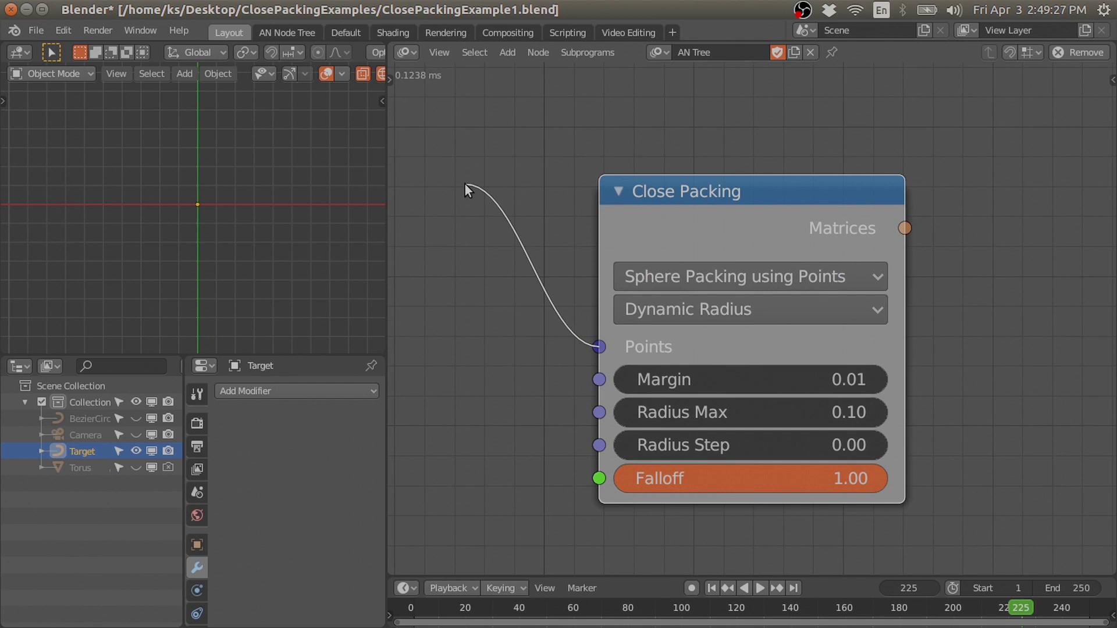
left_click_drag(465, 183, 464, 183)
middle_click_drag(691, 249, 649, 252)
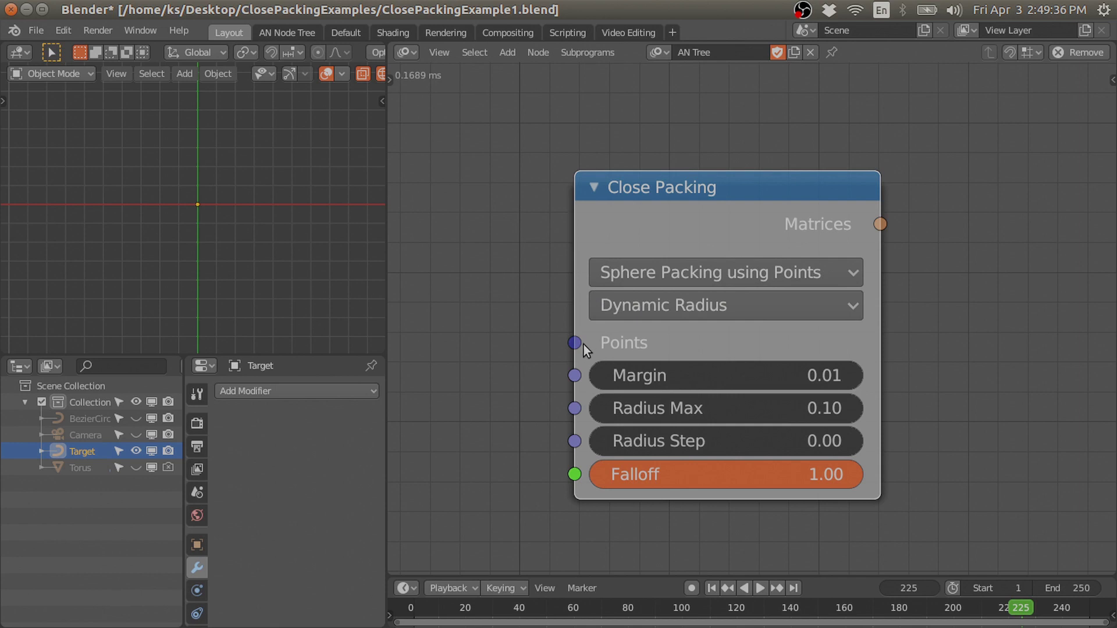
left_click_drag(492, 207, 486, 174)
- Switch to Firefox and look through the circle packing reference images in the search results
key("ctrl+alt+Up")
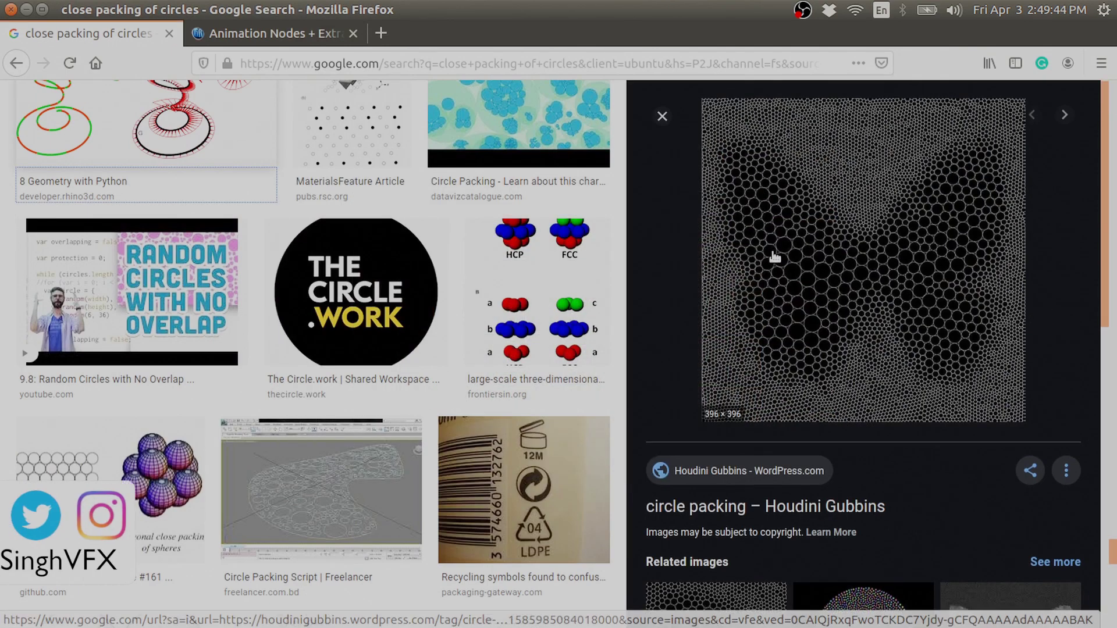
scroll(774, 257, "down", 3)
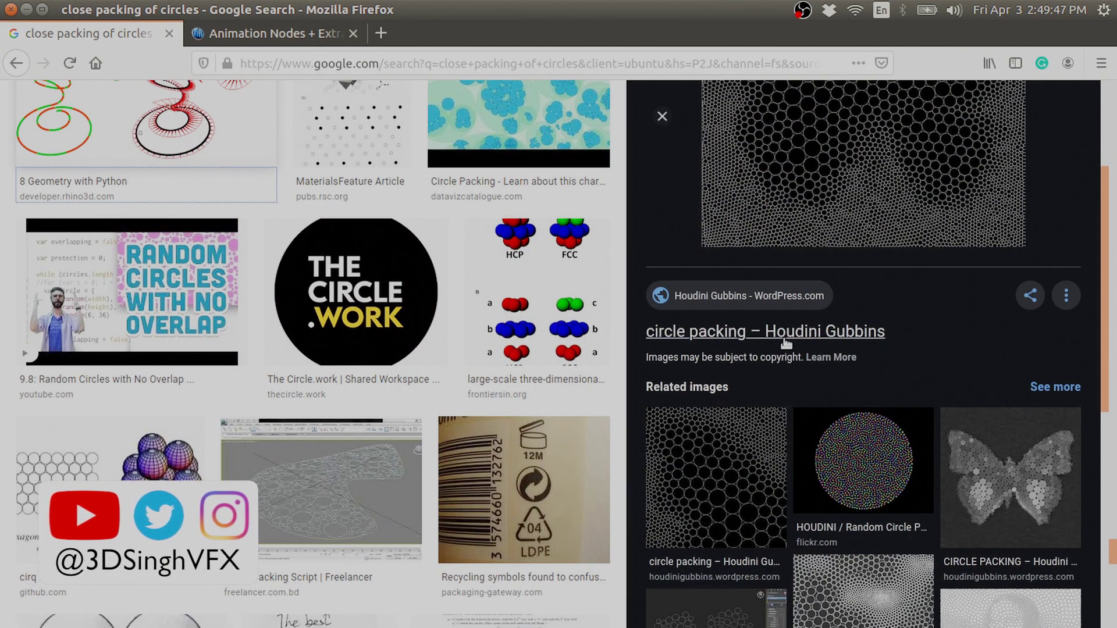
scroll(814, 384, "down", 5)
scroll(832, 420, "down", 5)
scroll(876, 508, "up", 5)
scroll(875, 507, "down", 3)
scroll(872, 477, "up", 1)
scroll(890, 446, "up", 1)
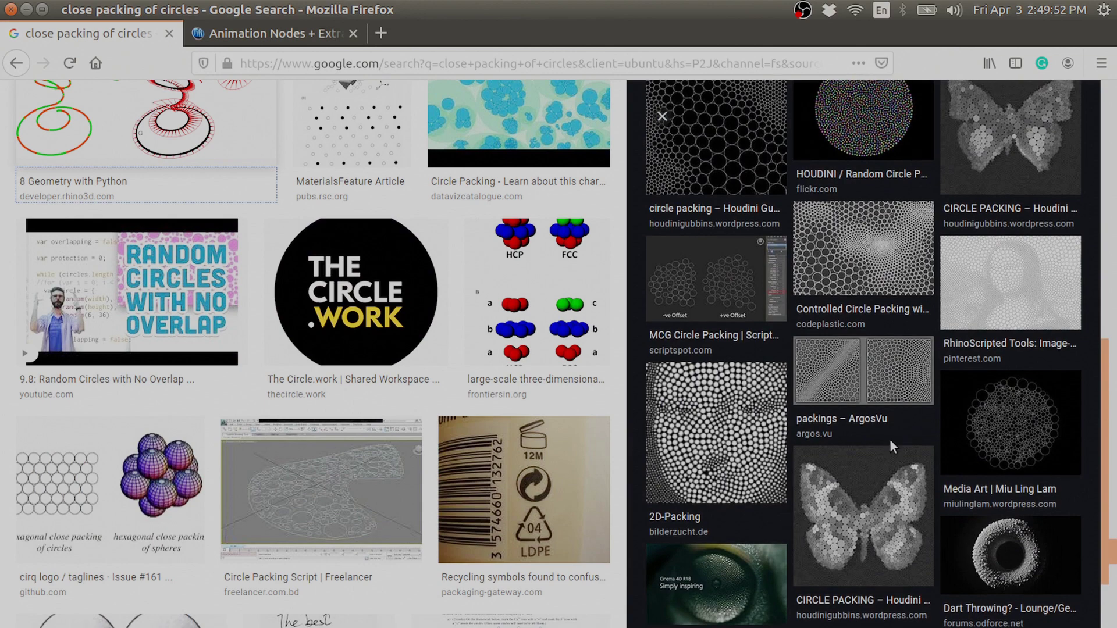
scroll(890, 445, "up", 7)
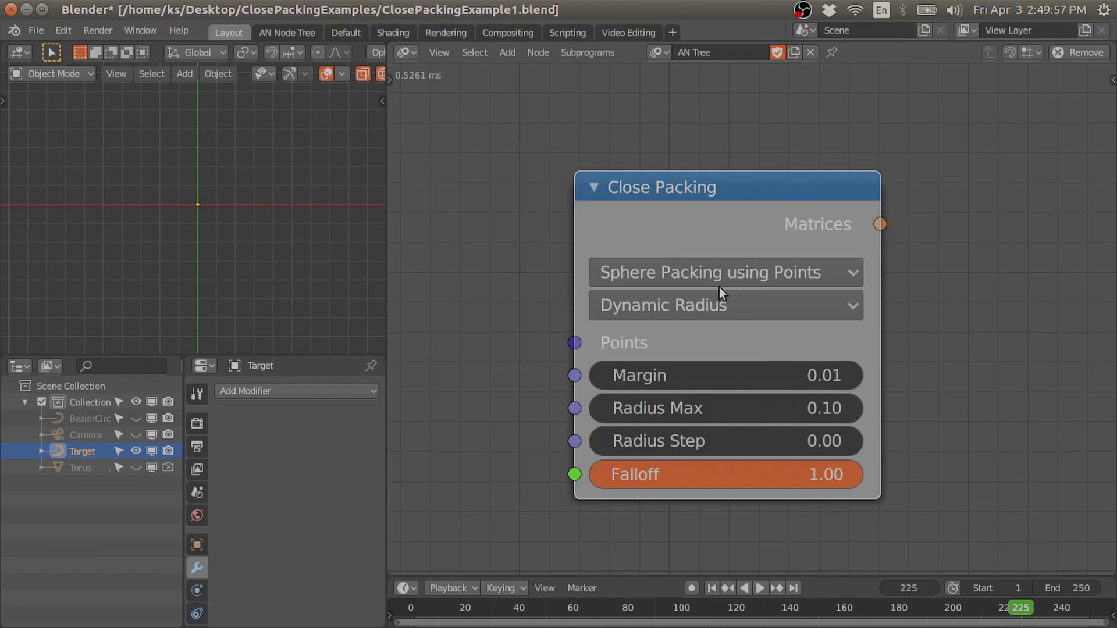
- Examine the radius methods of the points-based Close Packing node, then the node set to Sphere Packing using Polygons
left_click(754, 267)
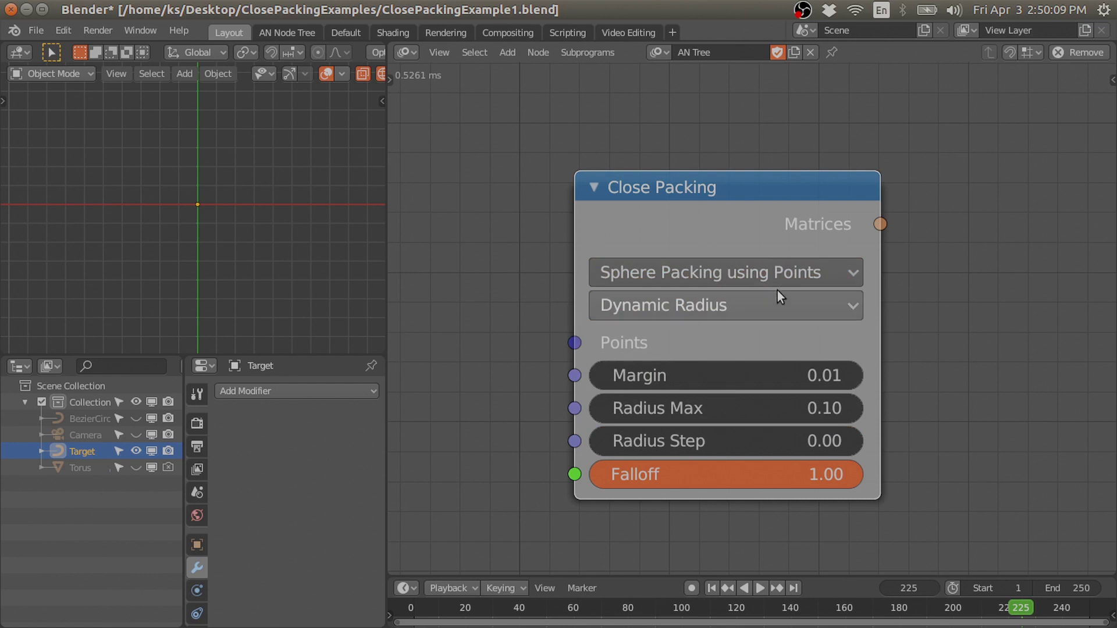
left_click(759, 306)
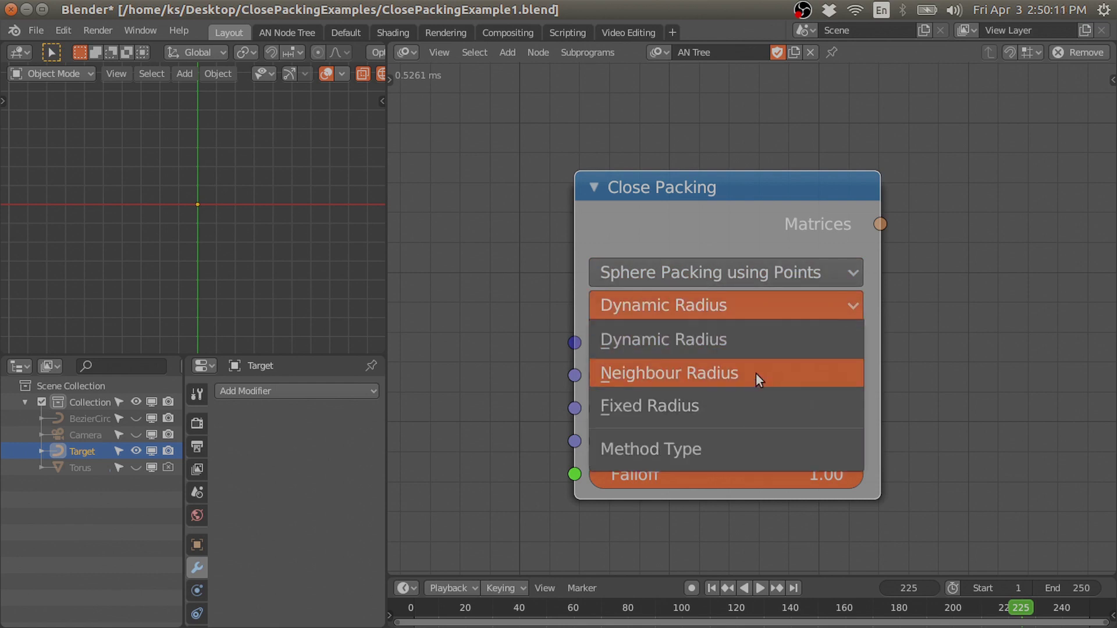
middle_click_drag(853, 482, 857, 225)
scroll(834, 244, "down", 6)
middle_click_drag(762, 407, 773, 273)
scroll(756, 276, "up", 2)
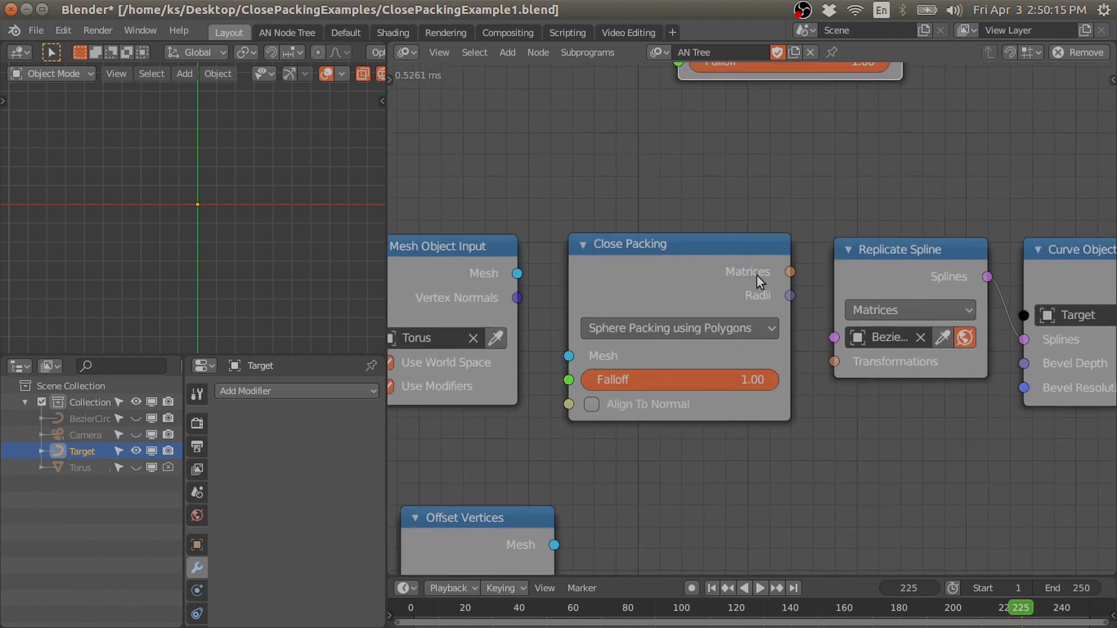
middle_click_drag(642, 318, 688, 299)
left_click(734, 310)
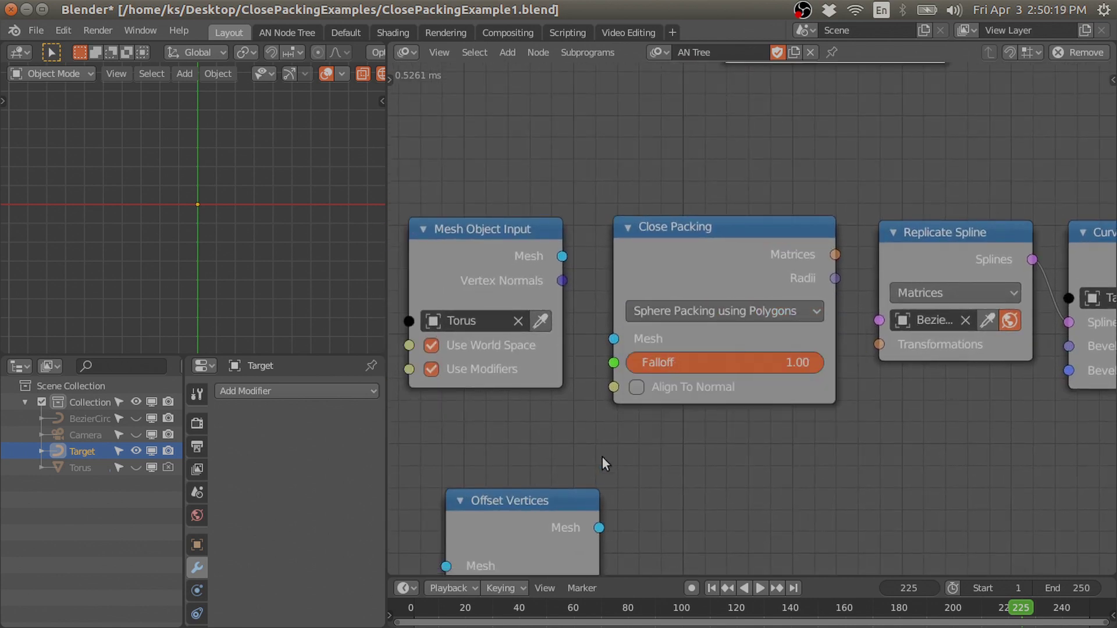
scroll(593, 410, "down", 2)
middle_click_drag(603, 414, 603, 422)
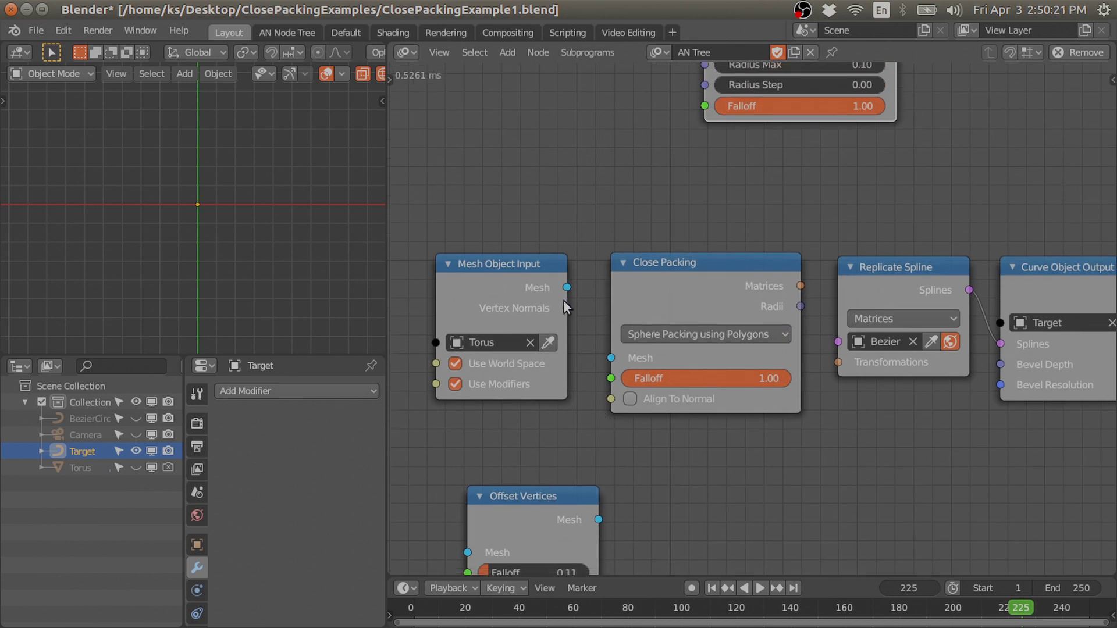
scroll(564, 300, "up", 1)
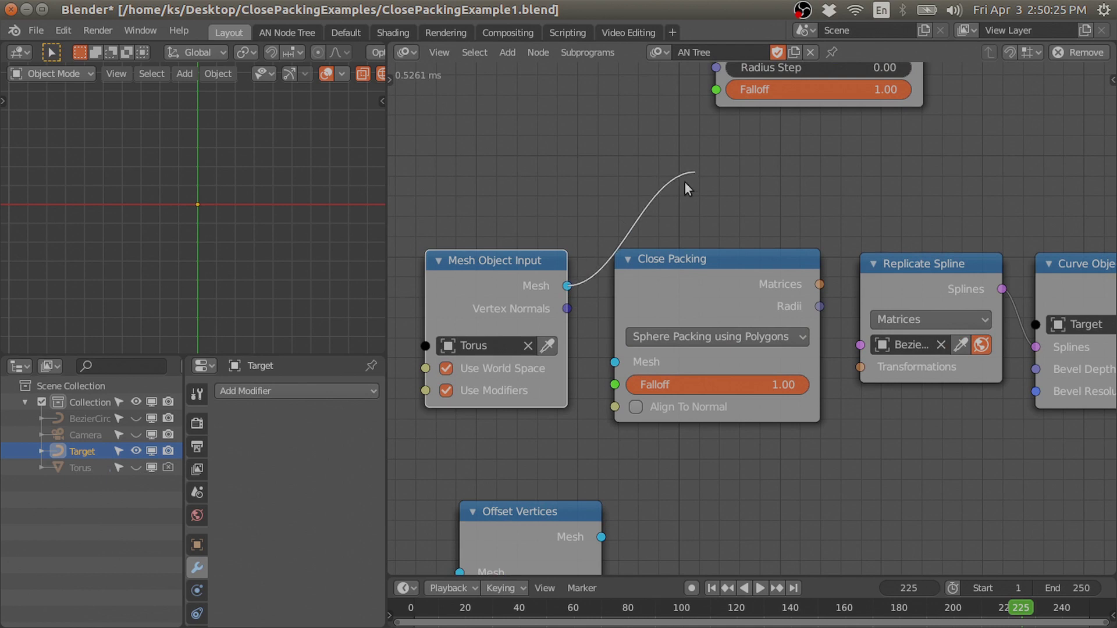
- Show the Torus object, inspect its triangulated mesh from several angles, and hide it again
left_click_drag(646, 202, 646, 202)
left_click(136, 467)
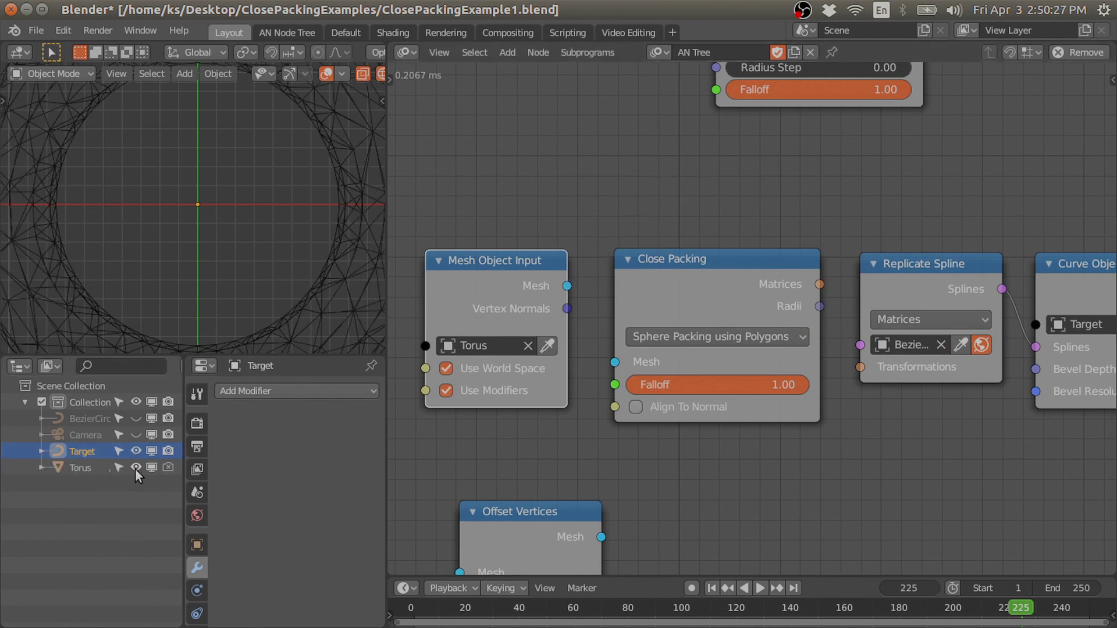
left_click(312, 302)
middle_click_drag(312, 303, 233, 288)
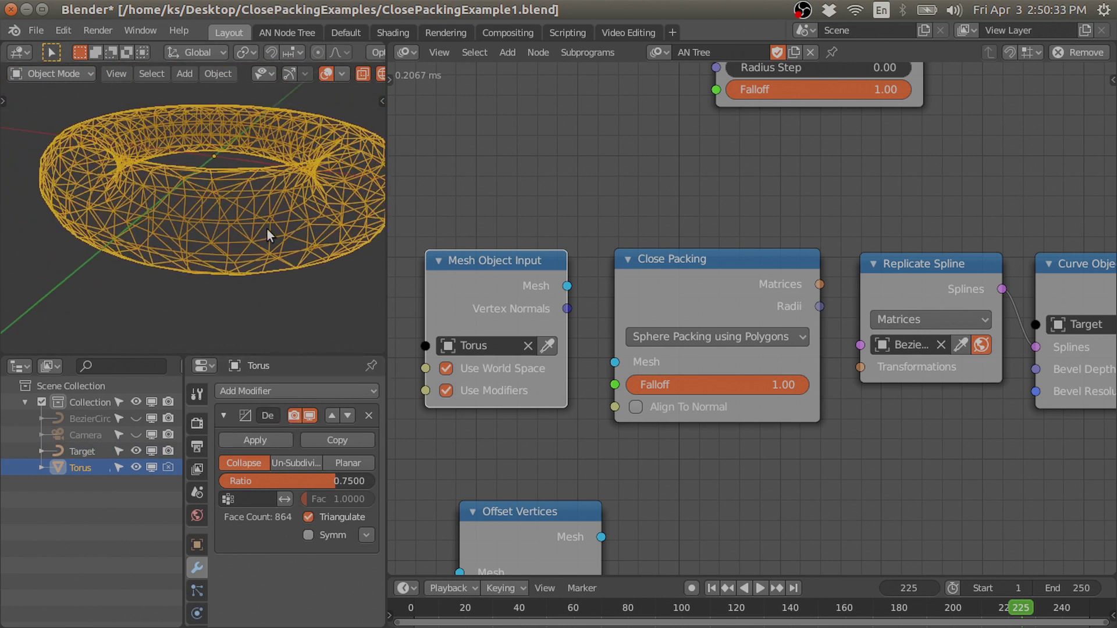
middle_click_drag(267, 200, 238, 273)
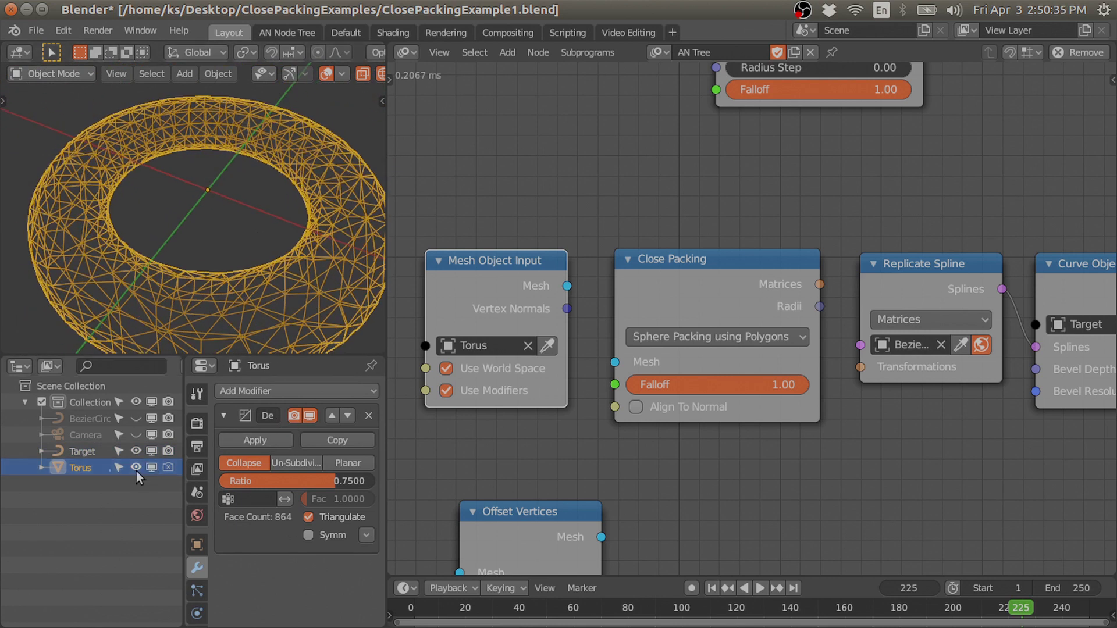
left_click(136, 468)
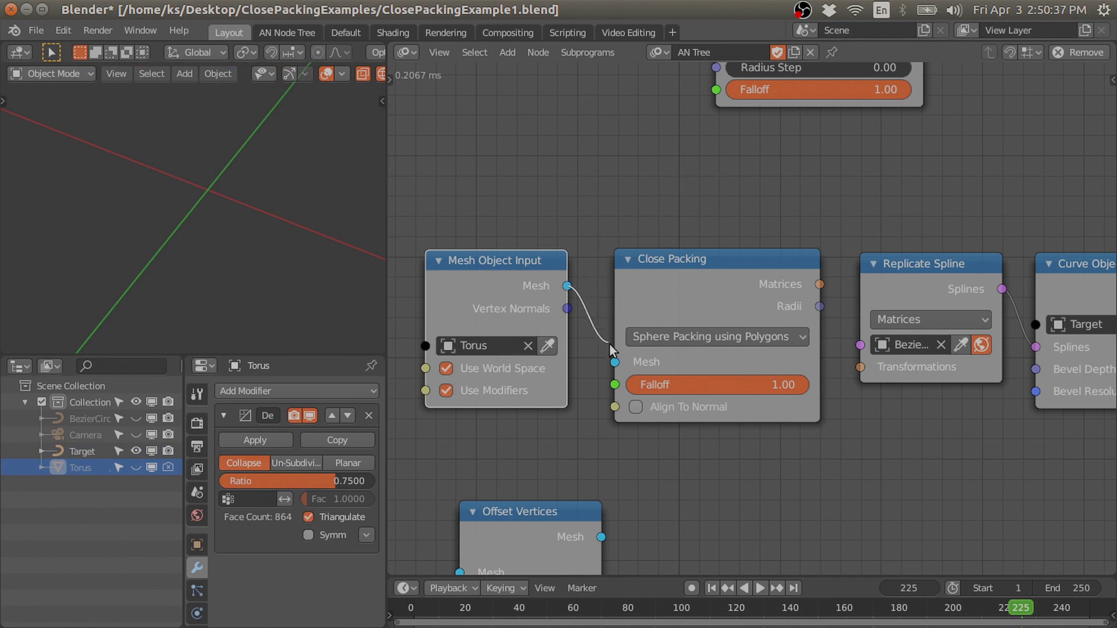
- Link the torus Mesh output to the polygon Close Packing node and its Matrices output to Replicate Spline's Transformations input
middle_click_drag(647, 365, 587, 373)
left_click_drag(760, 284, 771, 264)
left_click_drag(752, 301, 804, 337)
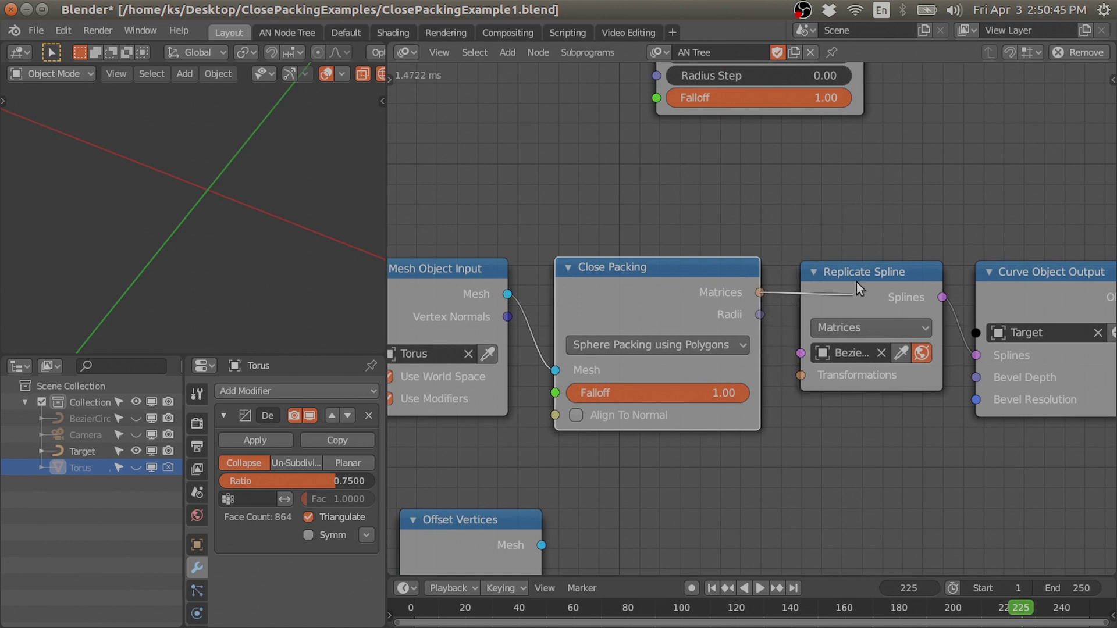
left_click_drag(899, 258, 794, 254)
left_click_drag(804, 211, 800, 240)
middle_click_drag(804, 269, 760, 250)
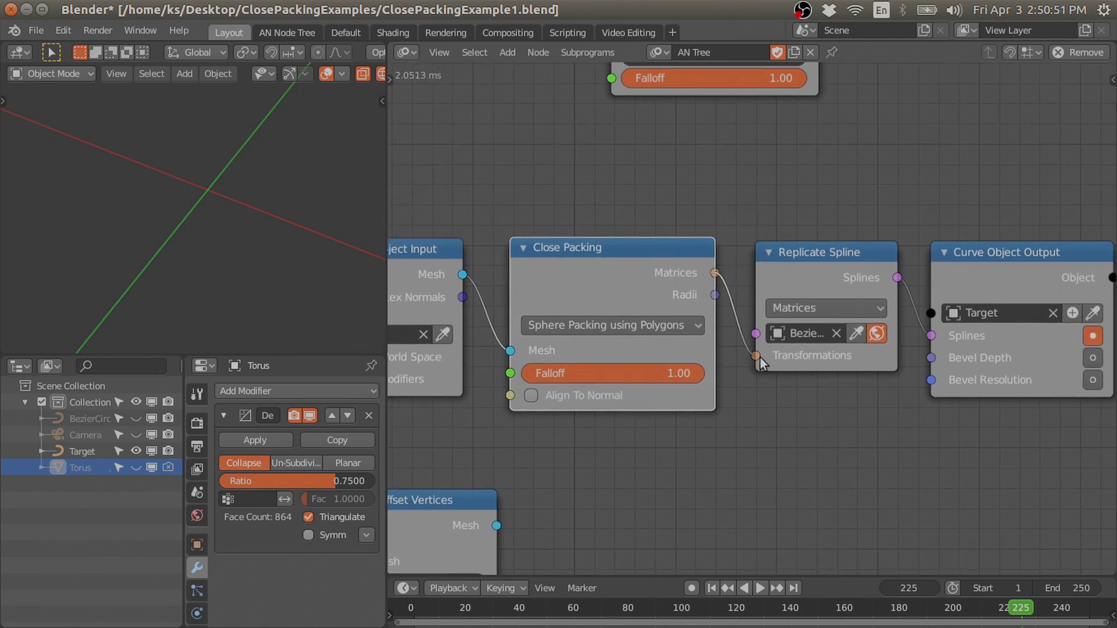
left_click_drag(762, 355, 762, 355)
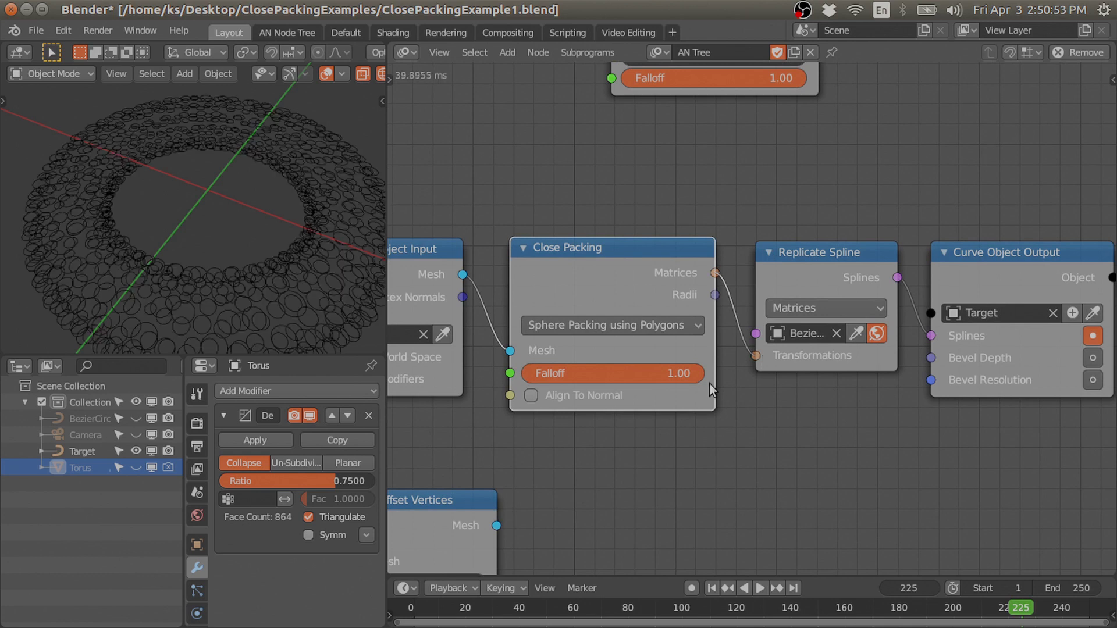
- Select the Target curve and inspect its packed circles from the top view, maximized, and in perspective
left_click(227, 264)
key("KP_7")
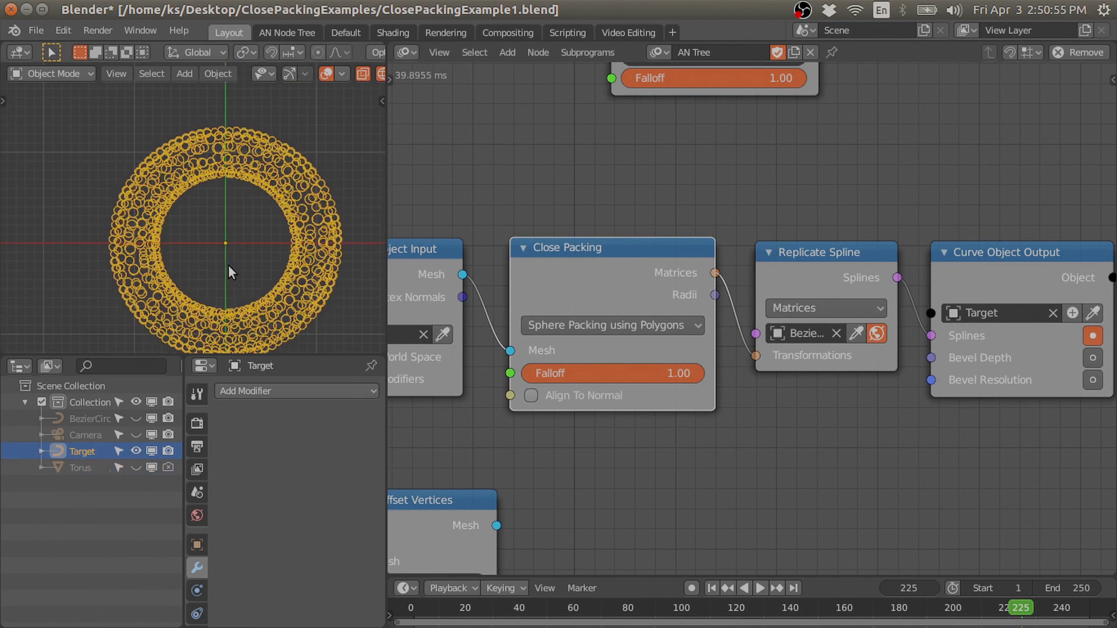
scroll(270, 257, "up", 4)
middle_click_drag(348, 298, 270, 197, "shift")
scroll(250, 185, "up", 2)
scroll(250, 186, "down", 3)
scroll(218, 224, "up", 2)
key("ctrl+space")
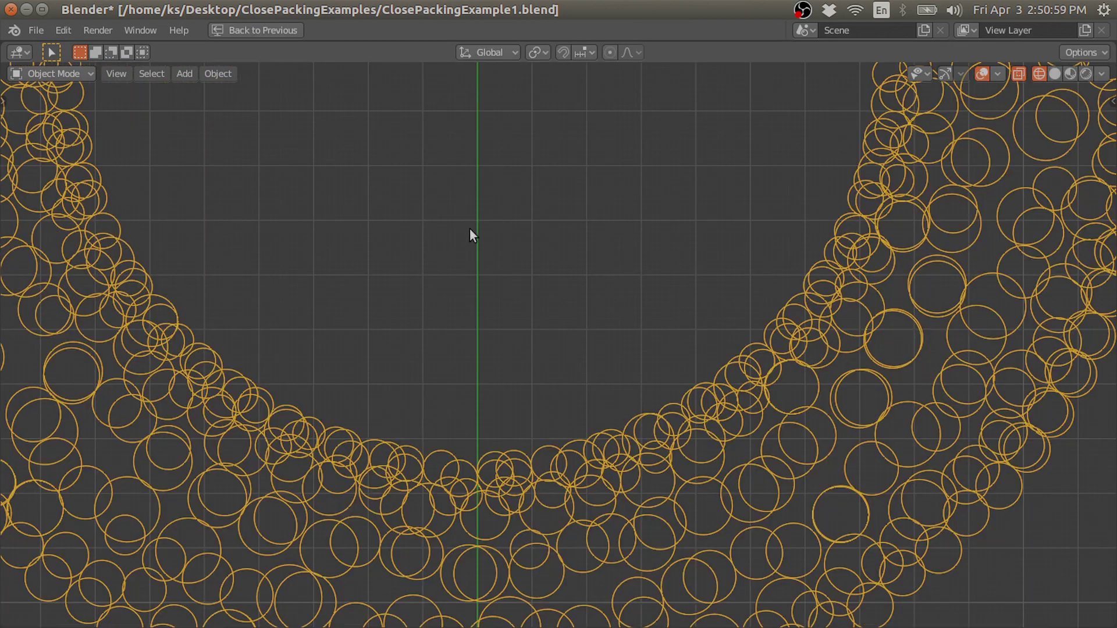
scroll(494, 226, "down", 3)
middle_click_drag(753, 199, 619, 311, "shift")
key("ctrl+space")
scroll(248, 294, "up", 2)
middle_click_drag(249, 294, 276, 189)
scroll(250, 233, "up", 3)
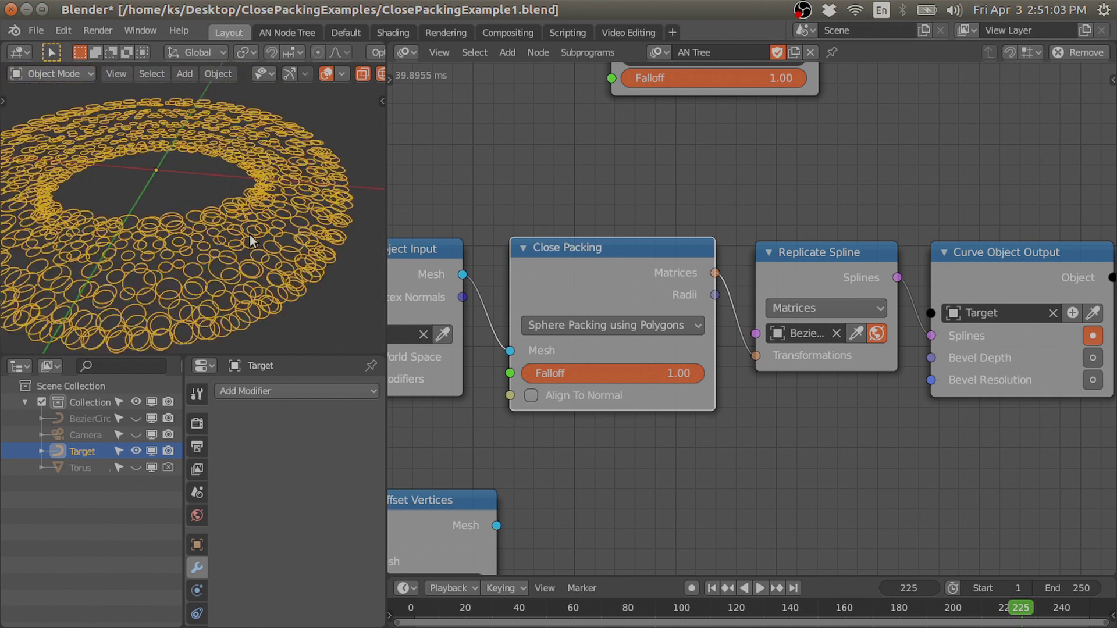
- Enable Align To Normal on the polygon Close Packing node and check the circle orientation on the torus
scroll(253, 248, "down", 2)
middle_click_drag(584, 319, 665, 316)
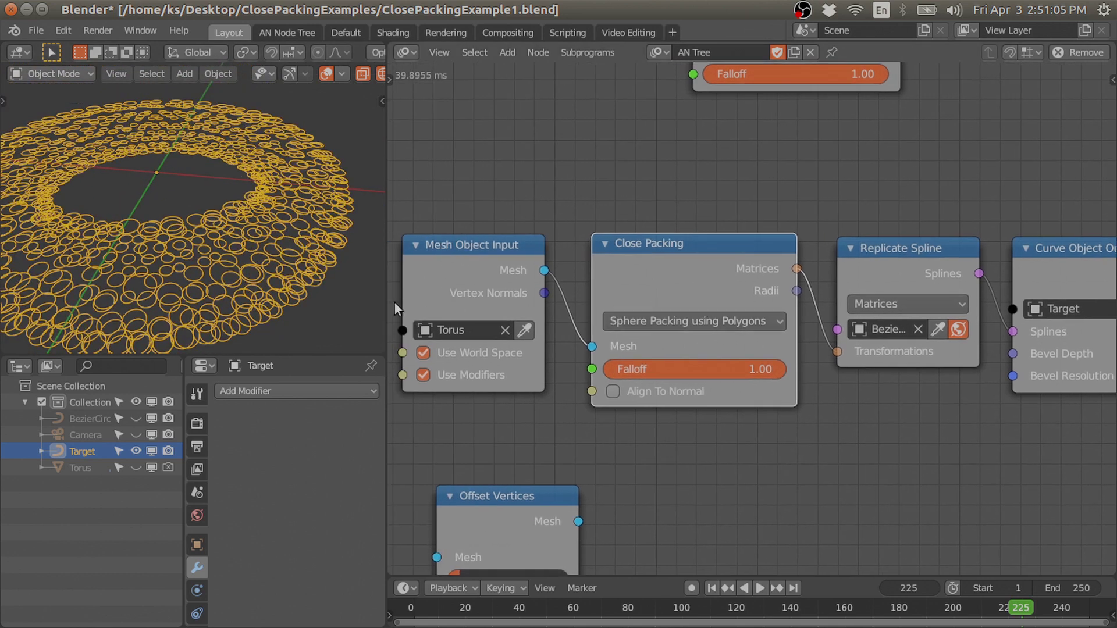
left_click(623, 392)
key("ctrl+space")
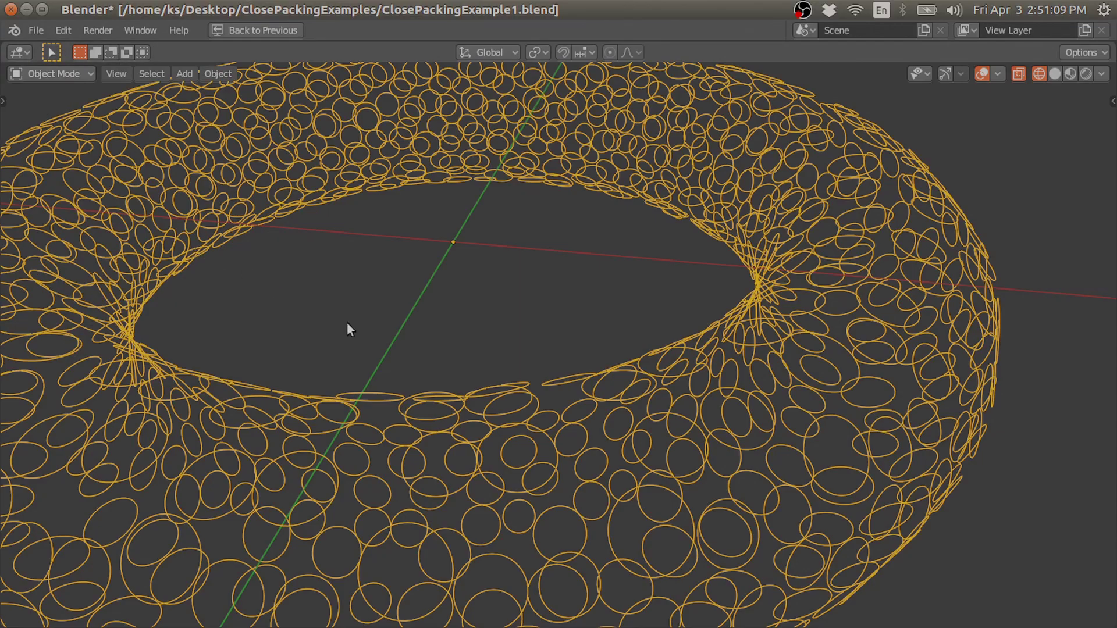
scroll(347, 337, "down", 3)
middle_click_drag(349, 342, 419, 343)
scroll(359, 319, "up", 3)
key("ctrl+space")
scroll(603, 319, "down", 2)
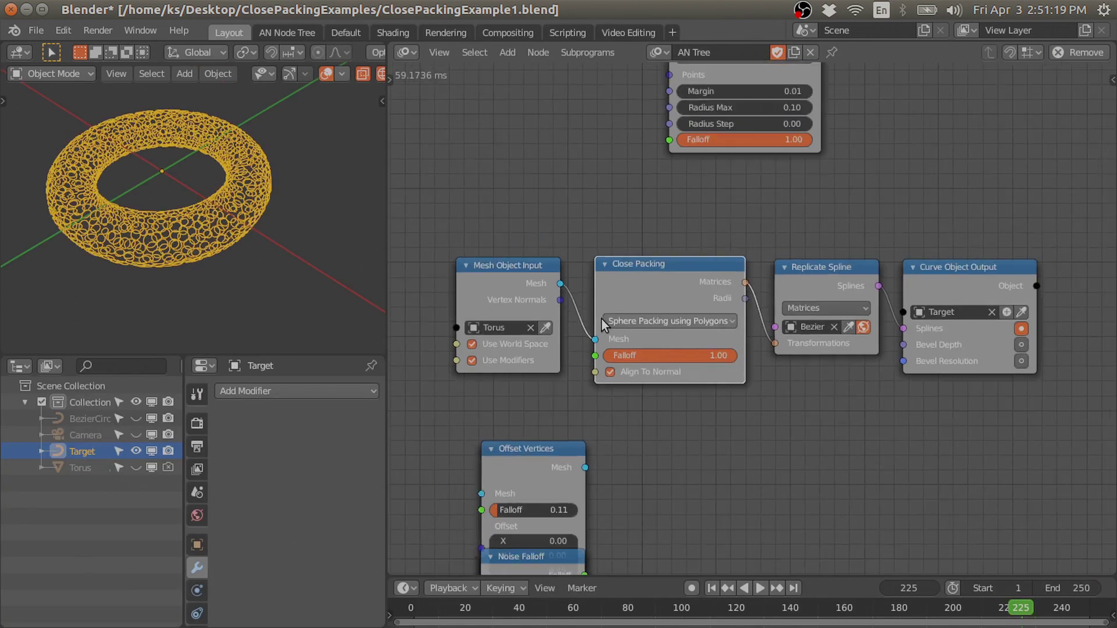
- Insert the Offset Vertices node into the mesh link between Mesh Object Input and Close Packing
middle_click_drag(591, 315, 652, 309)
scroll(651, 309, "up", 1)
left_click_drag(567, 280, 464, 283)
middle_click_drag(470, 284, 531, 285)
left_click_drag(531, 285, 475, 288)
left_click_drag(645, 476, 604, 278)
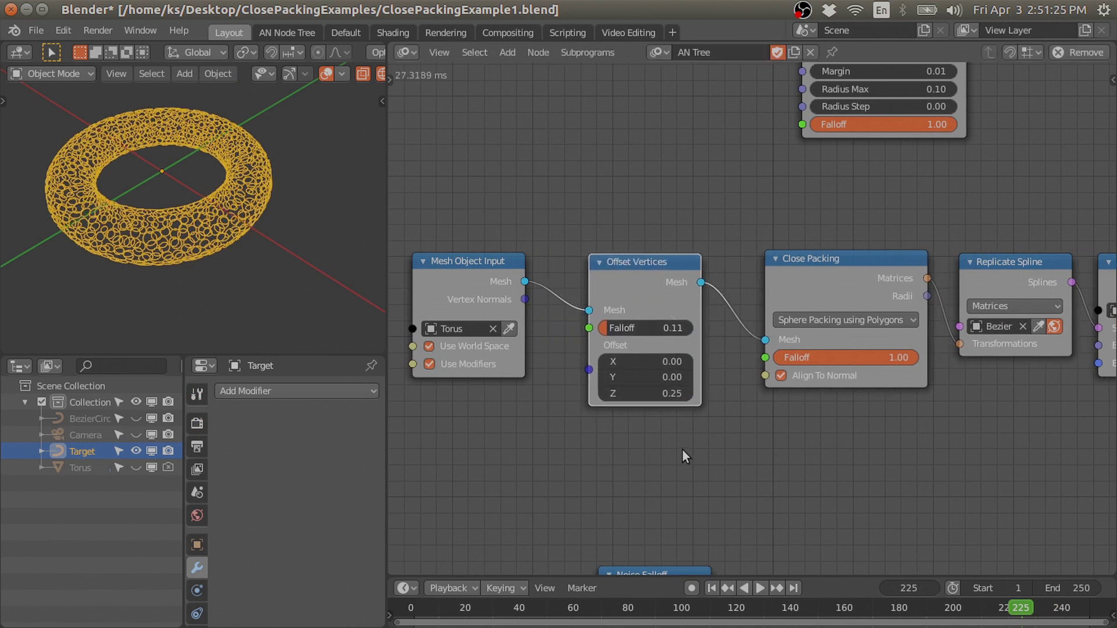
- Move the Noise Falloff node directly beneath the Offset Vertices node
middle_click_drag(682, 445, 679, 390)
left_click_drag(644, 532, 633, 378)
scroll(179, 226, "up", 2)
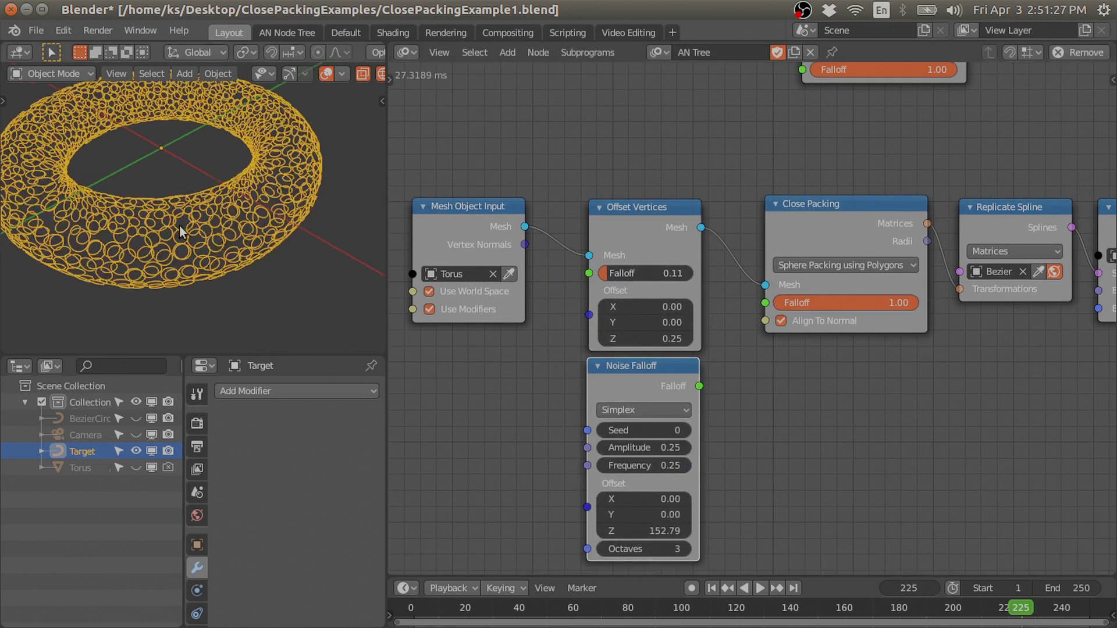
middle_click_drag(199, 228, 190, 216)
- Link Vertex Normals to the Offset input and the Noise Falloff output to the Falloff input of Offset Vertices
left_click_drag(525, 244, 589, 314)
left_click_drag(699, 385, 589, 273)
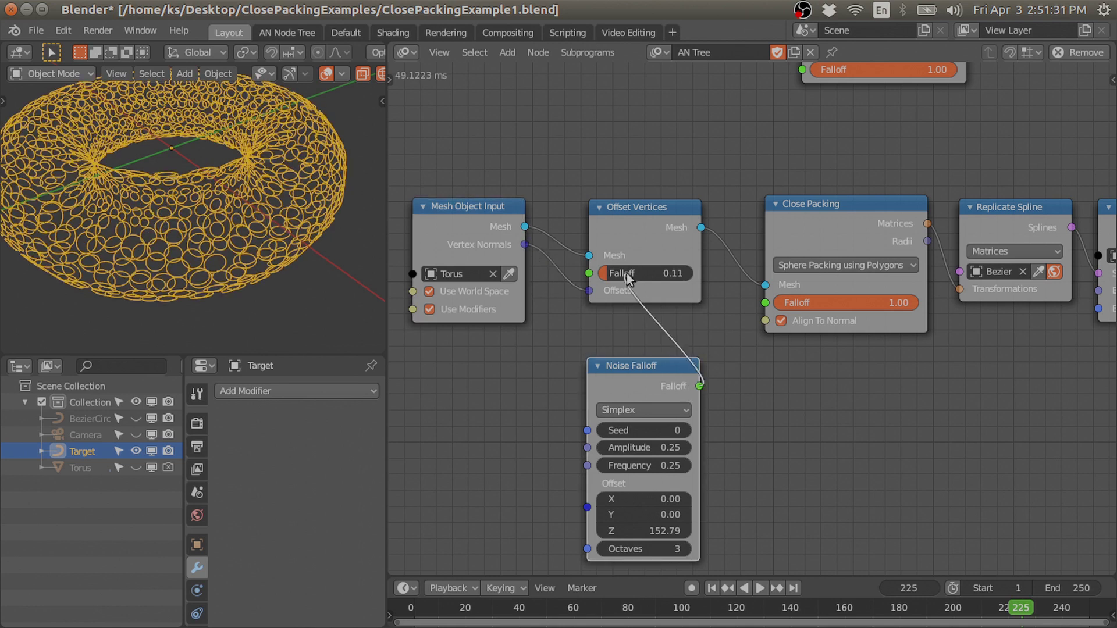
left_click_drag(623, 375, 616, 325)
- Set the Noise Falloff node's Z offset to 177.63 and inspect the deformed ring of circles
scroll(200, 252, "up", 2)
middle_click_drag(200, 253, 490, 333)
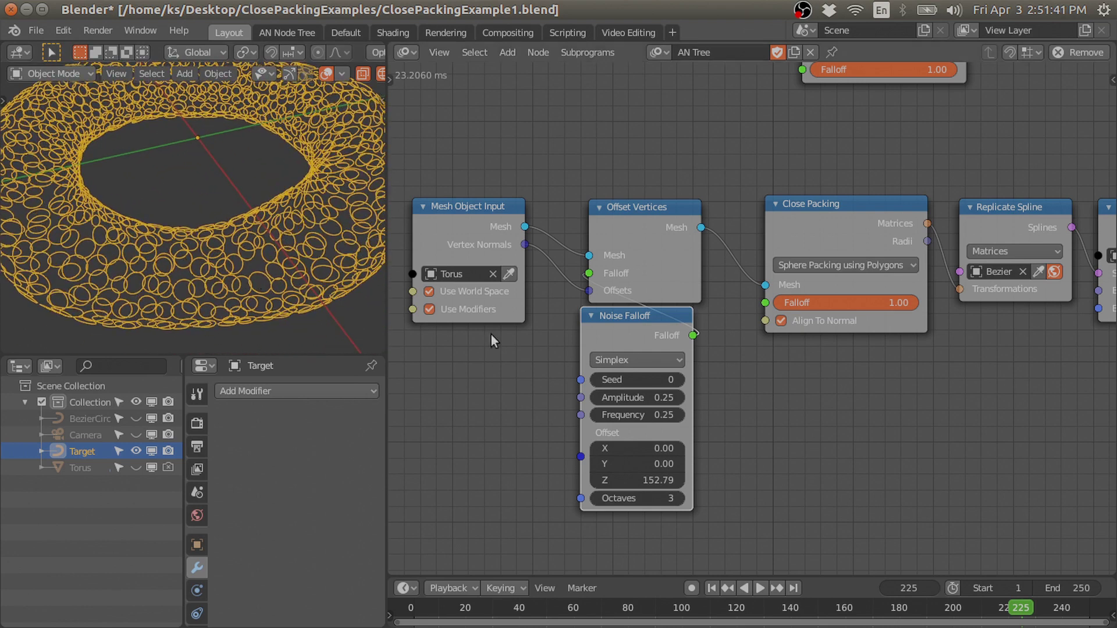
left_click_drag(659, 480, 695, 480)
middle_click_drag(260, 256, 377, 200)
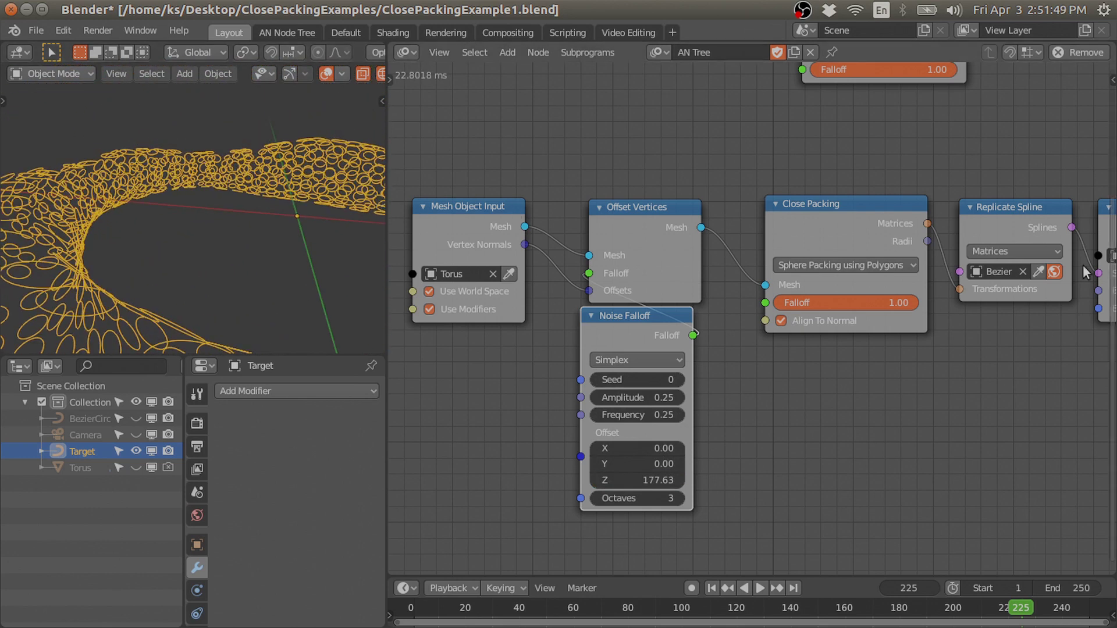
middle_click_drag(882, 266, 801, 299)
scroll(801, 299, "up", 2)
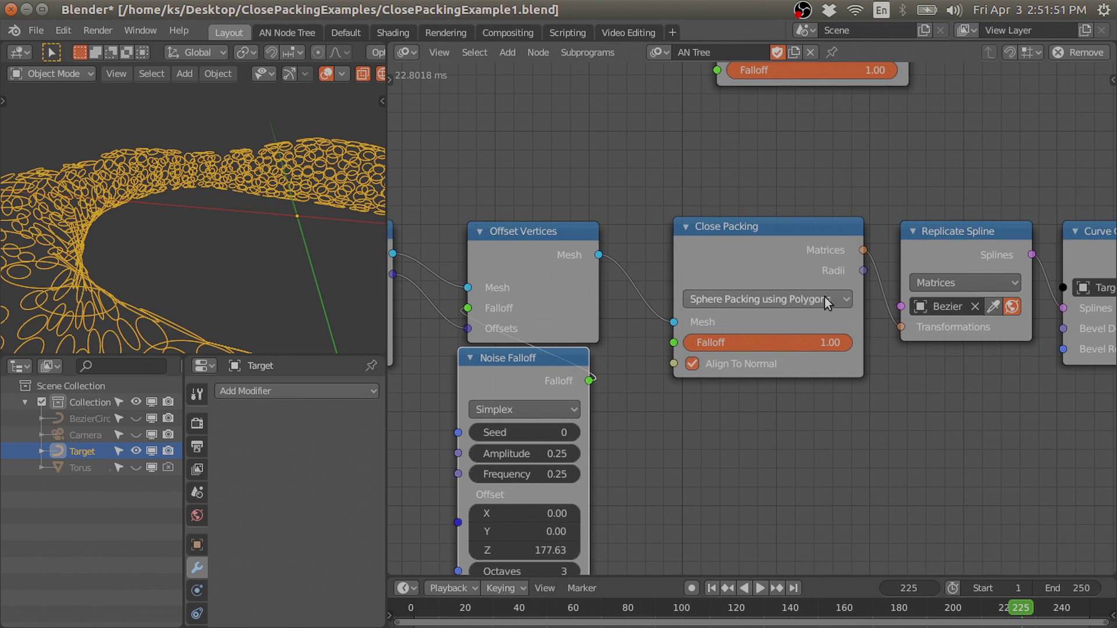
scroll(135, 207, "down", 5)
middle_click_drag(135, 207, 256, 272)
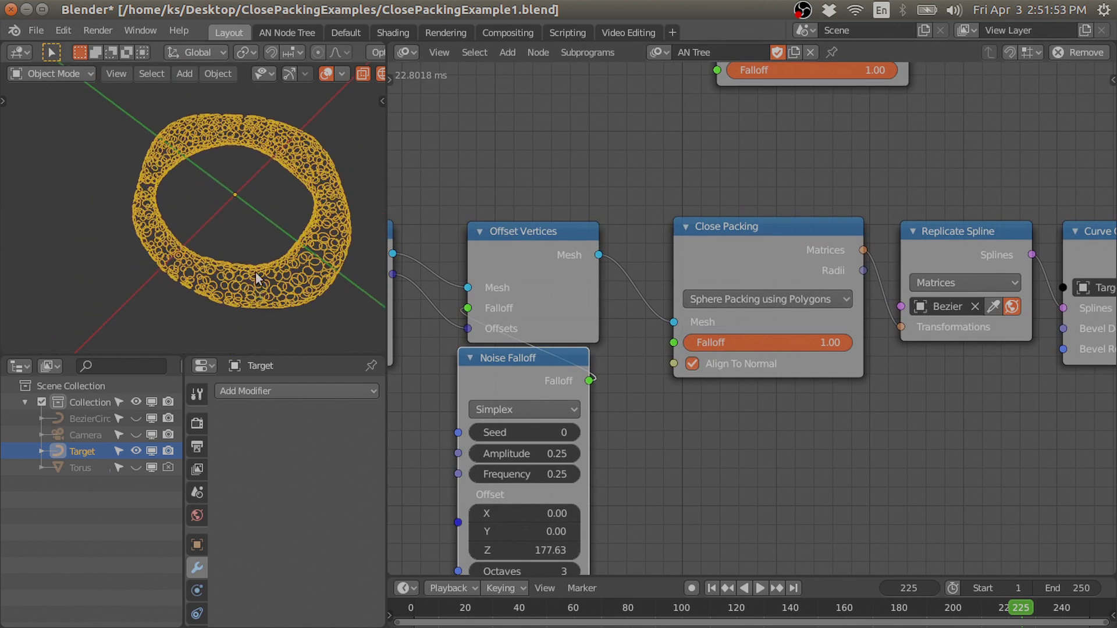
- Save the current file and open the recent file ClosePackingExample2.blend
key("ctrl+s")
left_click(36, 30)
mouse_move(47, 80)
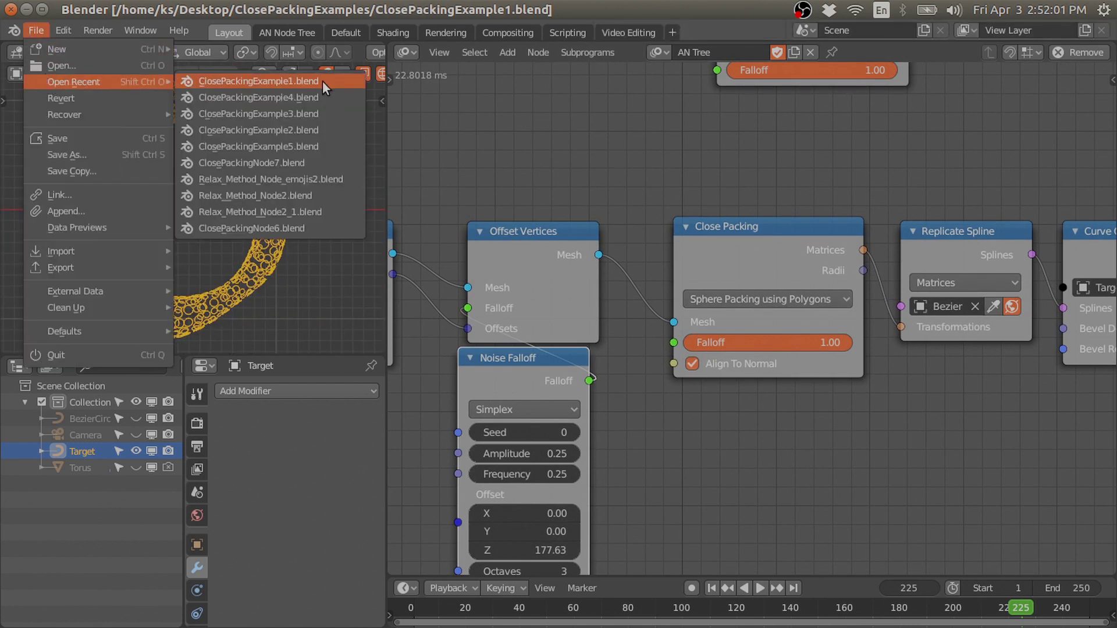
left_click(310, 130)
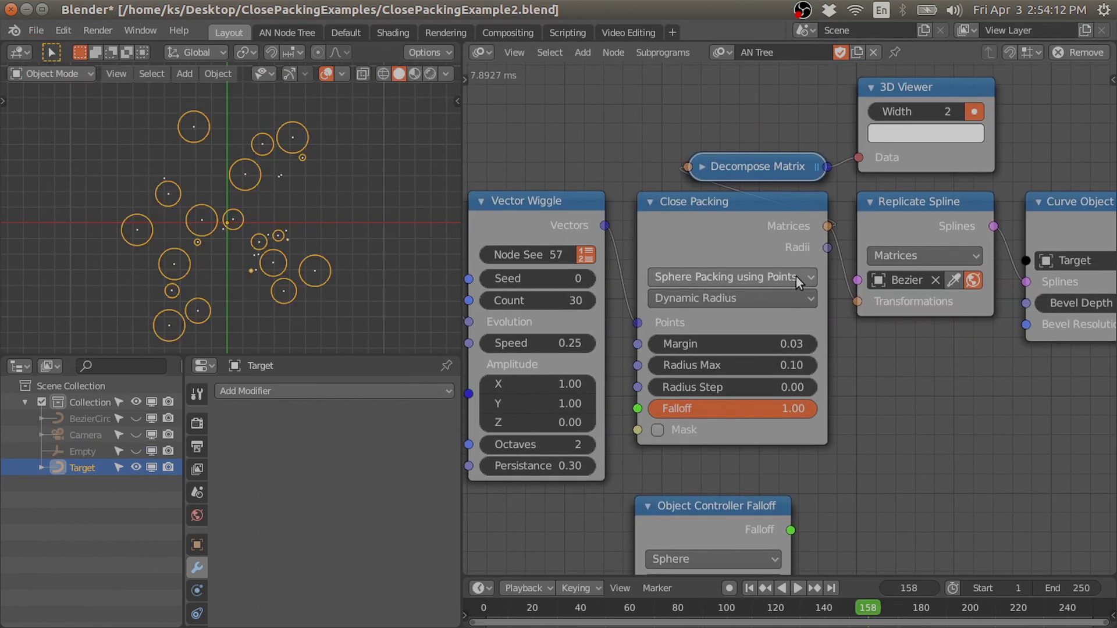
- Review the Close Packing node's modes and radius methods, keeping Sphere Packing using Points and Dynamic Radius
left_click(767, 277)
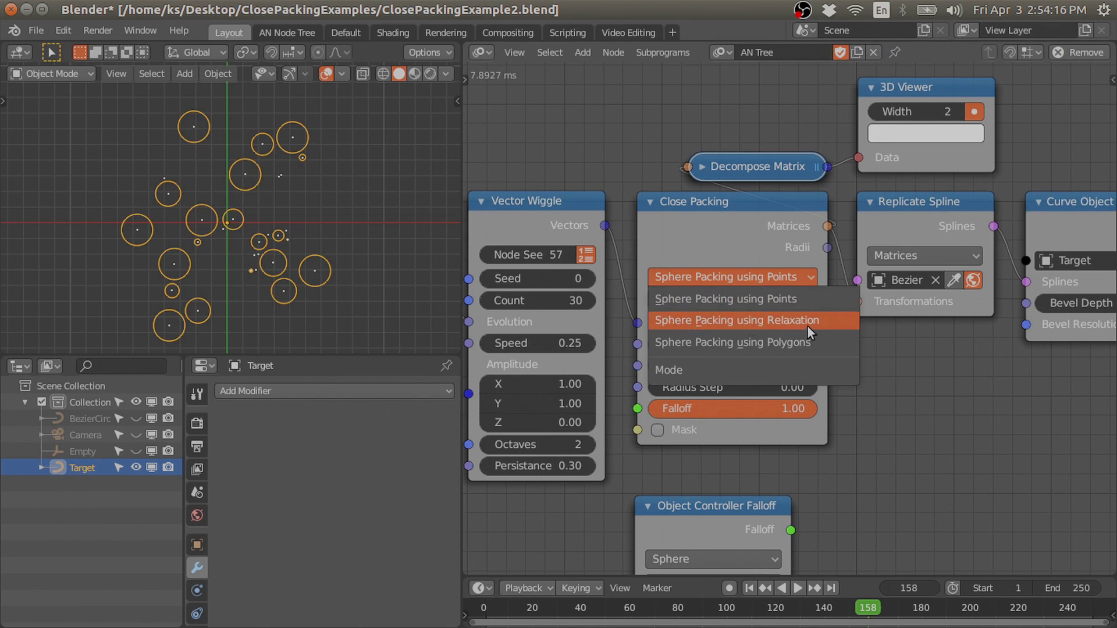
left_click(800, 302)
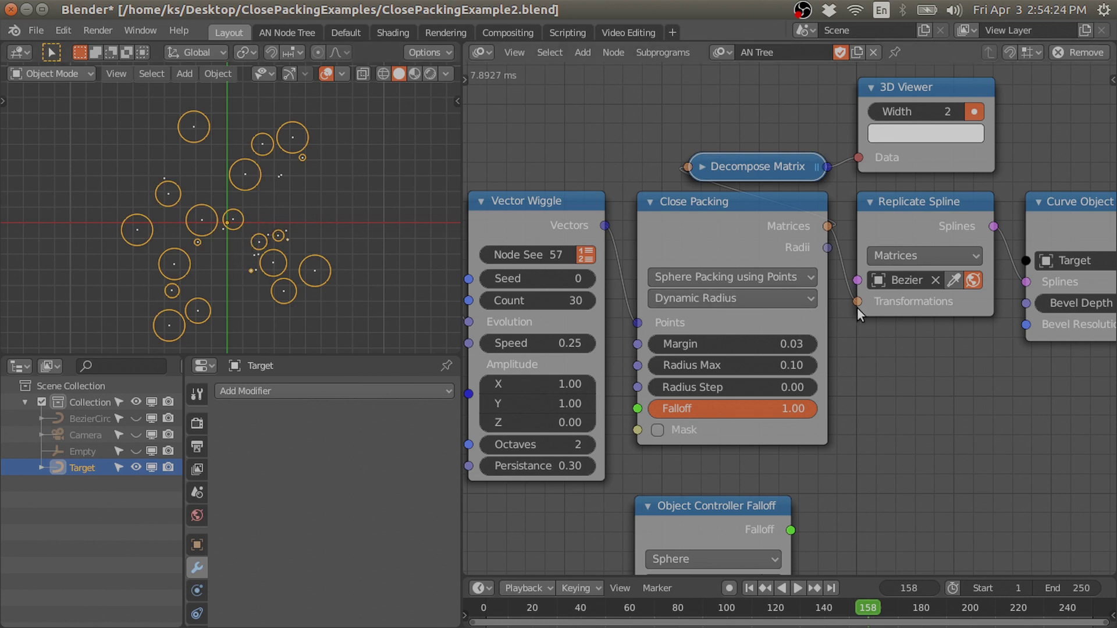
scroll(776, 296, "up", 2)
middle_click_drag(727, 308, 726, 239)
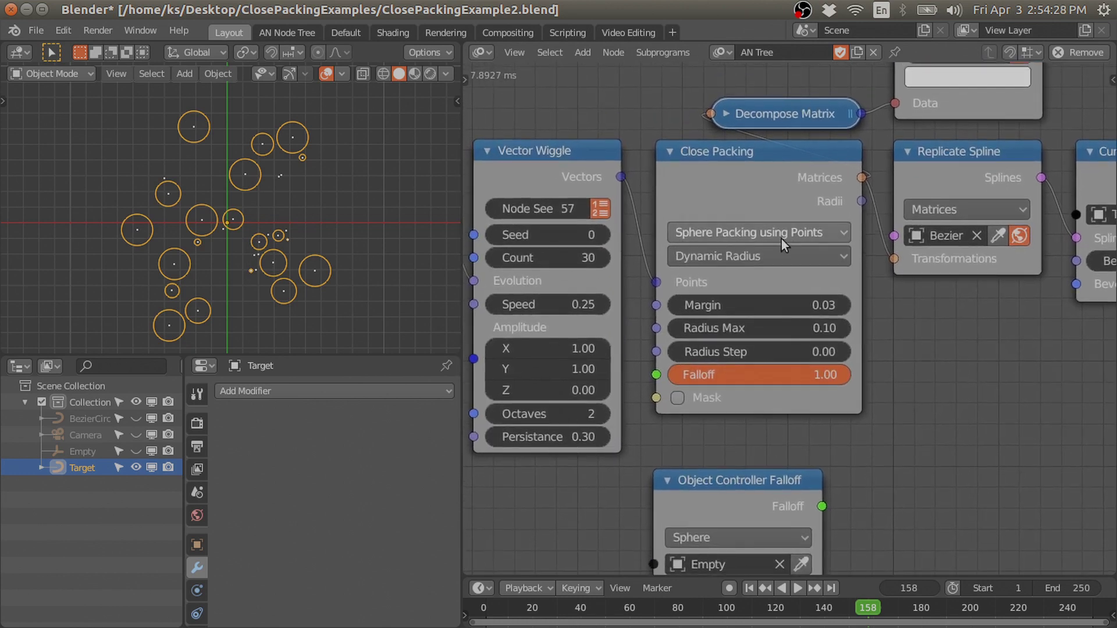
left_click(740, 259)
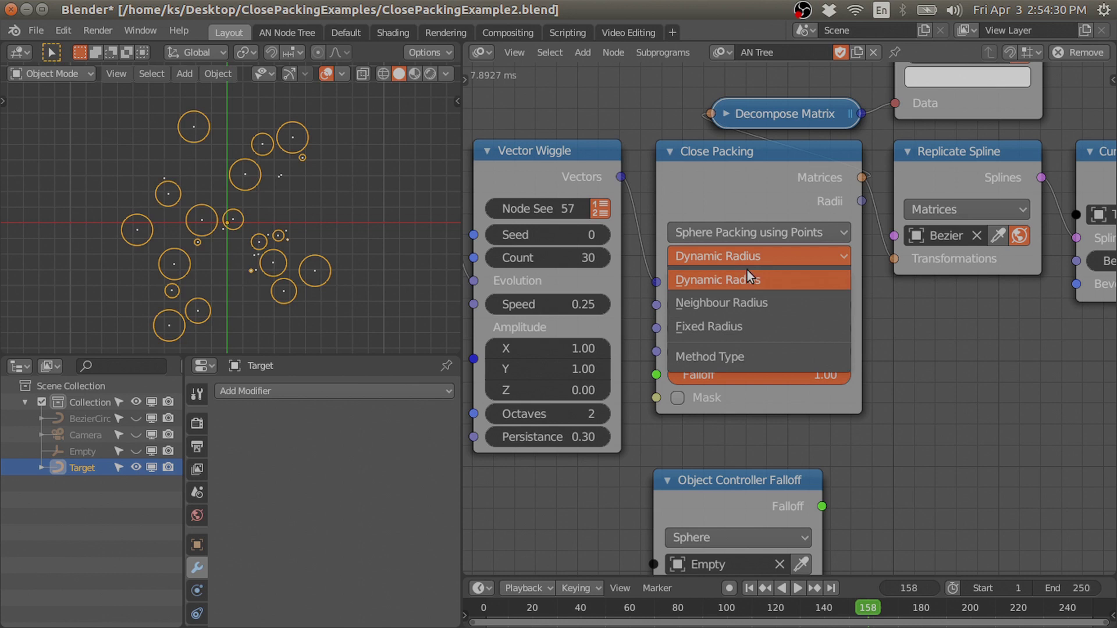
left_click(840, 282)
middle_click_drag(924, 285, 911, 312)
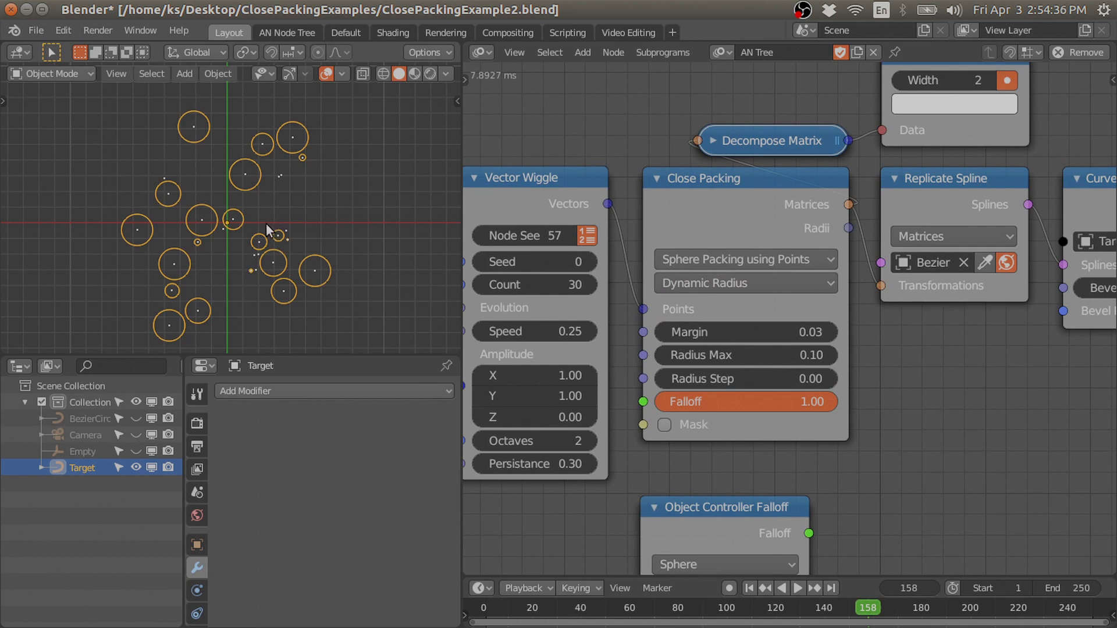
- Examine the packed circles in the 3D view alongside the Close Packing node's Margin and radius settings
scroll(262, 246, "up", 5)
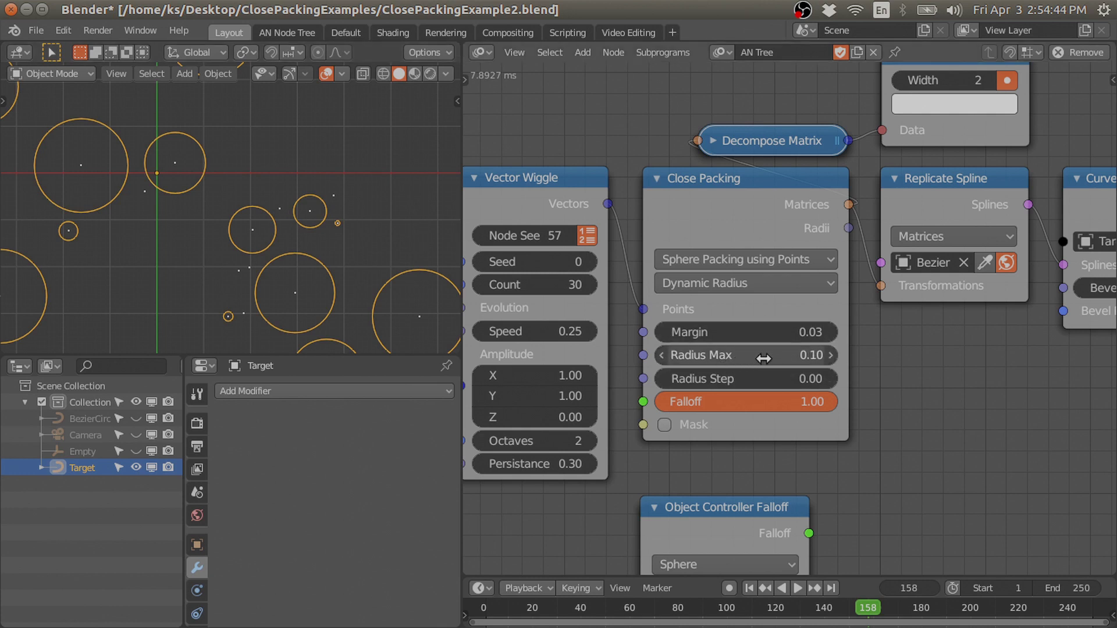
scroll(819, 347, "up", 2)
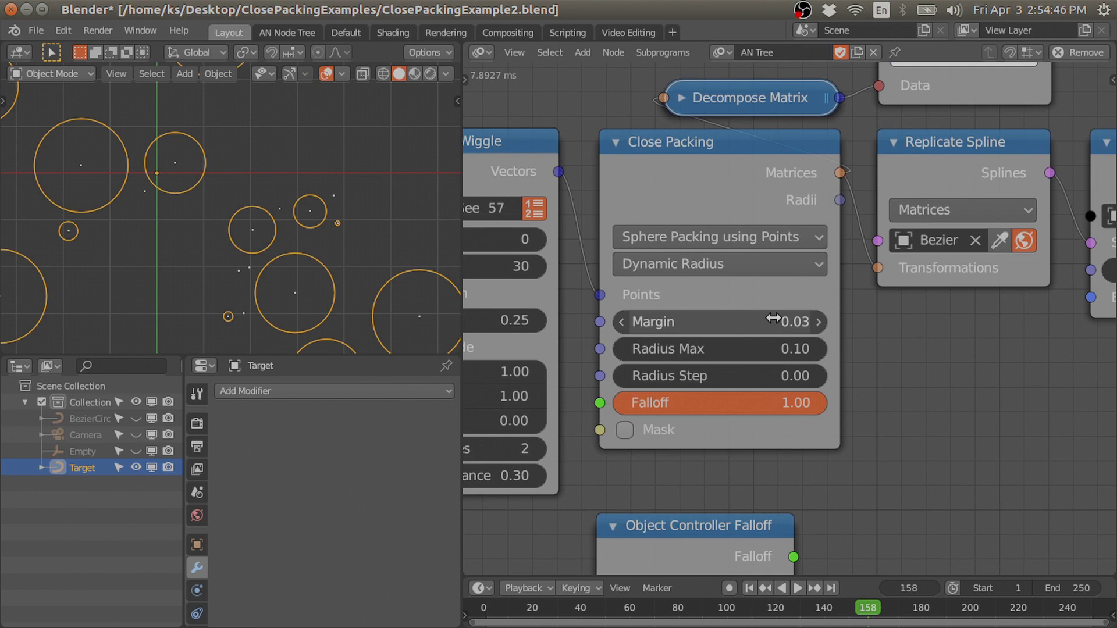
scroll(196, 263, "down", 4)
middle_click_drag(200, 284, 250, 256, "shift")
scroll(249, 256, "up", 1)
middle_click_drag(196, 289, 249, 225, "shift")
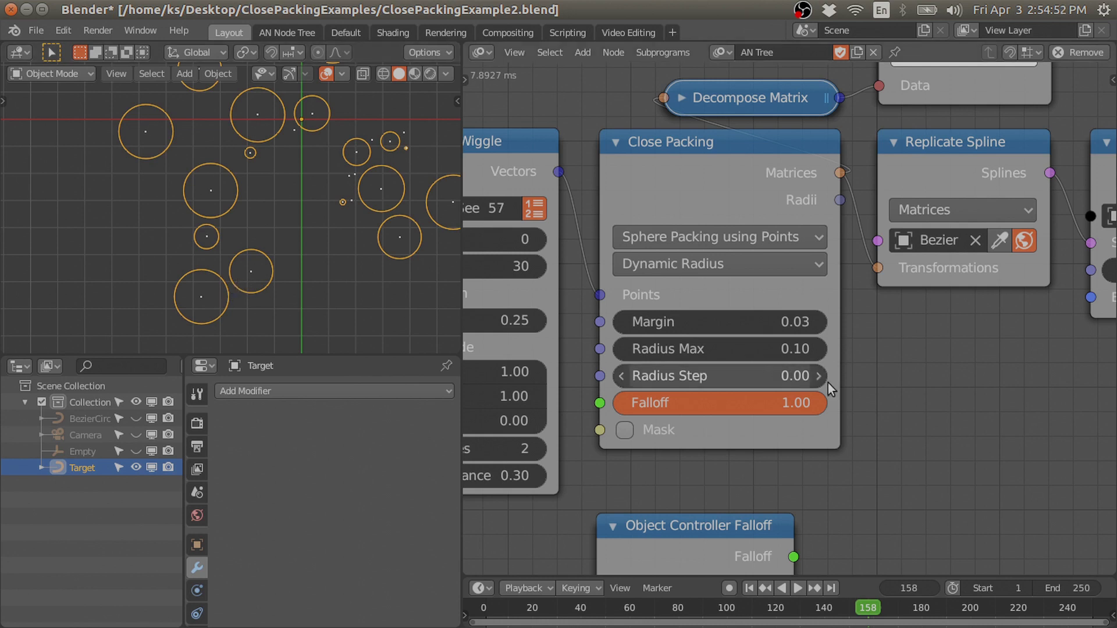
scroll(694, 376, "down", 1)
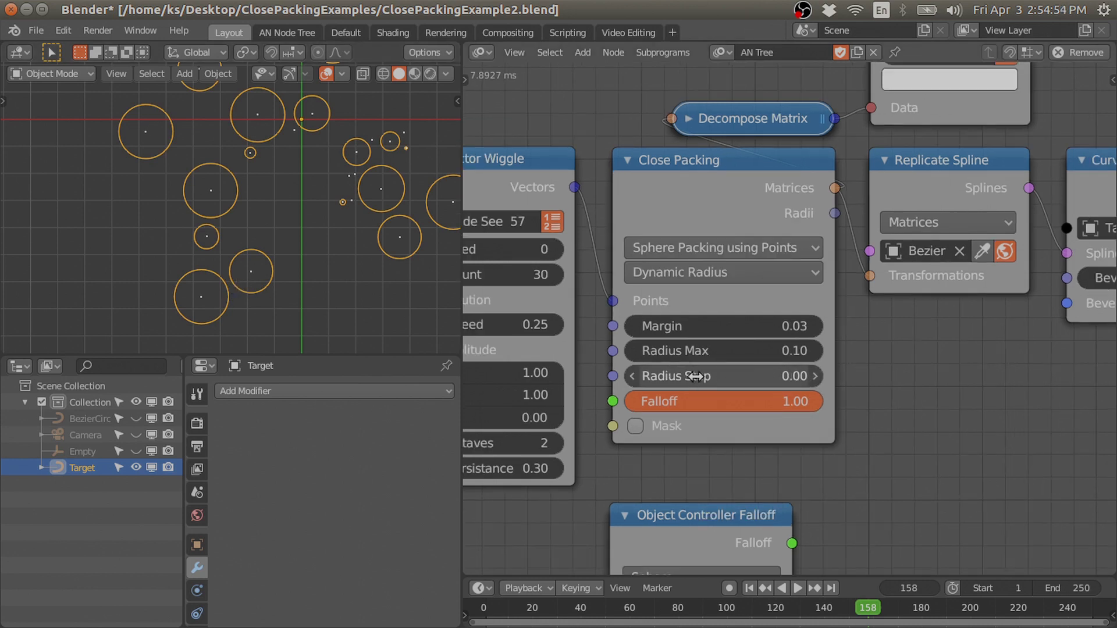
- Inspect the Close Packing node's exact Radius Step and keep it at 0.005
left_click(753, 377)
type("0.005")
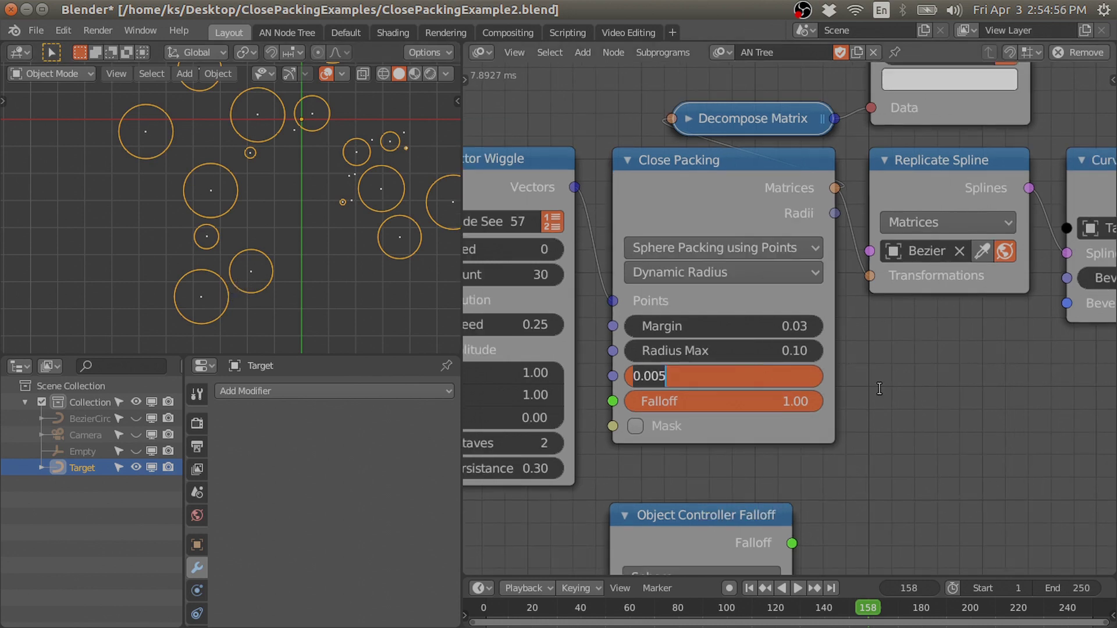
key("Return")
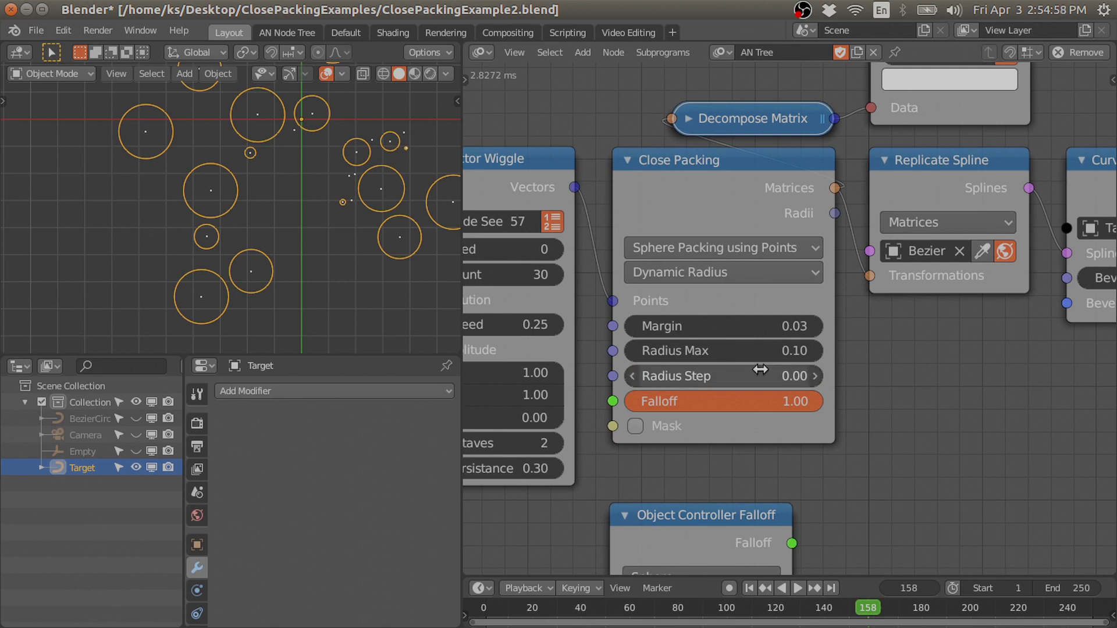
scroll(748, 381, "up", 1)
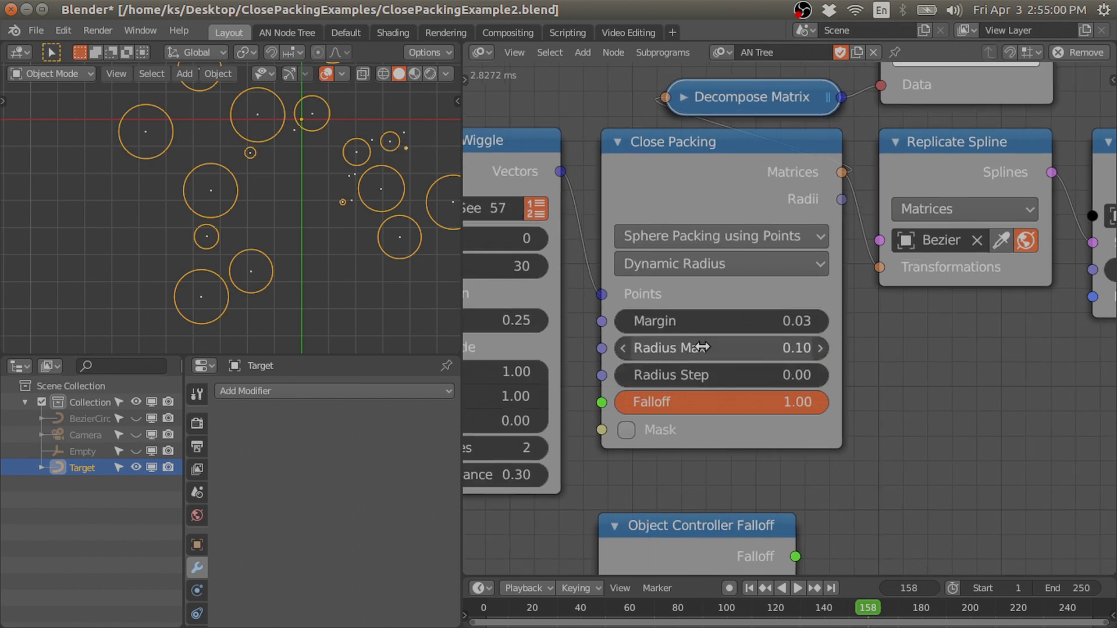
left_click(756, 385)
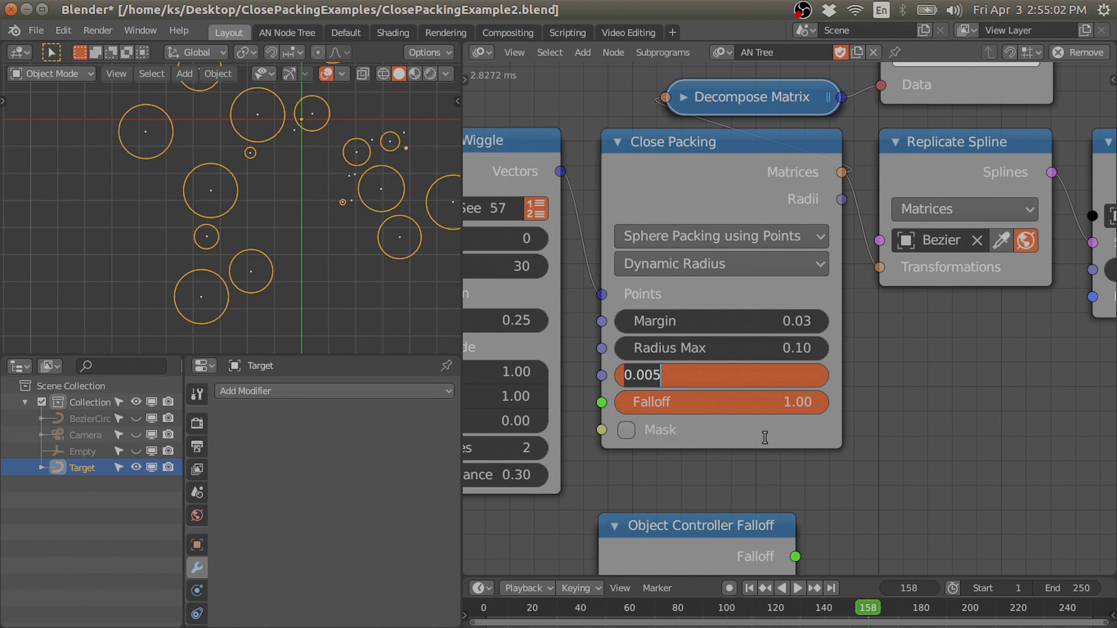
left_click(800, 488)
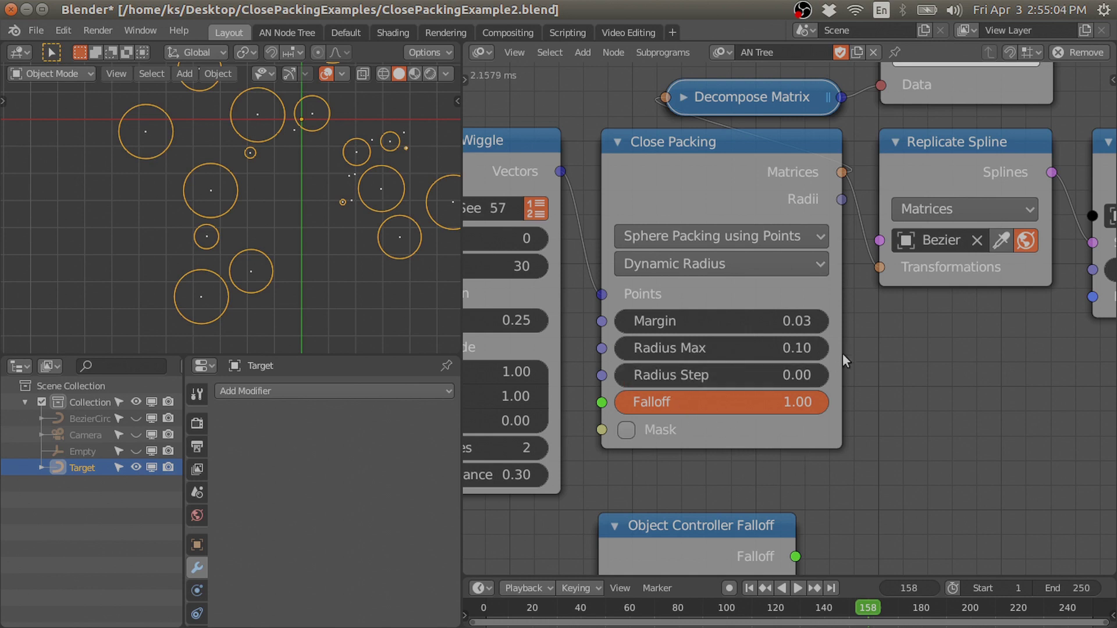
middle_click_drag(373, 188, 323, 221, "shift")
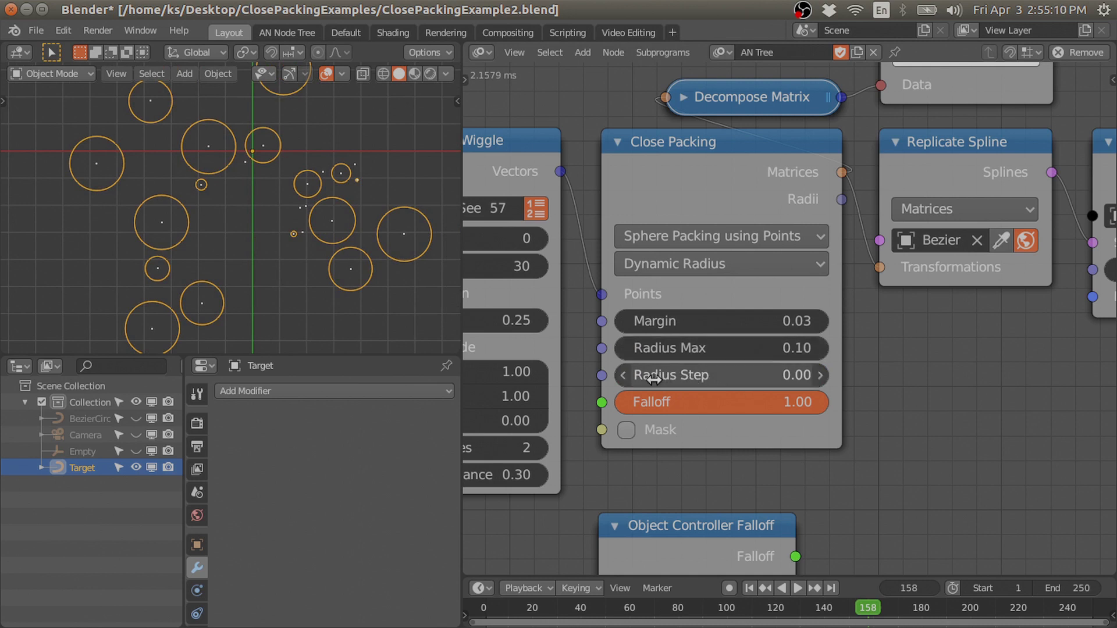
left_click(680, 375)
type("0.005")
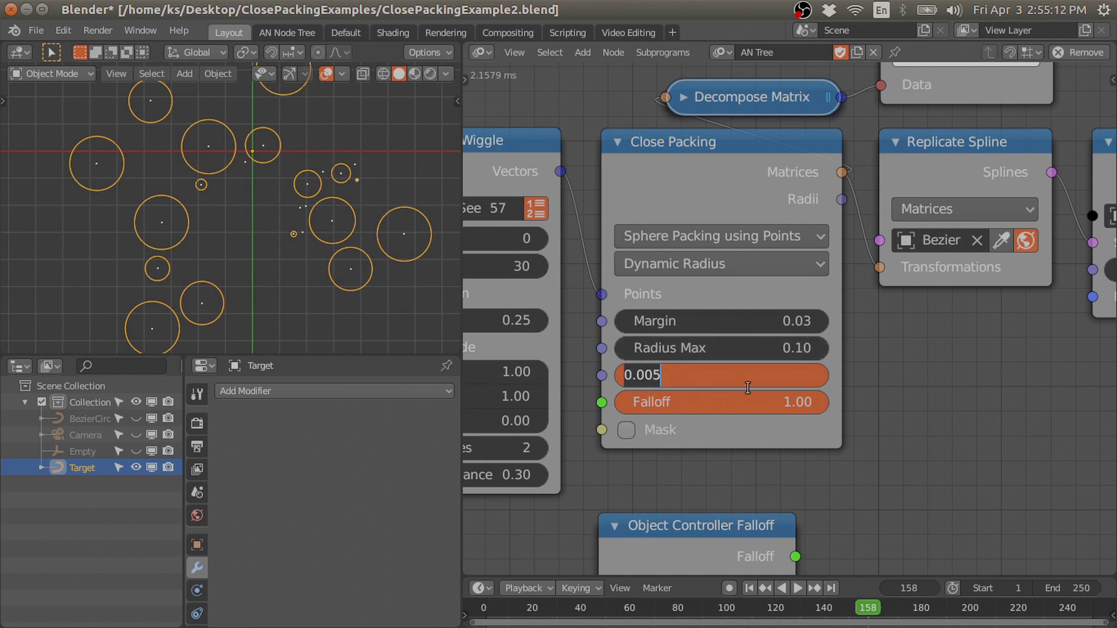
key("Return")
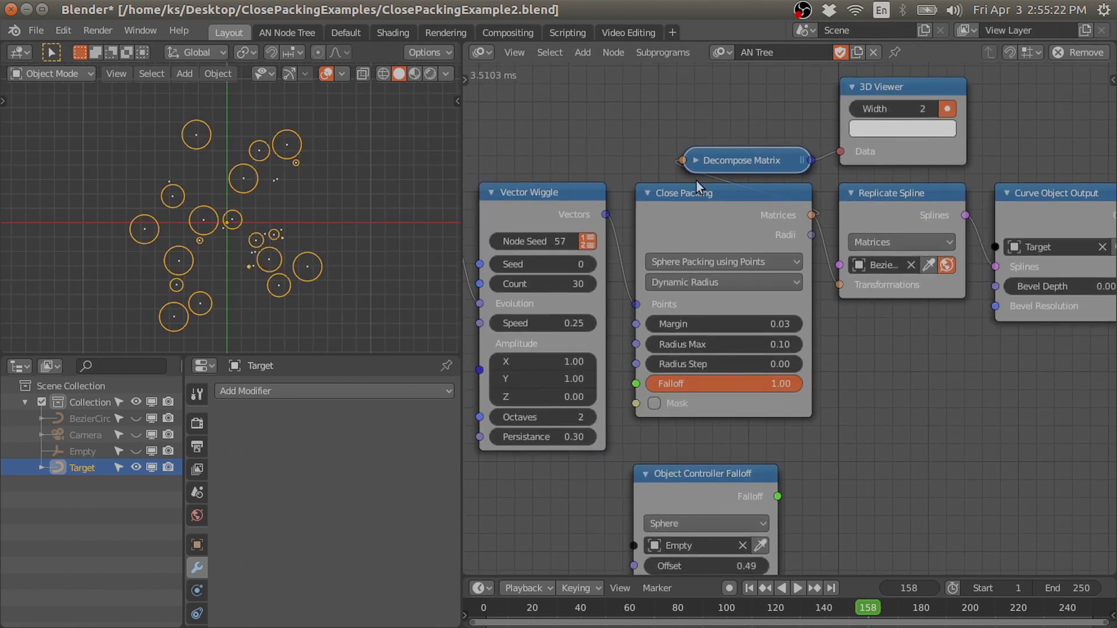
- Move the Object Controller Falloff node closer beneath Close Packing and test the Falloff slider, restoring it to 1.00
left_click_drag(710, 482, 708, 464)
scroll(686, 428, "up", 1)
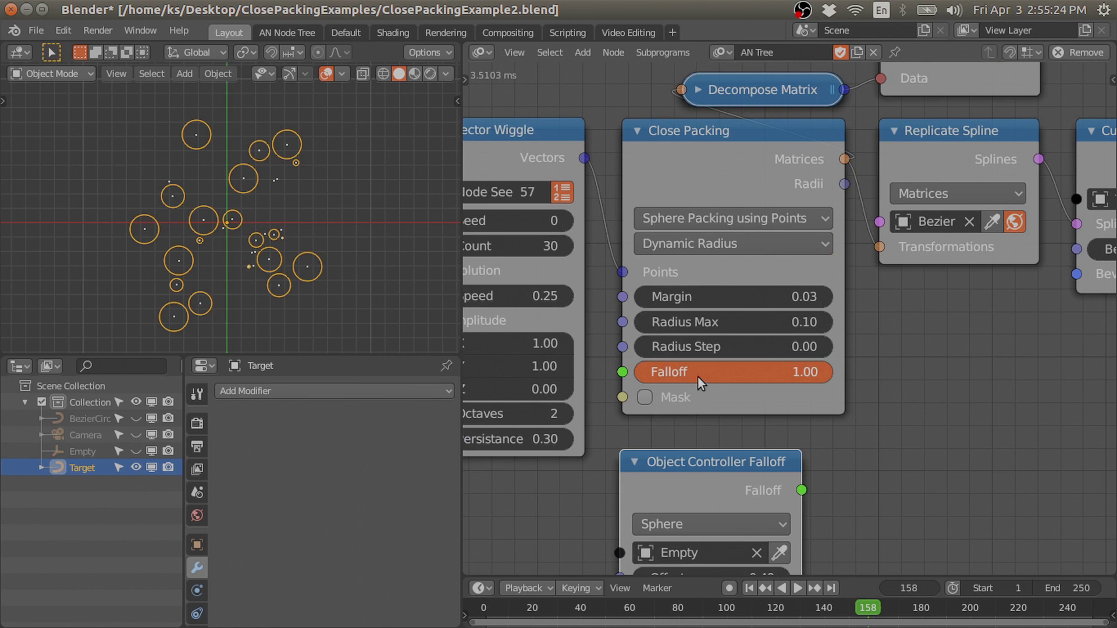
left_click_drag(770, 372, 831, 372)
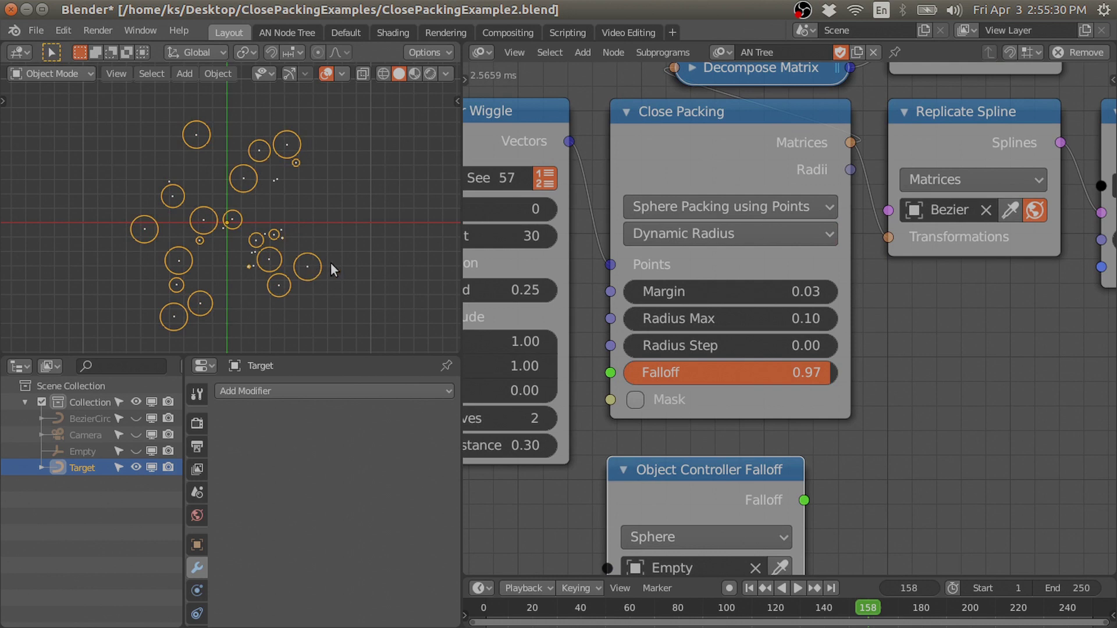
left_click_drag(756, 372, 831, 372)
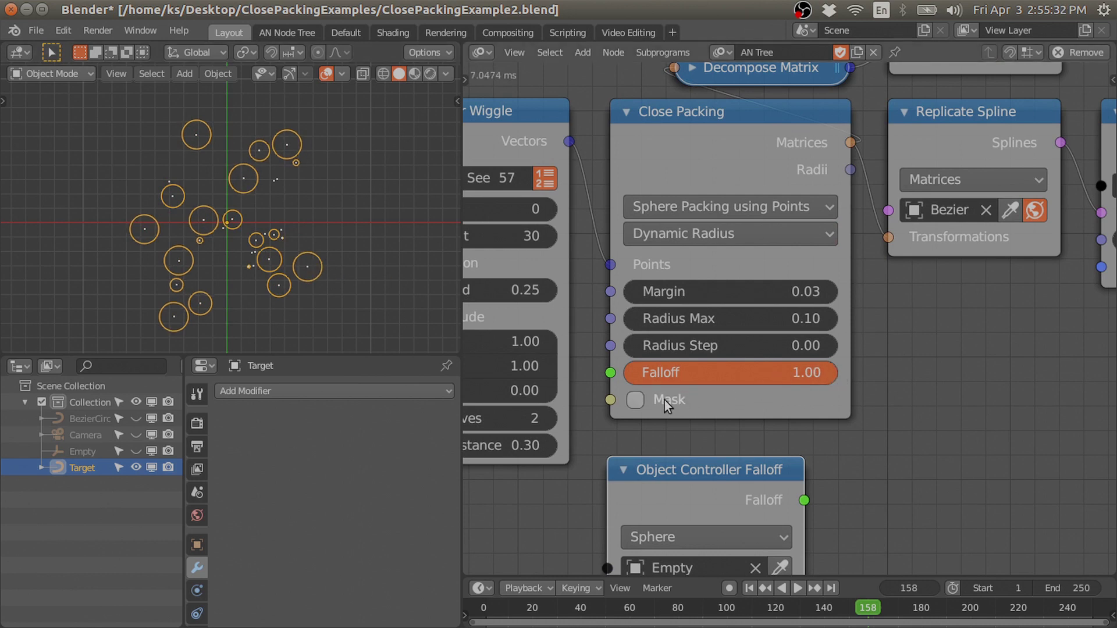
- Inspect the points without circles, try the Close Packing node's Mask option on them, and turn Mask off again
scroll(286, 243, "up", 6)
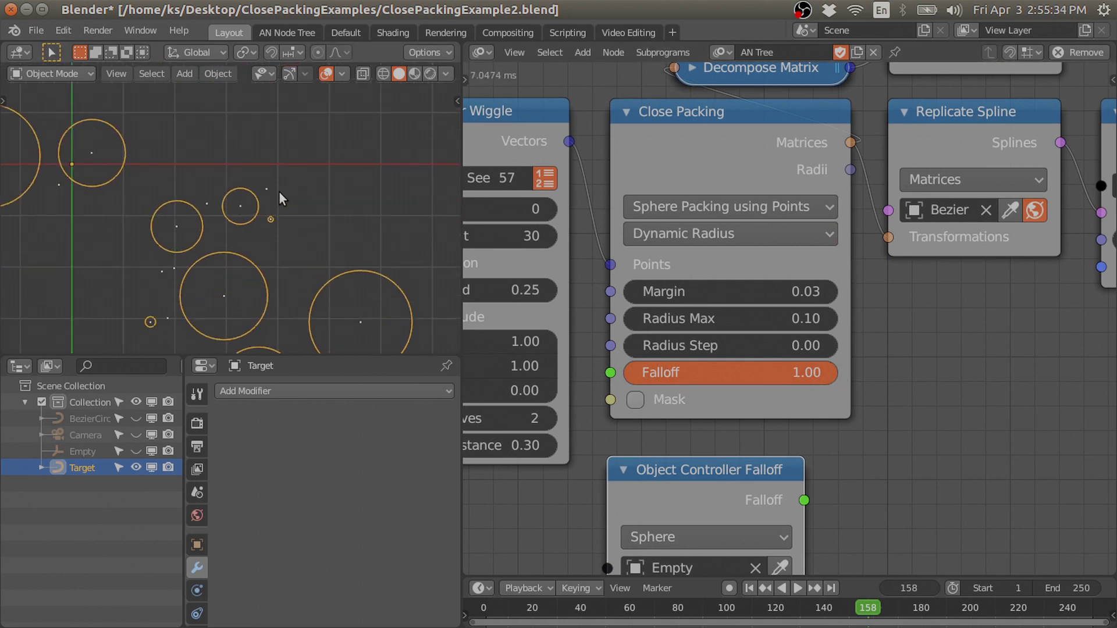
middle_click_drag(277, 187, 284, 216, "shift")
scroll(279, 236, "down", 5)
middle_click_drag(271, 193, 309, 211, "shift")
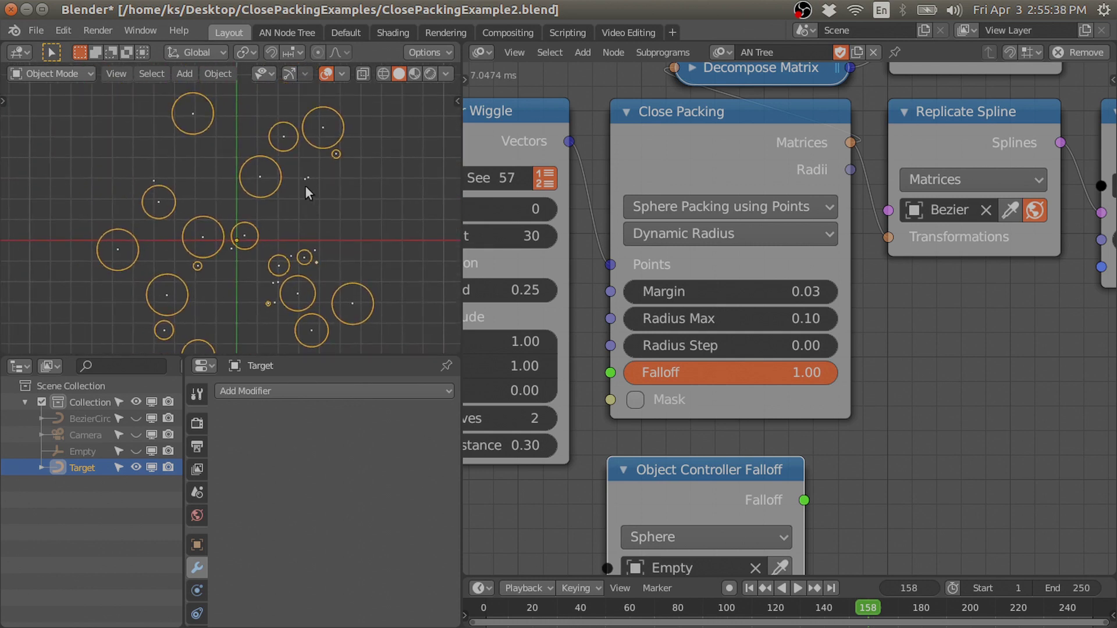
scroll(370, 263, "down", 2)
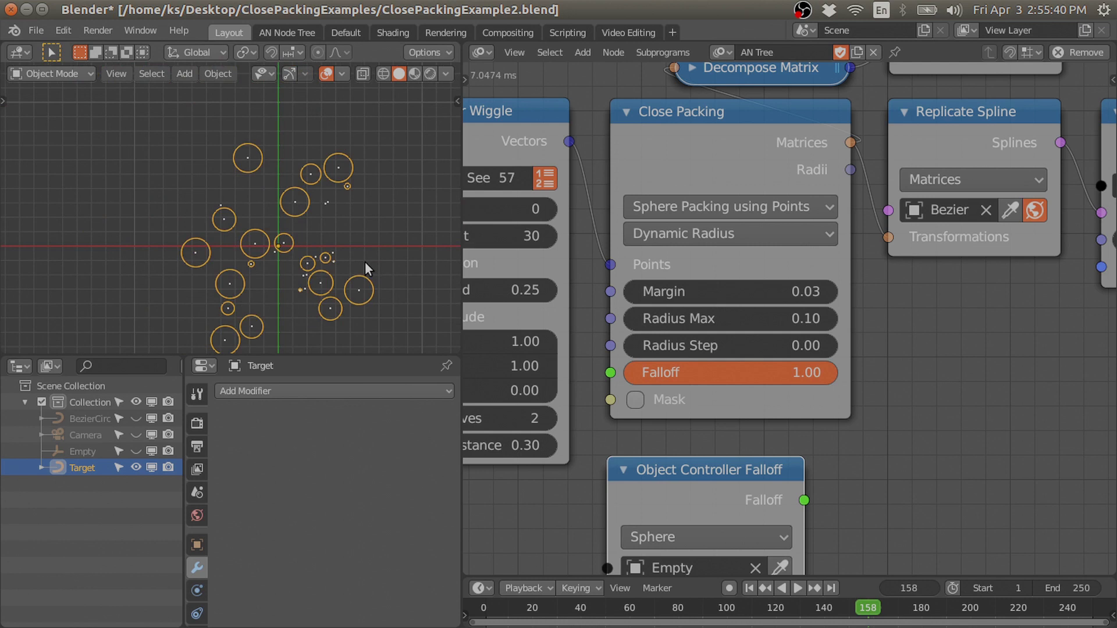
middle_click_drag(312, 219, 295, 204, "shift")
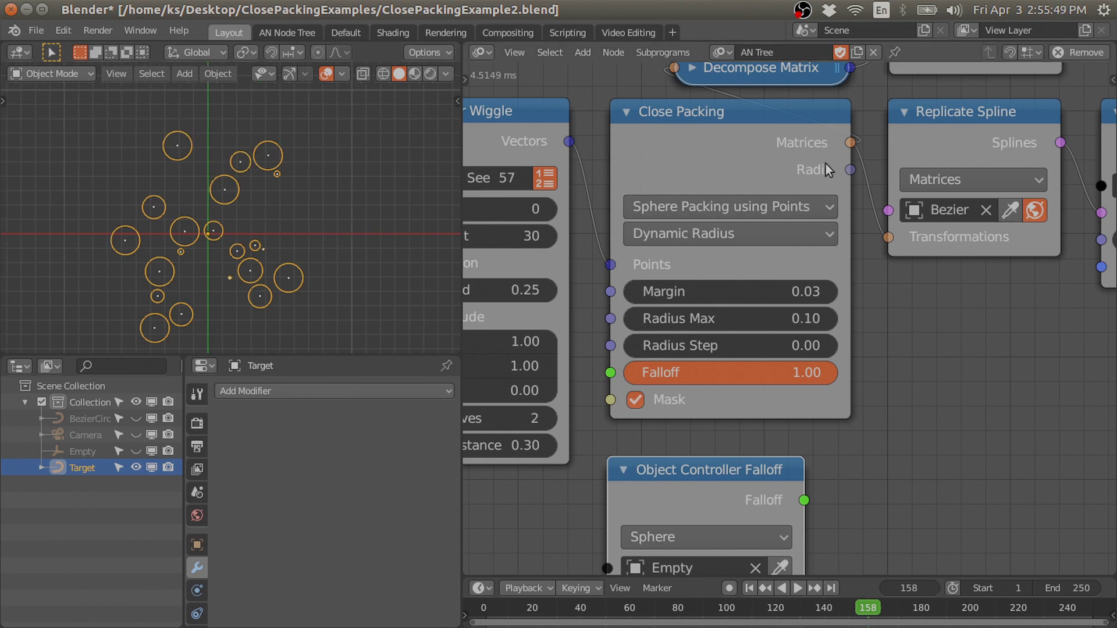
left_click(837, 147)
left_click_drag(890, 117, 847, 142)
scroll(738, 381, "down", 3)
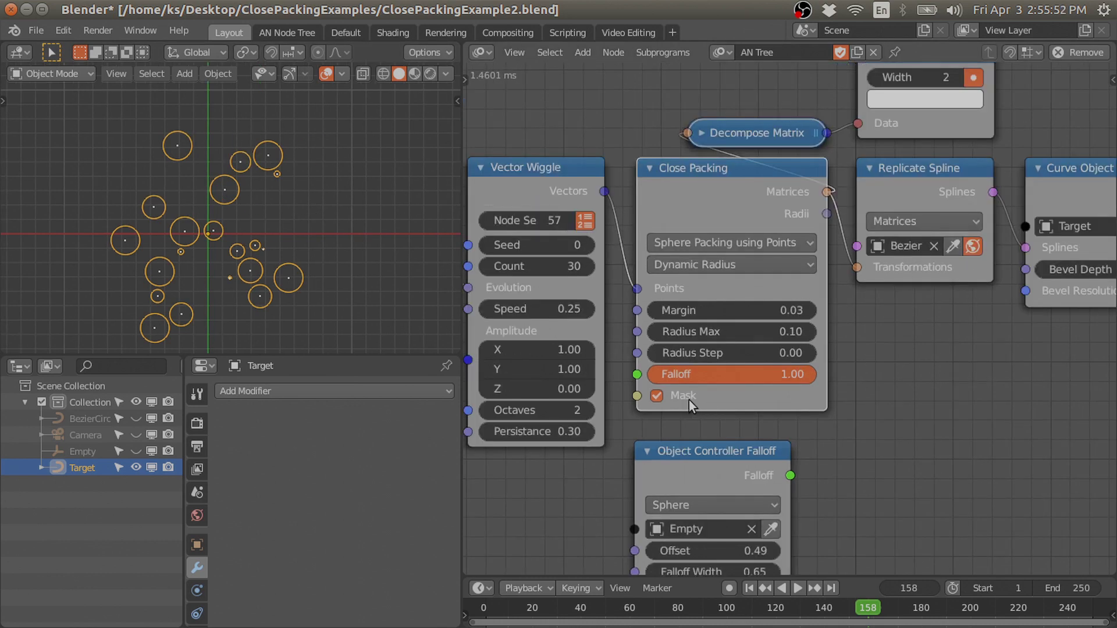
left_click(675, 399)
middle_click_drag(713, 435, 722, 387)
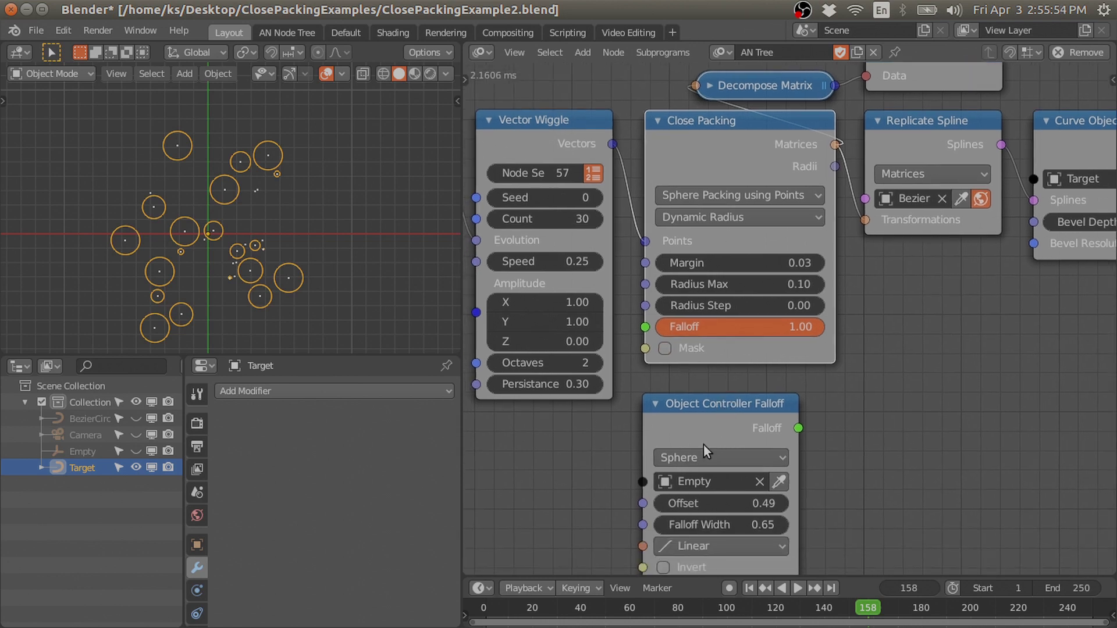
- Unhide and select the Empty, and link the Object Controller Falloff output to Close Packing's Falloff input
left_click_drag(717, 435, 712, 436)
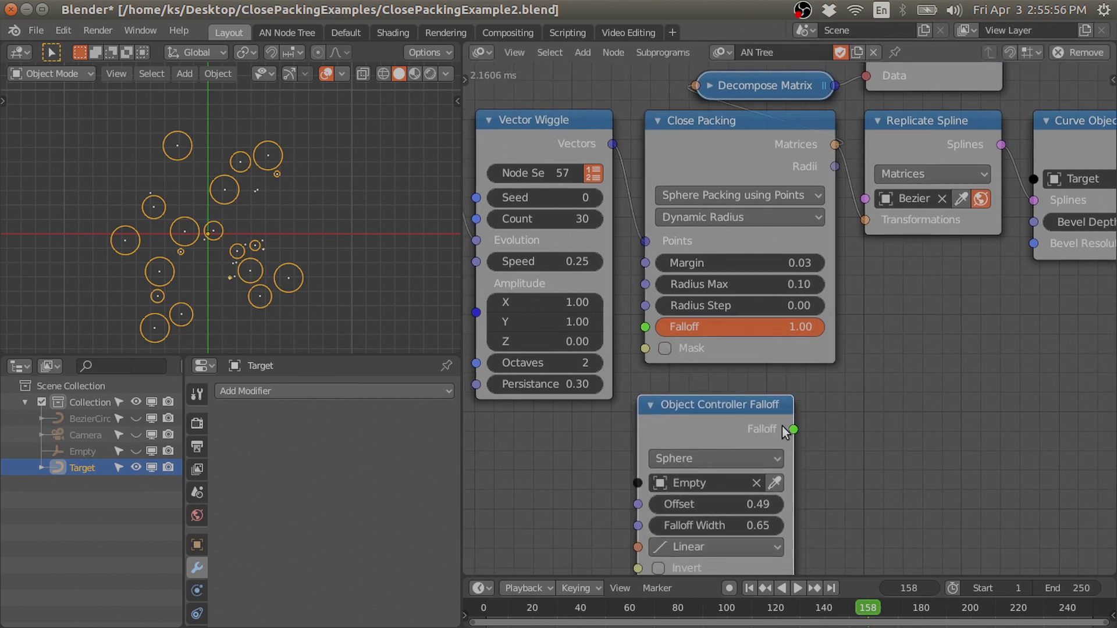
left_click_drag(840, 334, 838, 338)
left_click(133, 452)
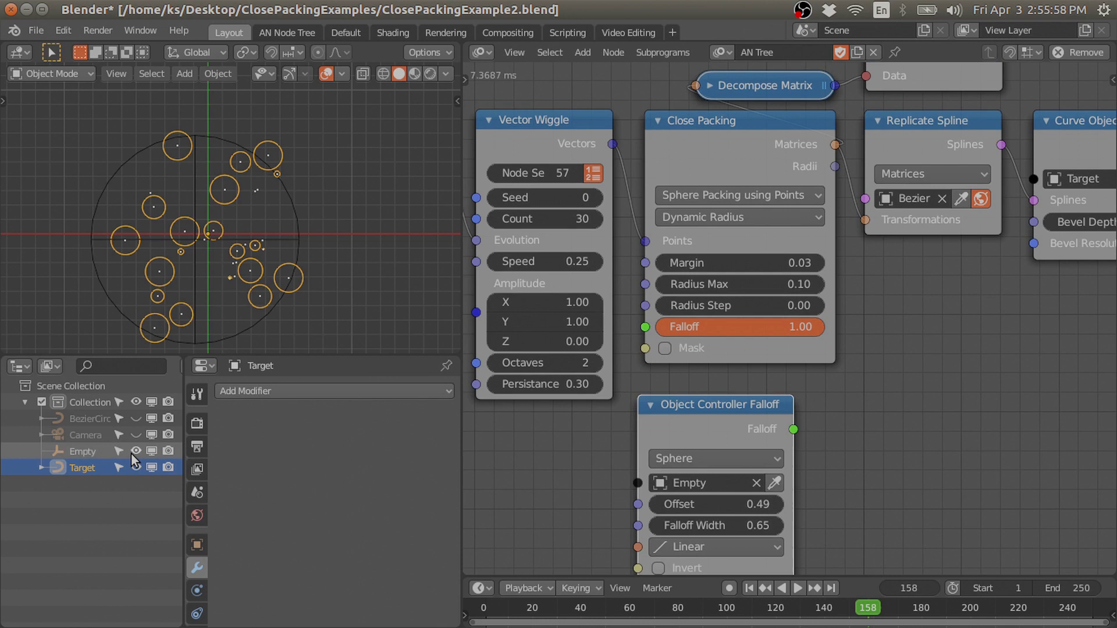
left_click(91, 452)
left_click_drag(792, 429, 645, 327)
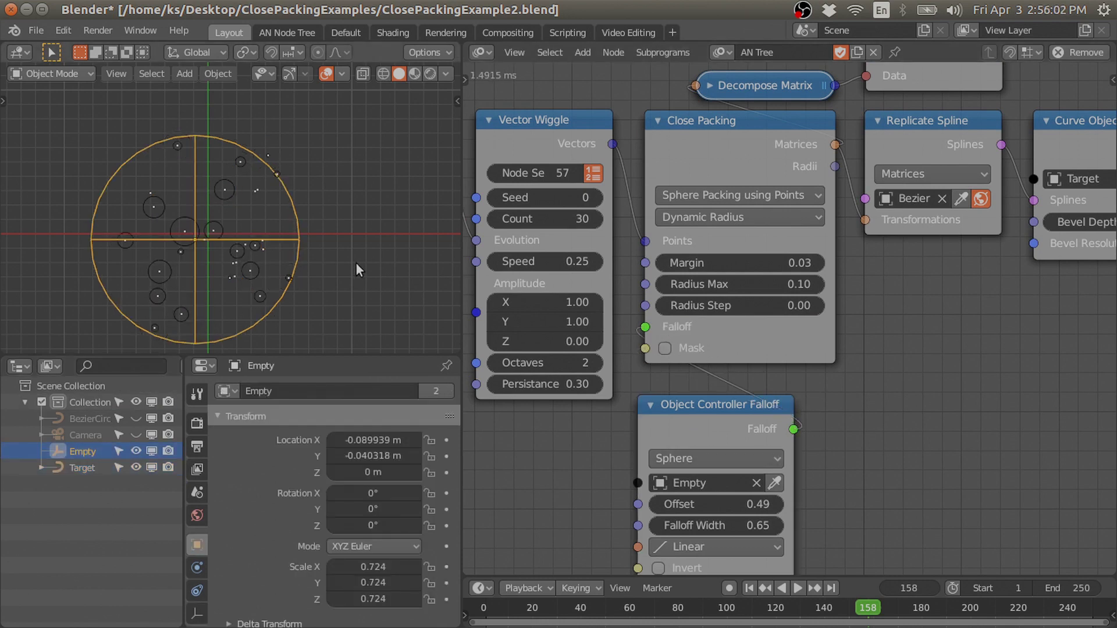
- Play the animation with Close Packing's Mask enabled, stop at frame 73, and save the file
left_click(244, 260)
key("space")
scroll(309, 258, "up", 2)
scroll(309, 257, "down", 2)
middle_click_drag(309, 257, 350, 260, "shift")
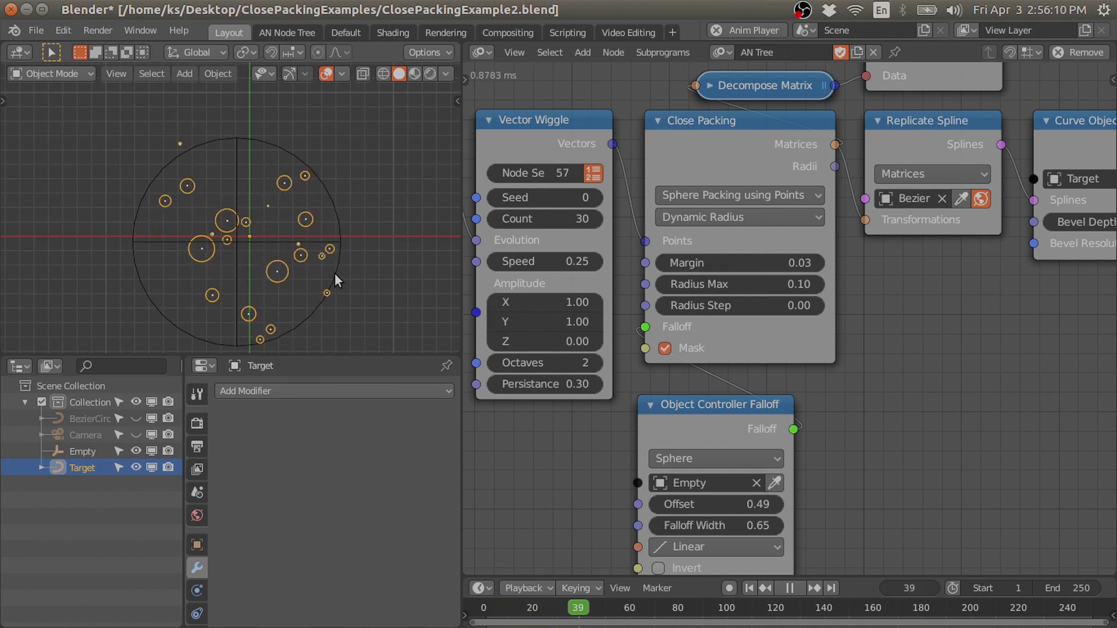
key("space")
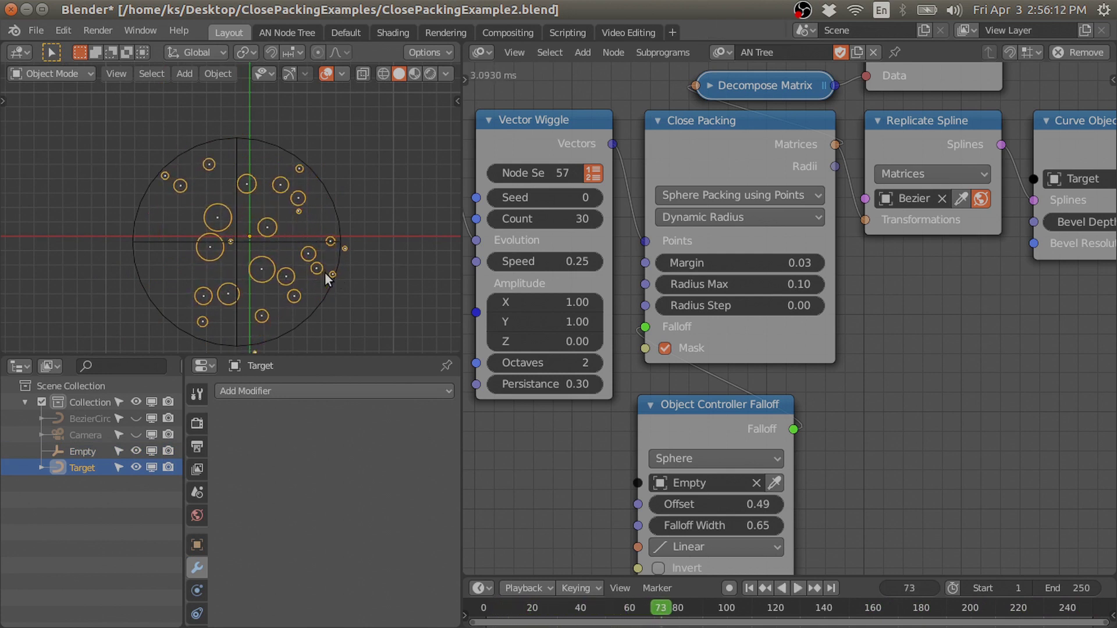
key("ctrl+s")
- Check the Close Packing node's radius methods and open the recent file ClosePackingExample3.blend without saving the current changes
scroll(647, 297, "down", 1)
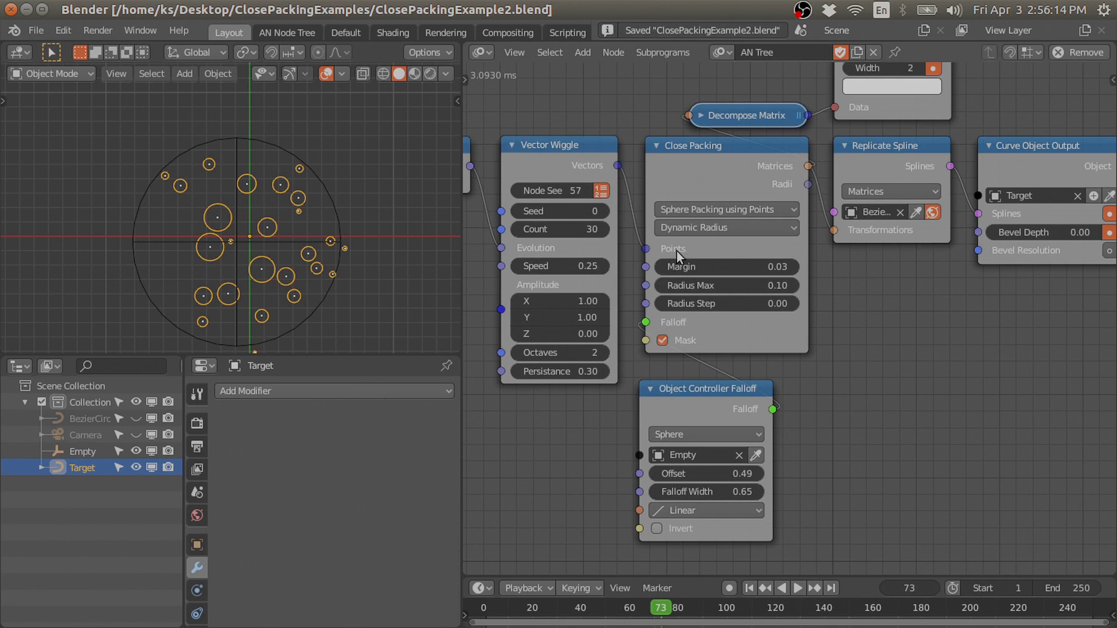
left_click(707, 228)
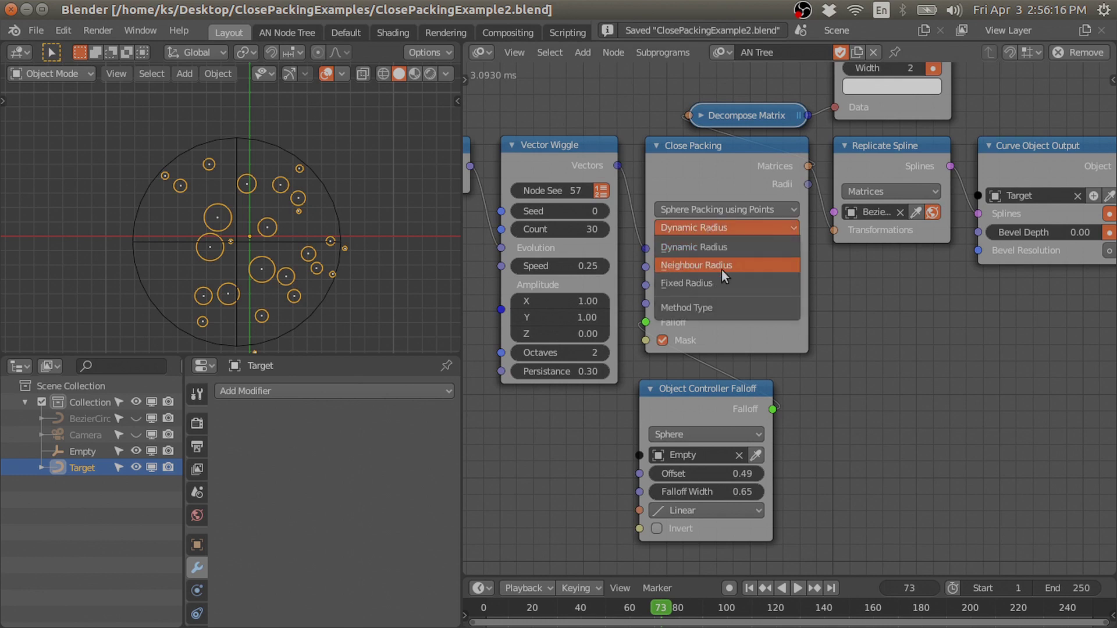
left_click(26, 32)
mouse_move(81, 81)
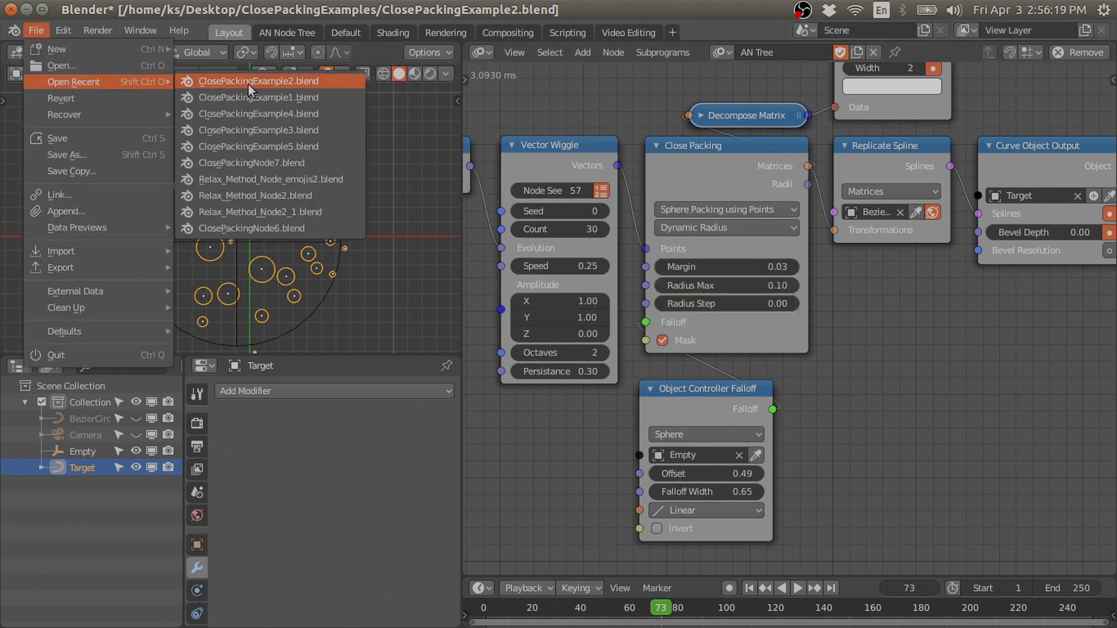
left_click(318, 129)
left_click(485, 351)
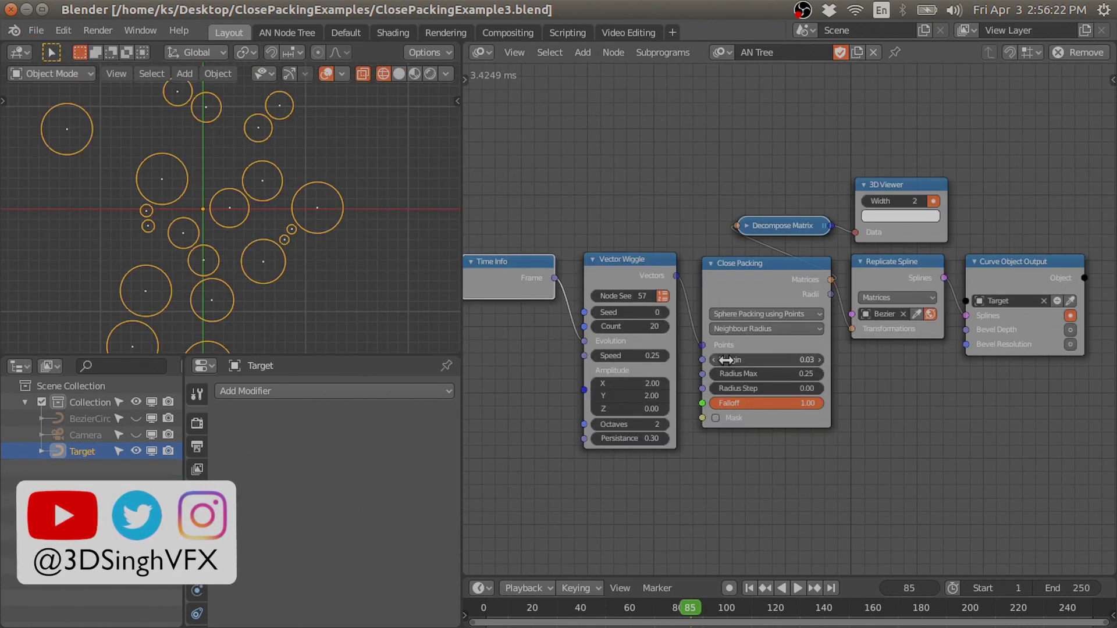
- Examine the Neighbour Radius settings on the Close Packing node and how neighbouring circles are sized in the viewport
scroll(738, 312, "up", 2)
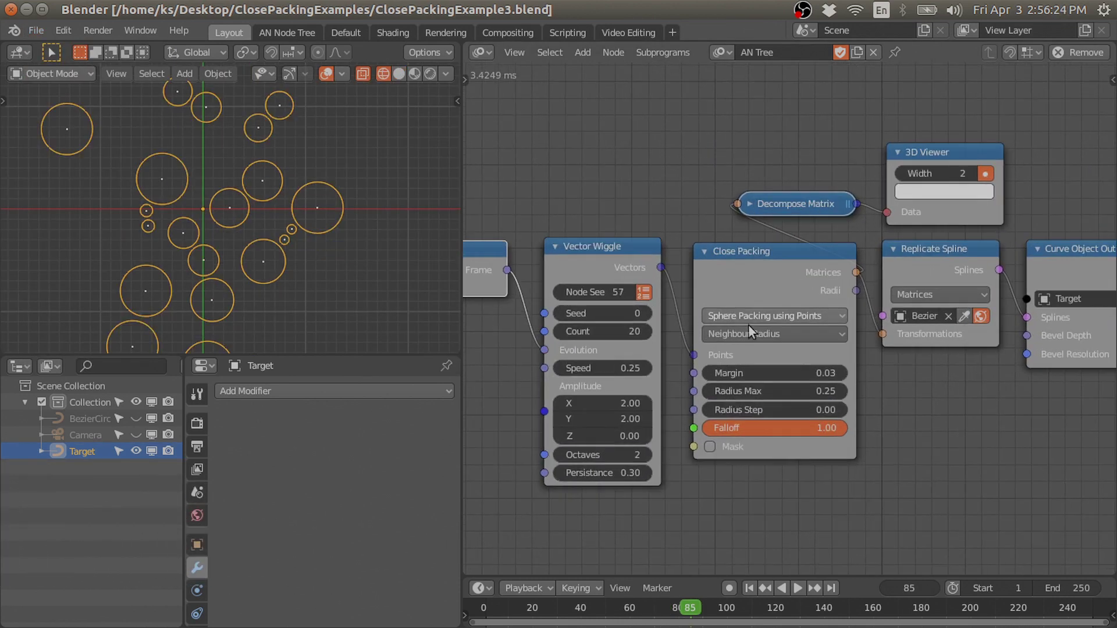
scroll(319, 181, "down", 2)
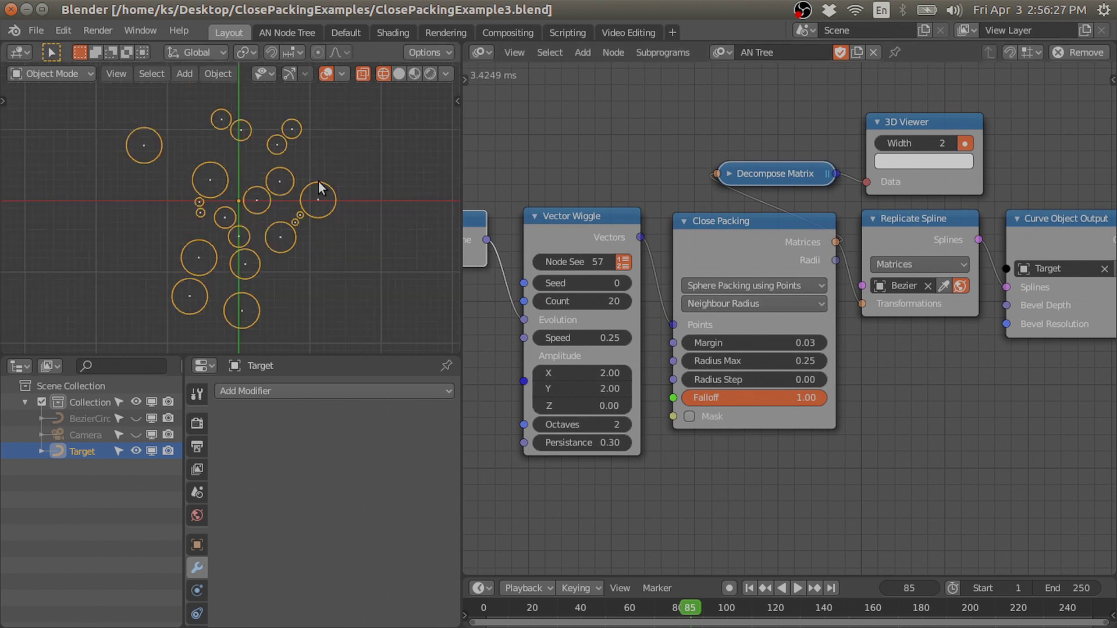
scroll(635, 288, "up", 1)
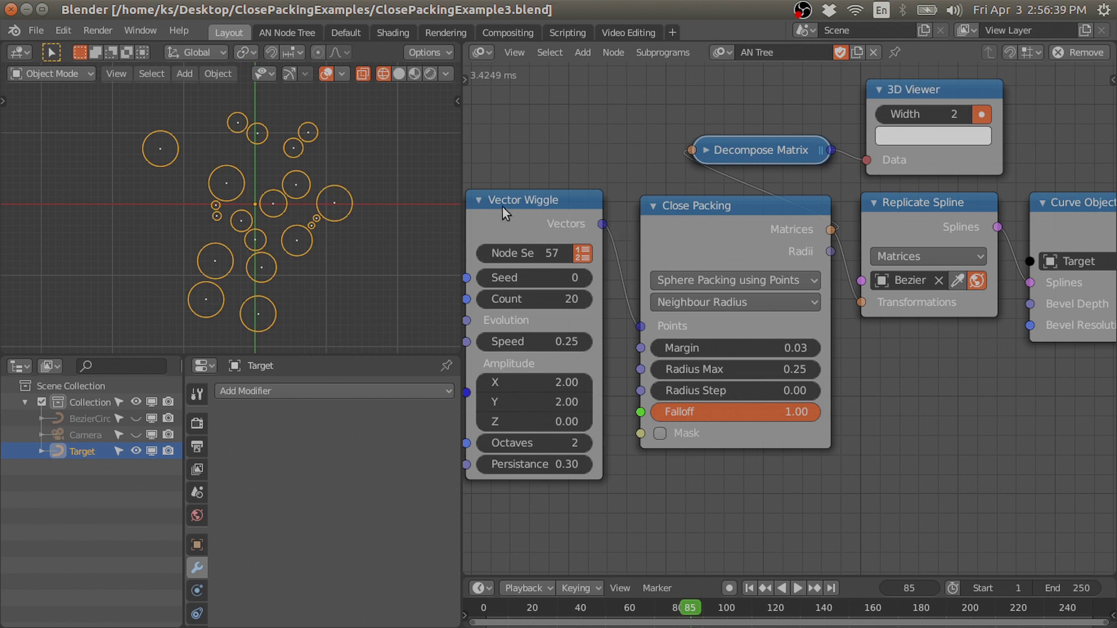
scroll(291, 236, "up", 4)
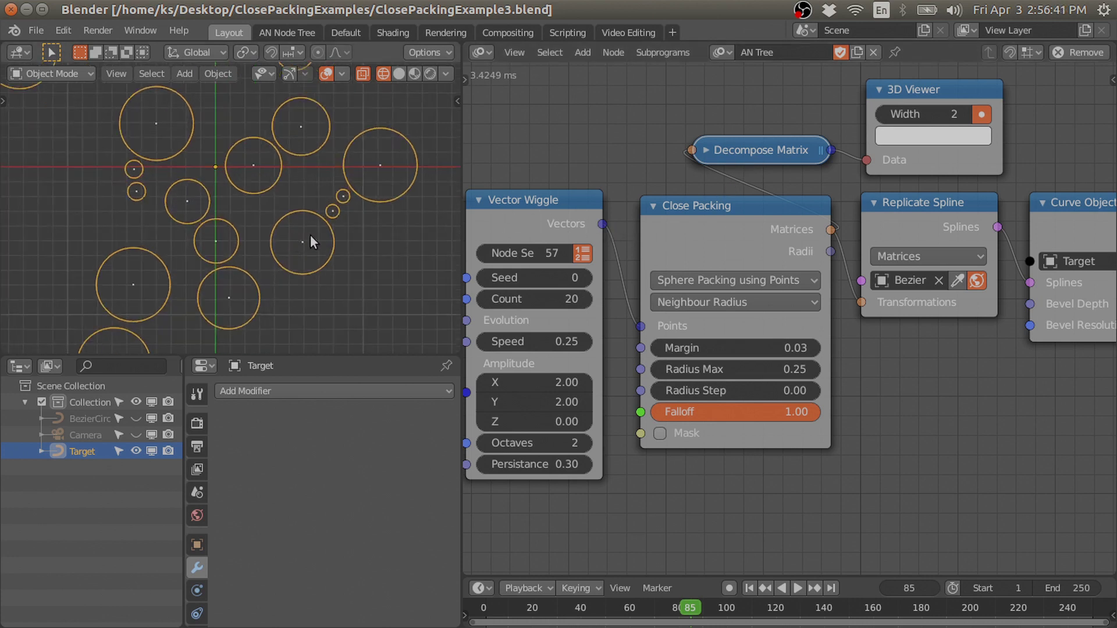
middle_click_drag(304, 228, 301, 230, "shift")
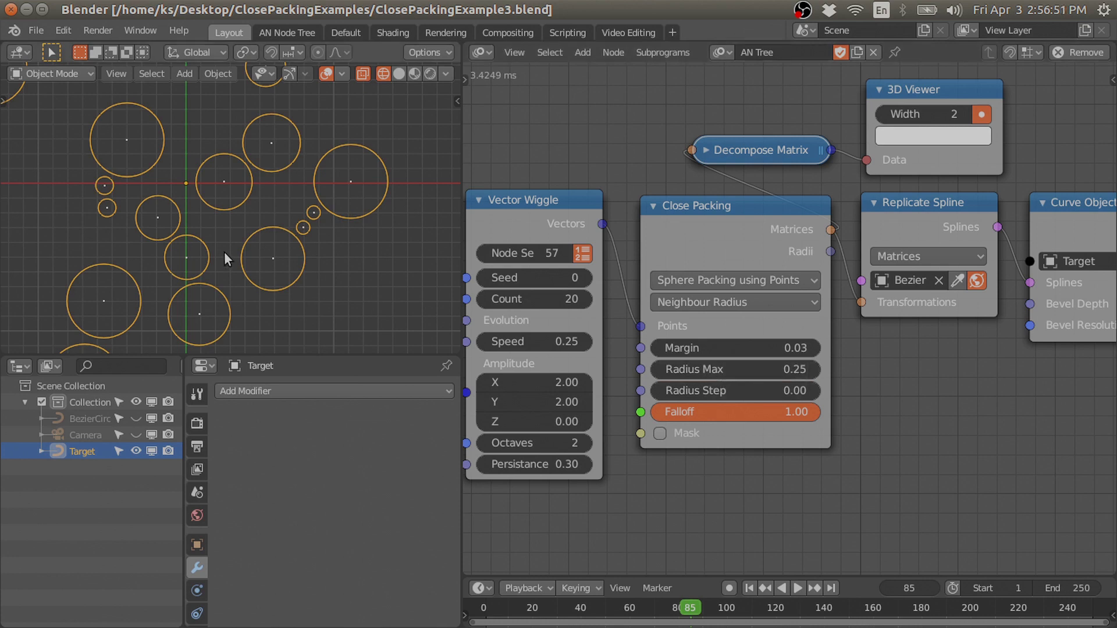
scroll(224, 251, "down", 1)
middle_click_drag(206, 280, 266, 253, "shift")
scroll(302, 241, "down", 3)
scroll(723, 370, "up", 1)
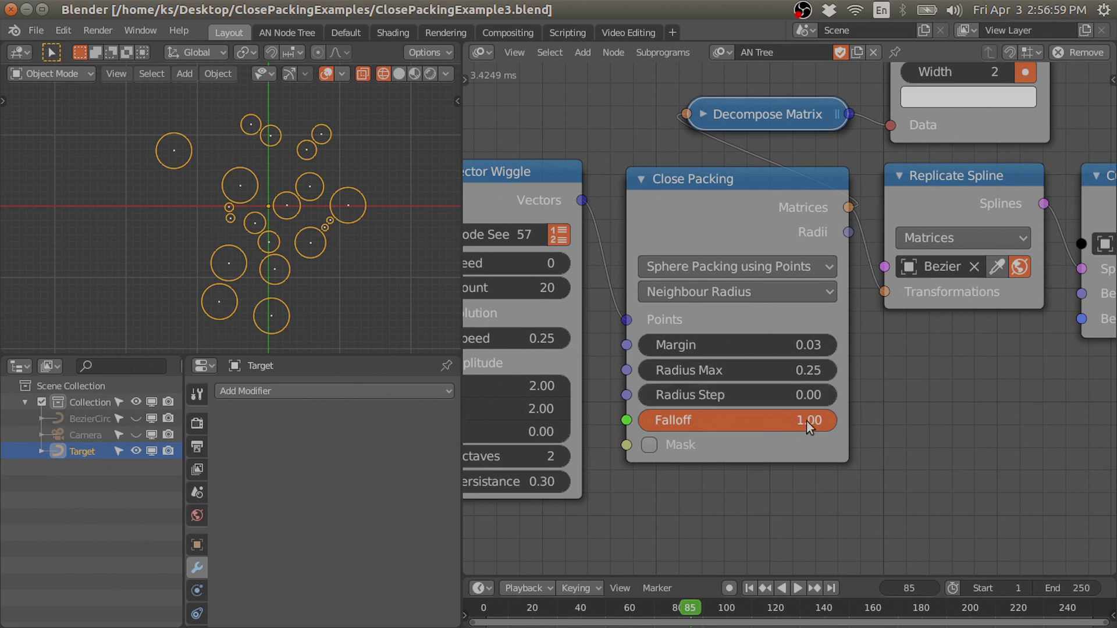
- Test the Close Packing node's Falloff and Mask settings and play the animation with Neighbour Radius
mouse_move(806, 421)
left_mouse_down()
mouse_move(727, 421)
mouse_move(814, 421)
left_mouse_up()
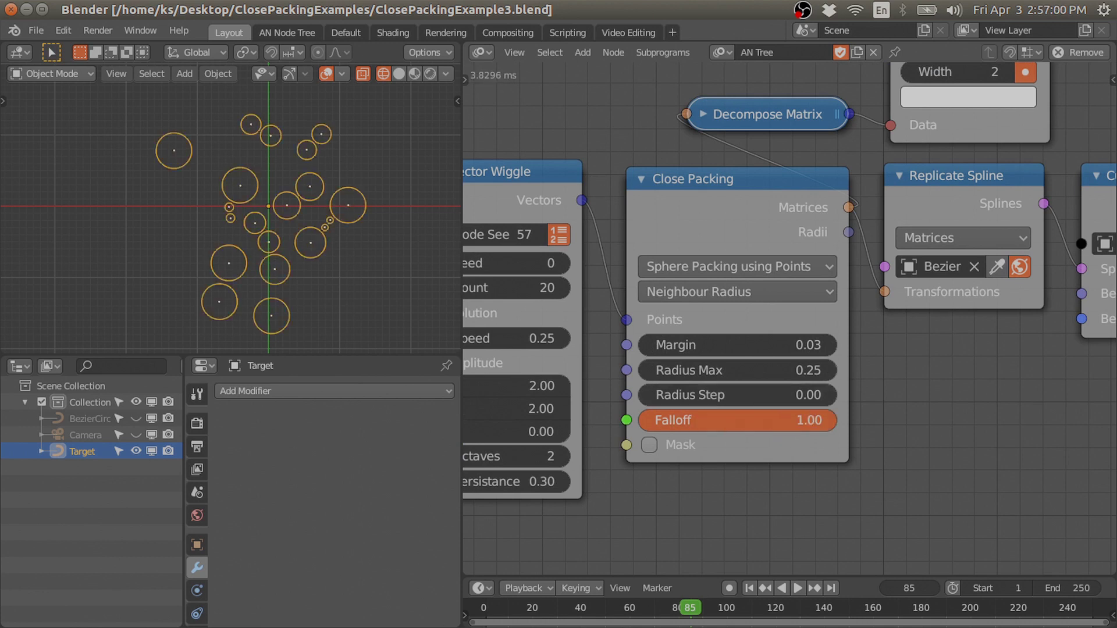
left_click(659, 446)
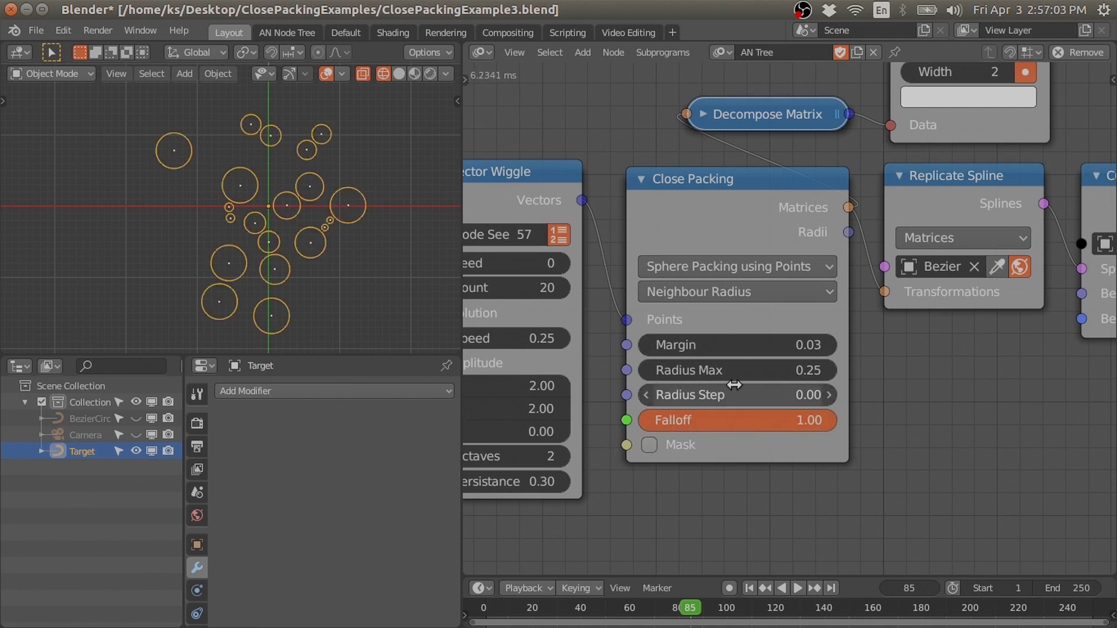
scroll(730, 372, "down", 3)
key("space")
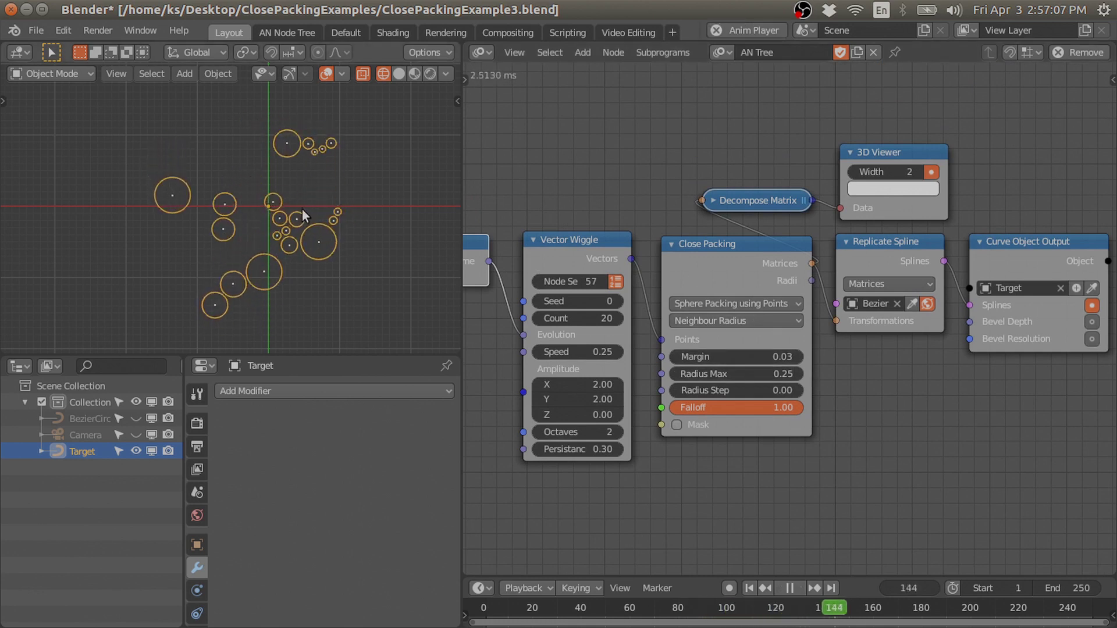
- Open ClosePackingExample4.blend from the ClosePackingExamples folder, discarding the changes to the current file
left_click(36, 31)
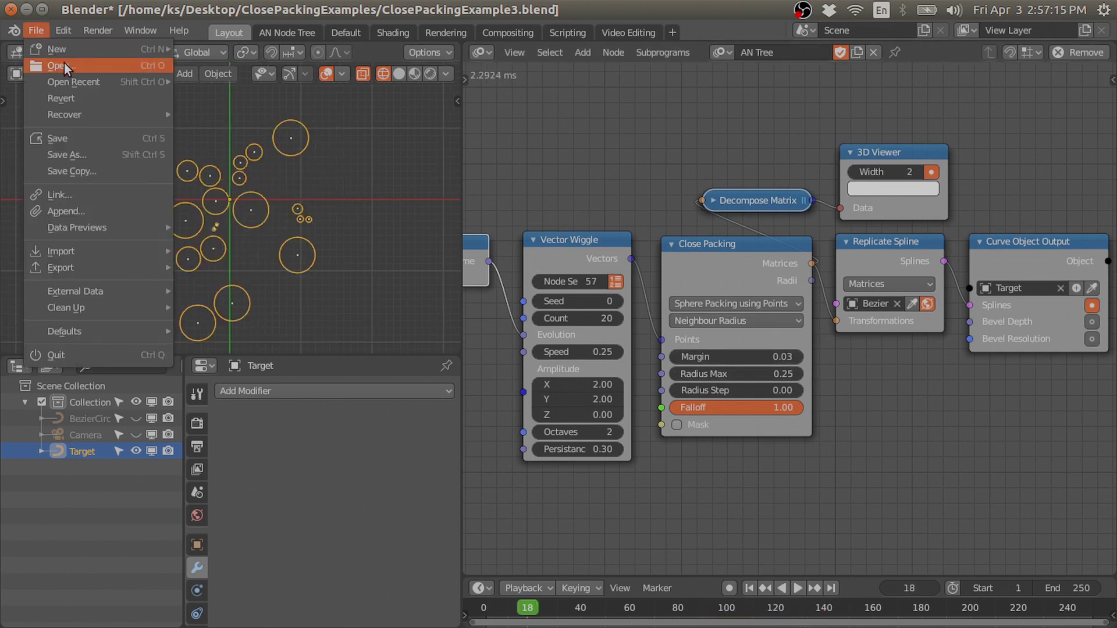
left_click(64, 66)
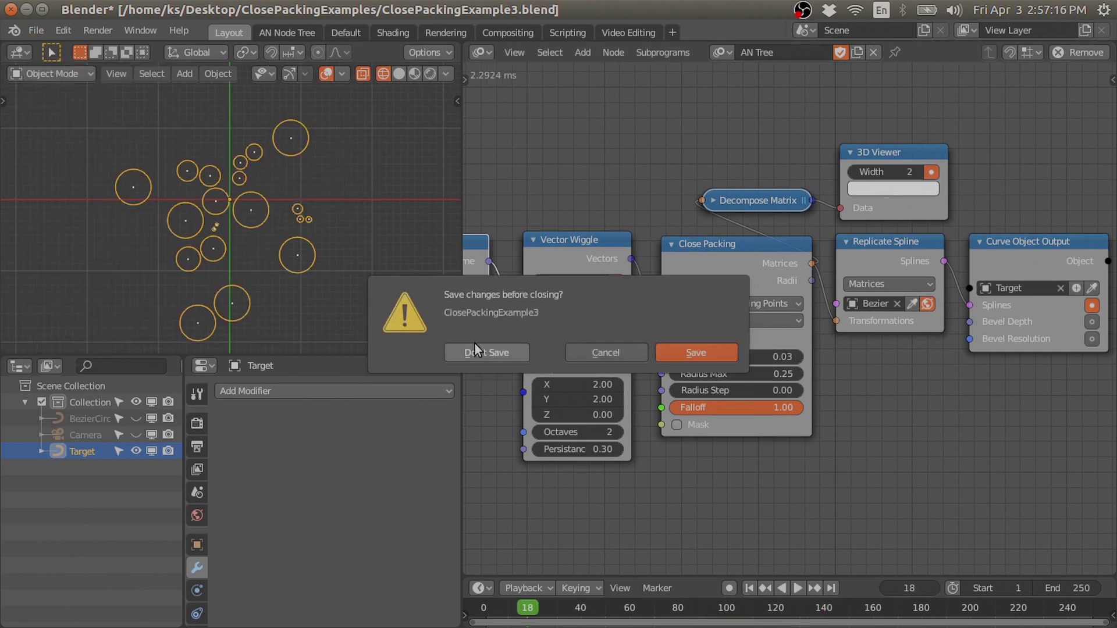
left_click(511, 352)
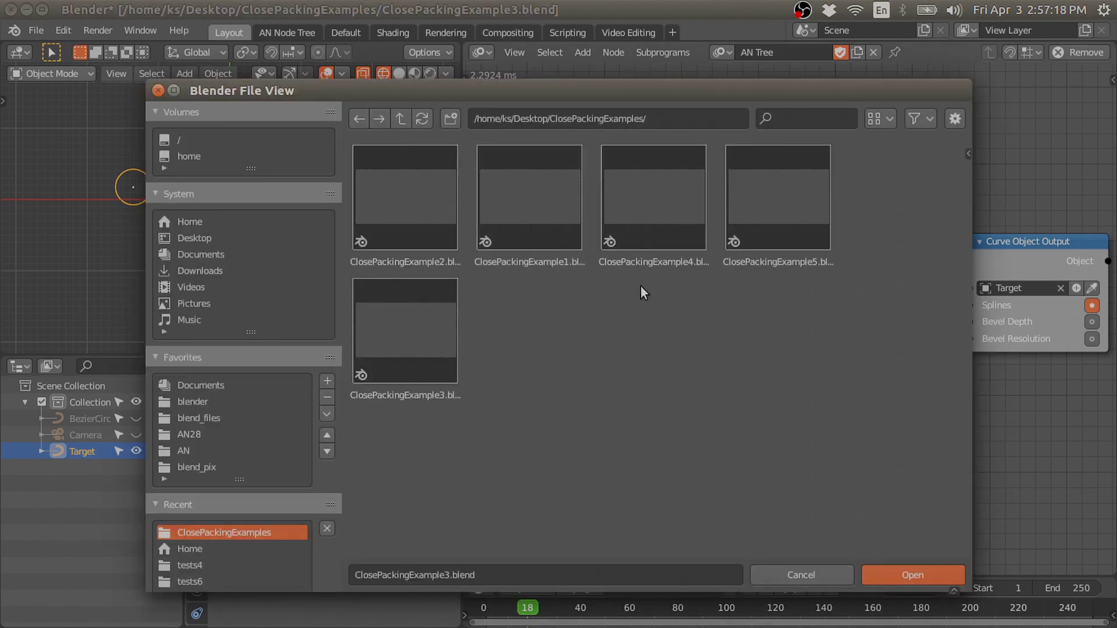
double_click(653, 262)
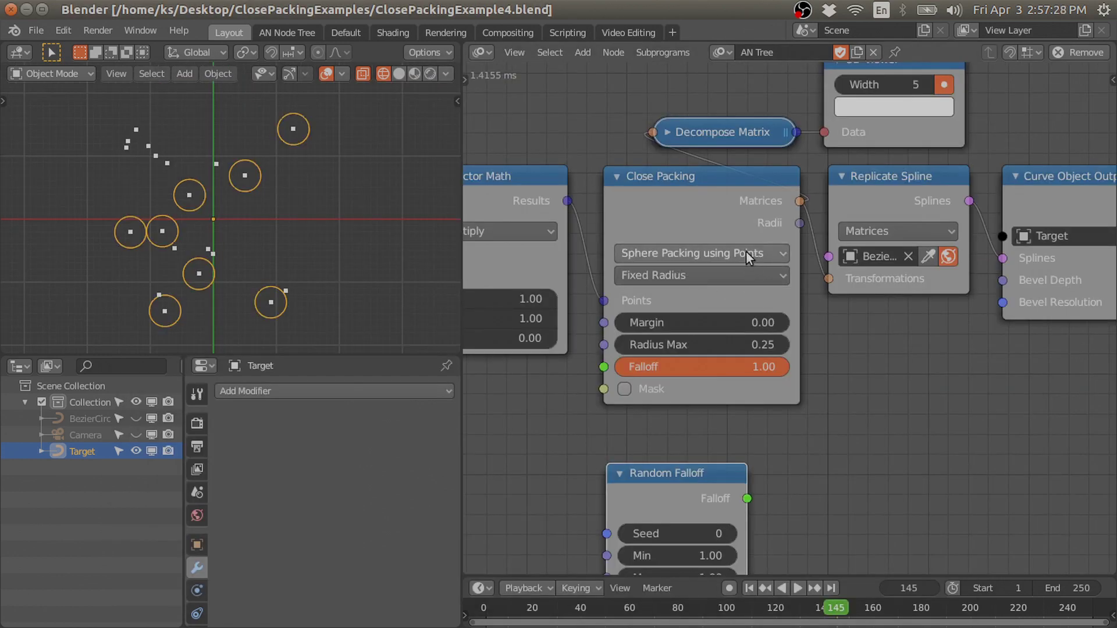
- Move the Random Falloff node closer beneath Close Packing and test the Falloff slider with Fixed Radius
middle_click_drag(594, 302, 654, 300)
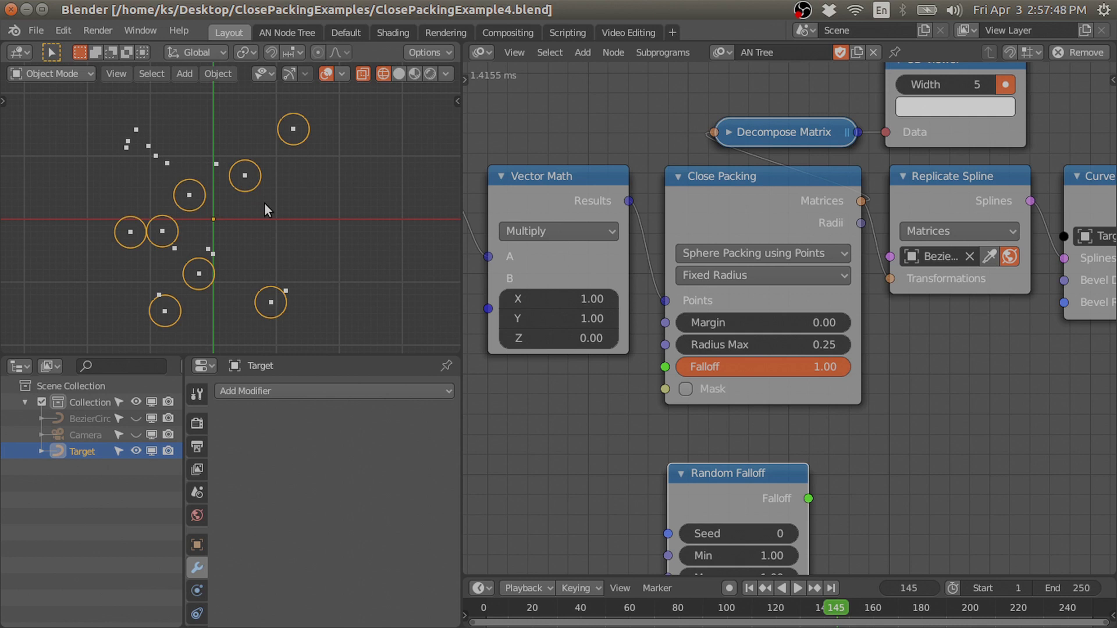
left_click_drag(760, 480, 758, 444)
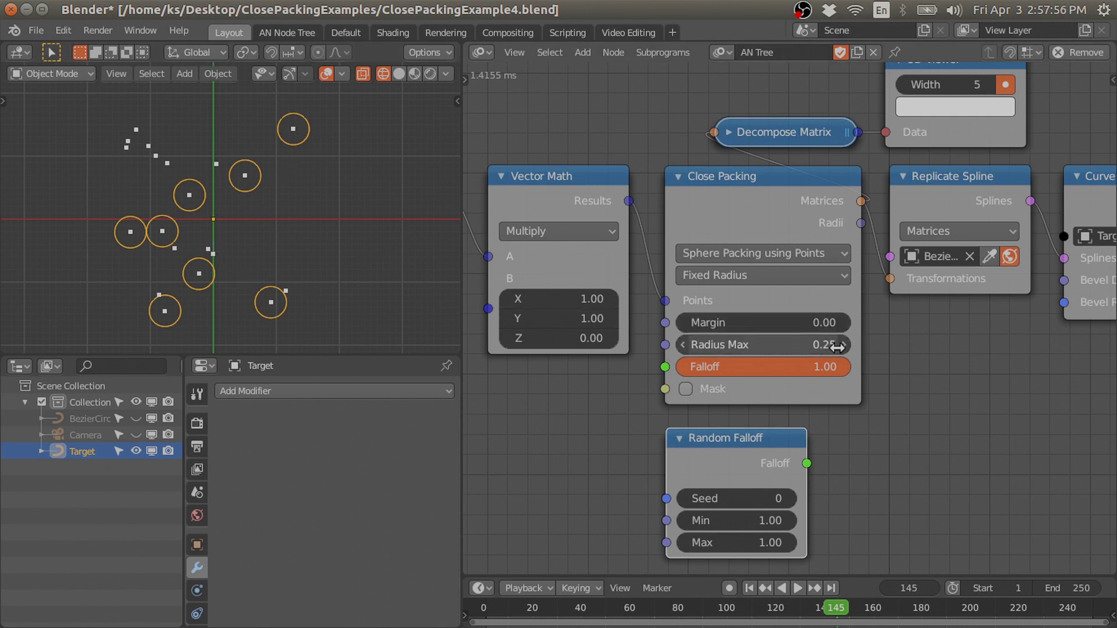
mouse_move(824, 367)
left_mouse_down()
mouse_move(704, 366)
mouse_move(847, 366)
left_mouse_up()
- Link the Random Falloff output to Close Packing's Falloff input and set the random Min to 0.25
left_click_drag(806, 463, 668, 367)
left_click(750, 520)
type("0.25")
key("Return")
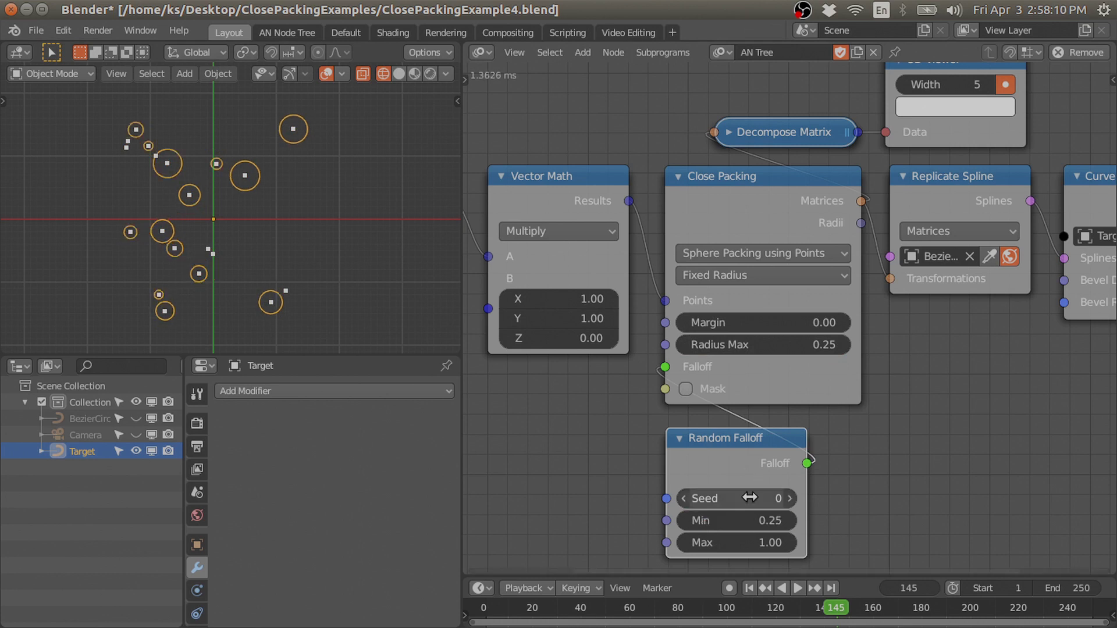
- Enable Mask on the Close Packing node and move the Random Falloff node up just beneath it
middle_click_drag(276, 213, 291, 219, "shift")
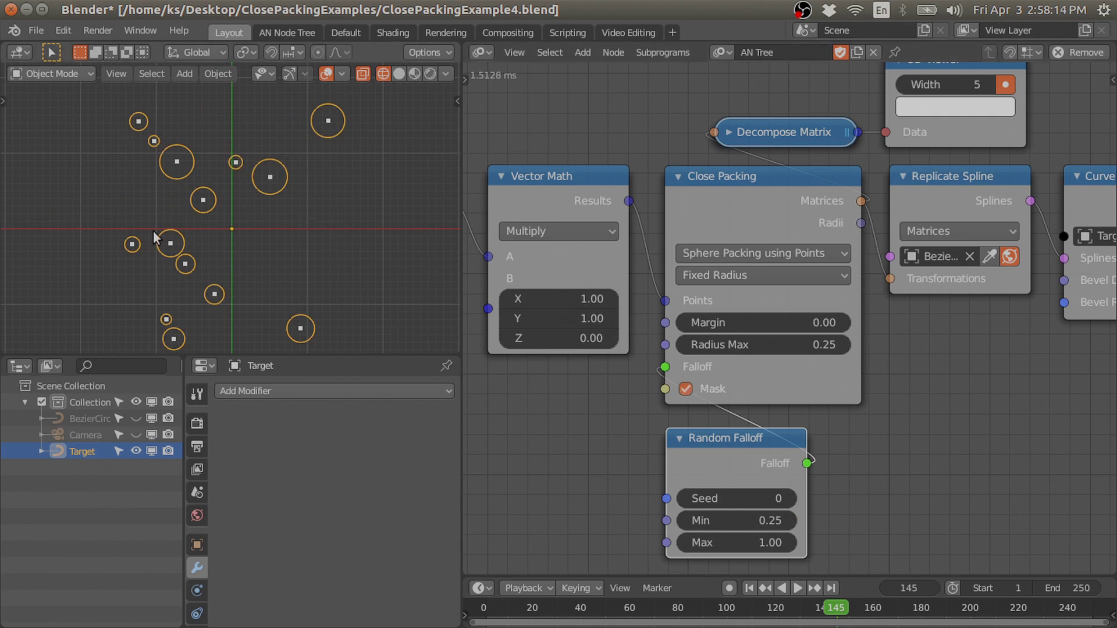
middle_click_drag(282, 257, 271, 242, "shift")
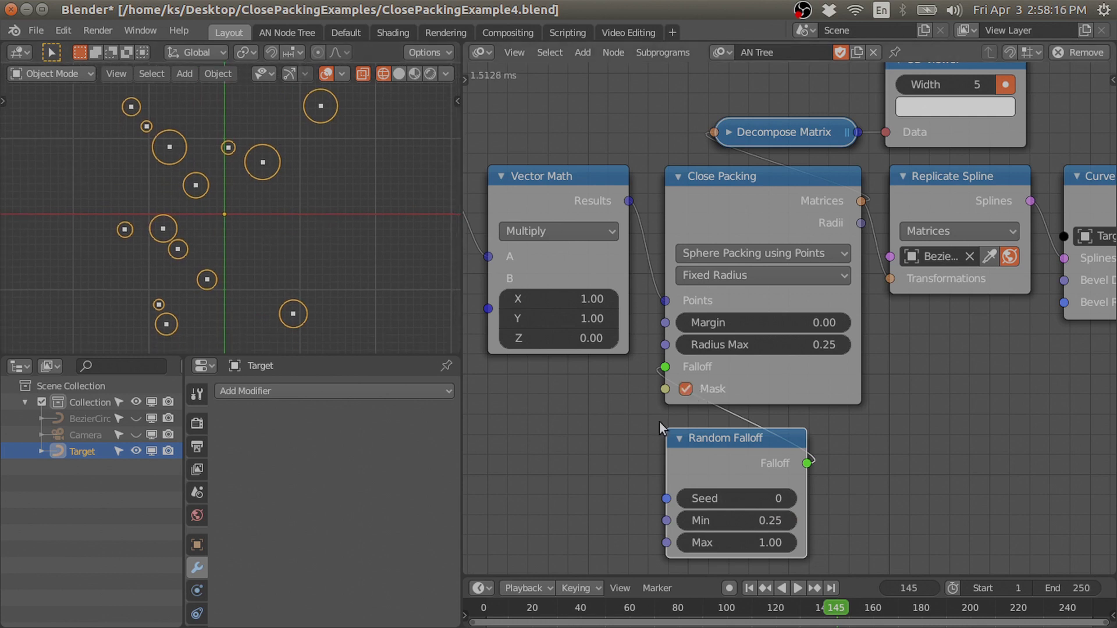
left_click_drag(720, 455, 719, 442)
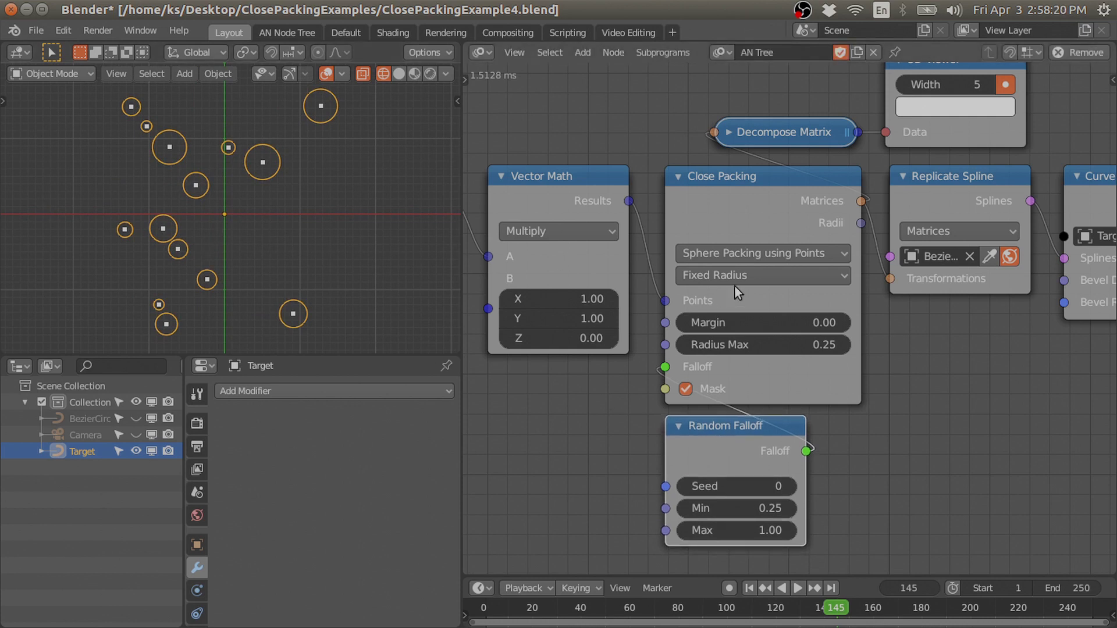
- Widen the node editor by shifting its border towards the 3D viewport
scroll(808, 281, "down", 2)
mouse_move(807, 280)
middle_mouse_down()
mouse_move(798, 302)
mouse_move(812, 265)
middle_mouse_up()
scroll(811, 290, "down", 1)
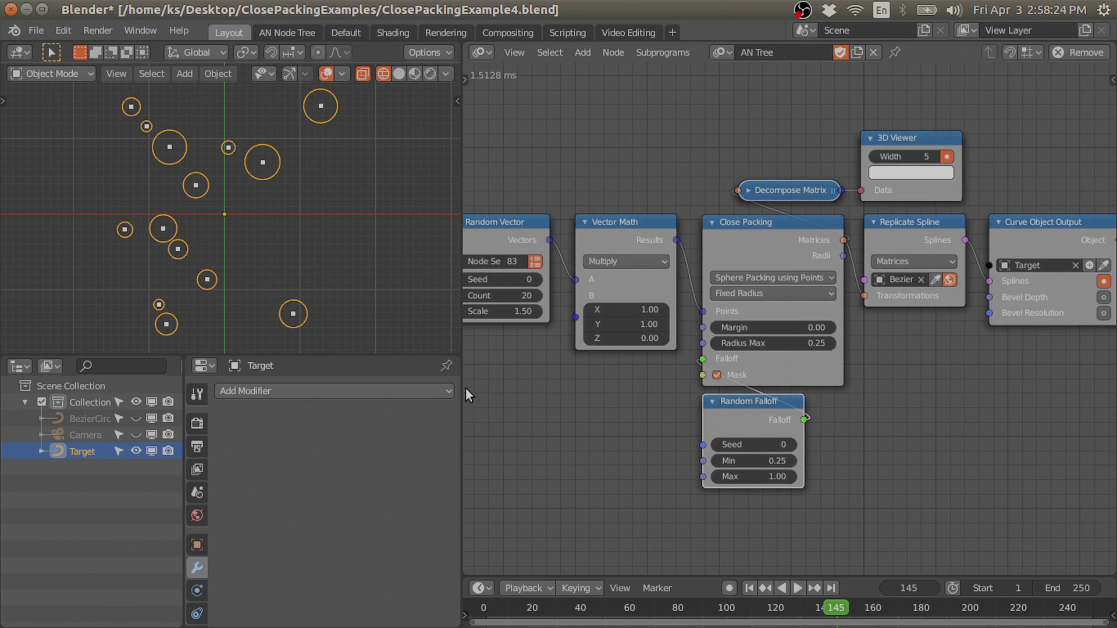
left_click_drag(461, 384, 400, 381)
scroll(717, 239, "up", 2)
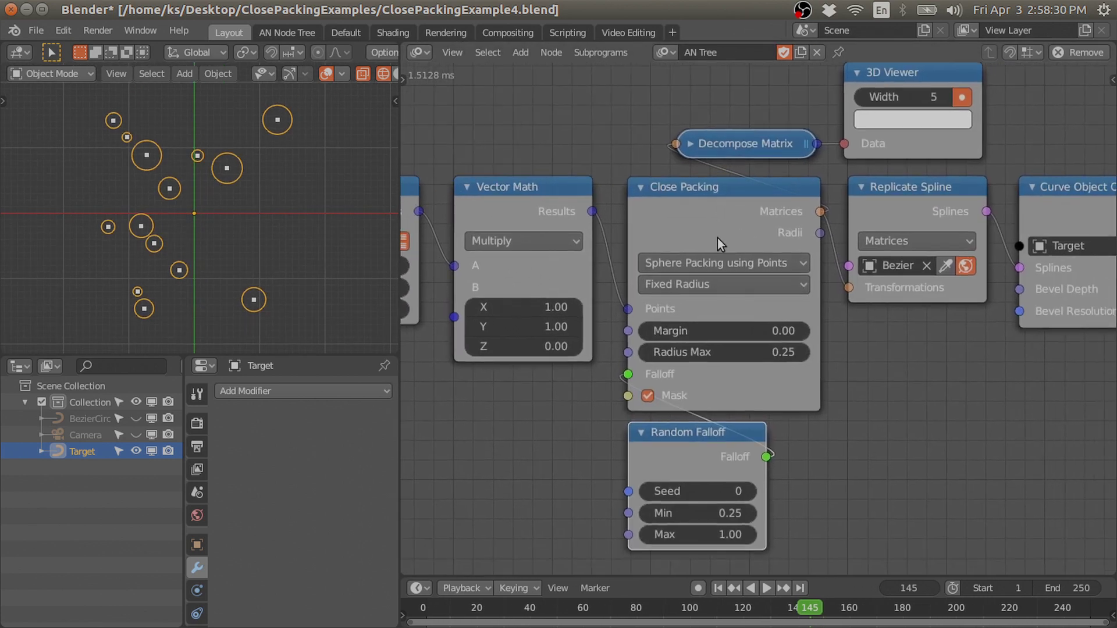
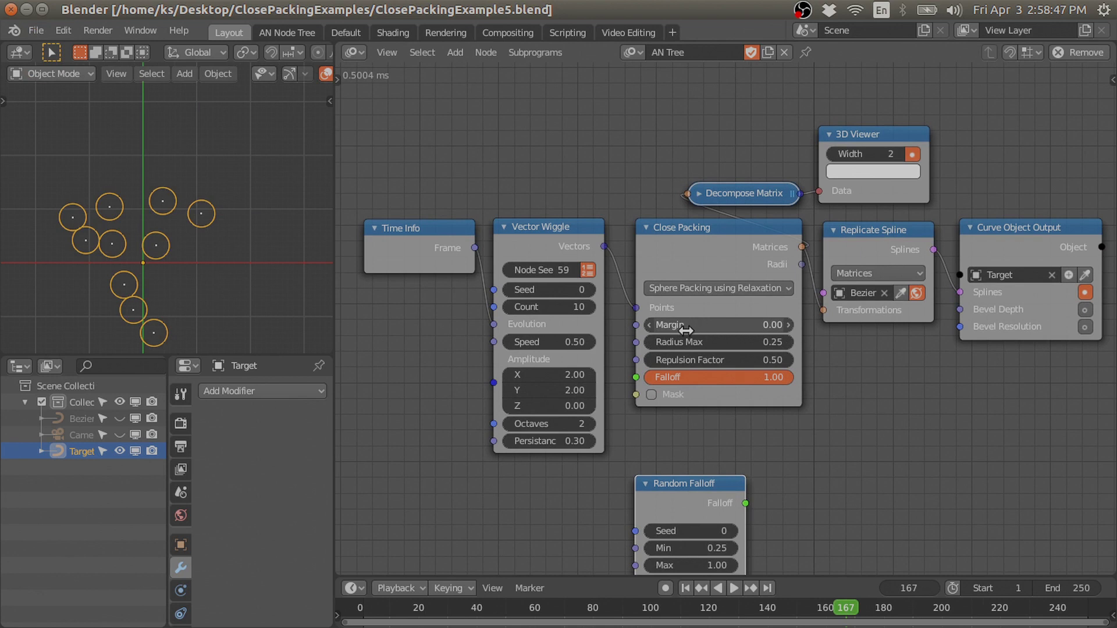
- Review the Close Packing modes in ClosePackingExample5.blend, keeping Sphere Packing using Relaxation, and try a link from Vector Wiggle's Vectors output
left_click(727, 288)
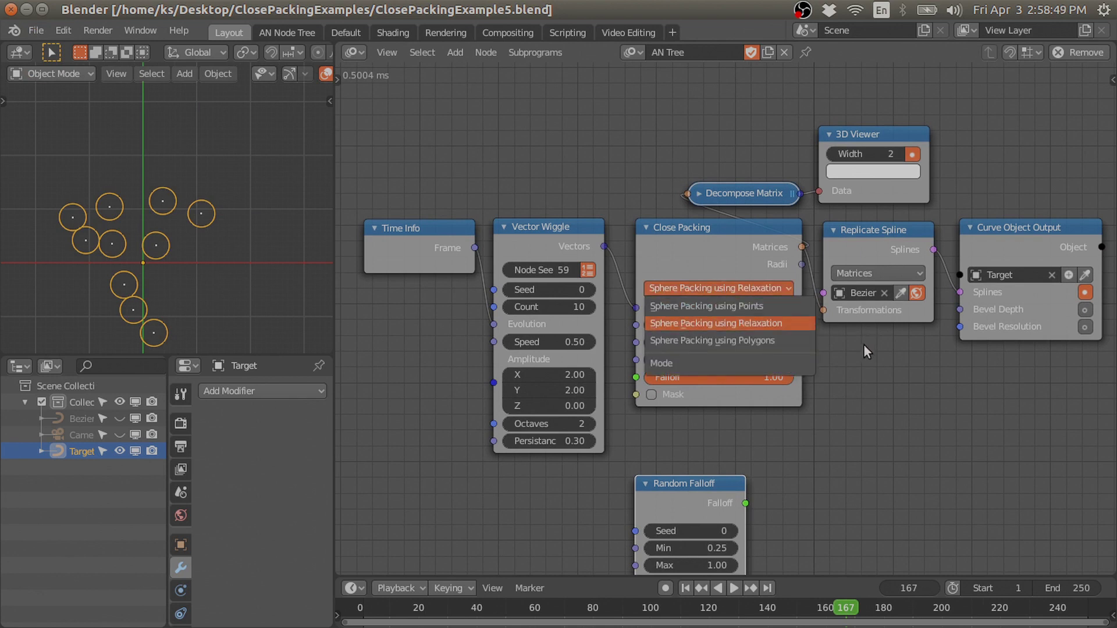
left_click(833, 369)
scroll(833, 369, "up", 2)
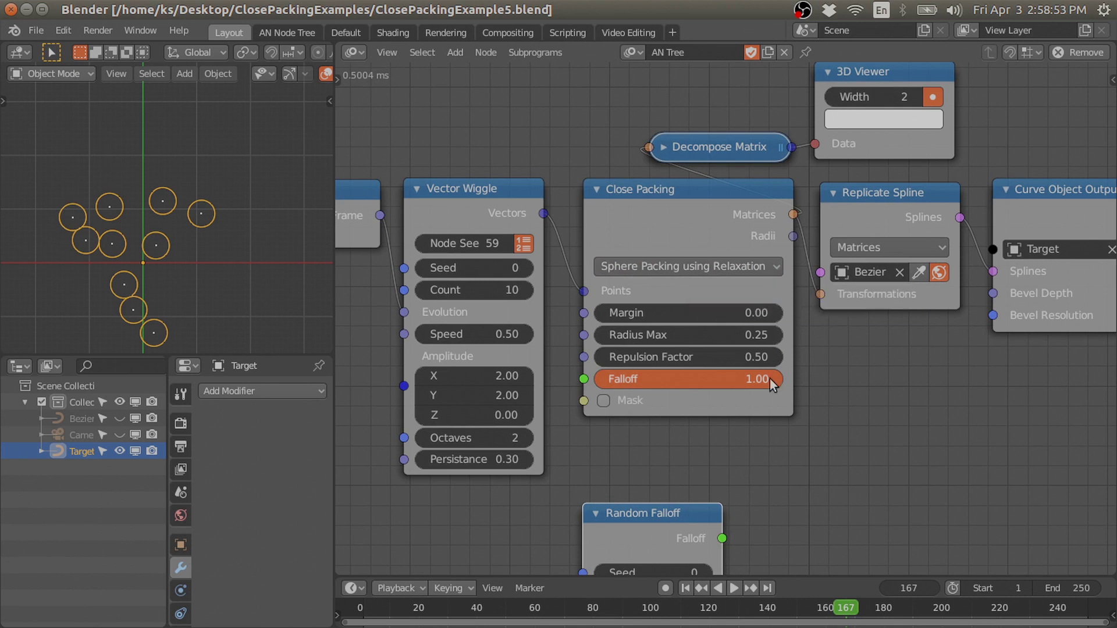
middle_click_drag(770, 379, 840, 360)
left_click_drag(624, 195, 693, 106)
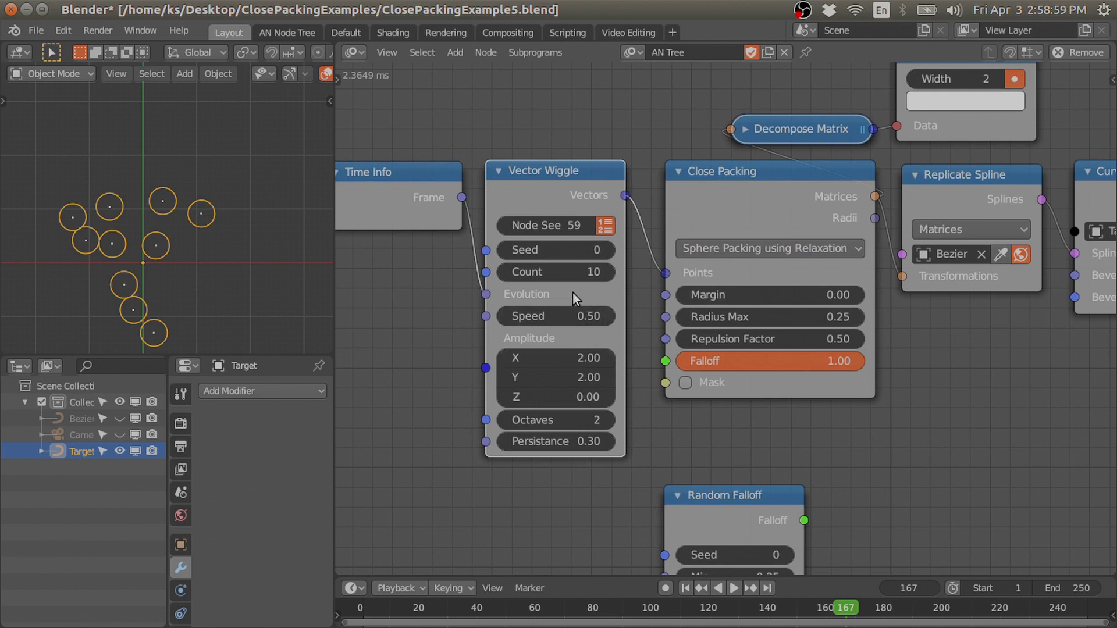
- Examine the relaxed circles in the viewport and the Close Packing node's Margin, Radius Max, Repulsion Factor and Falloff settings
middle_click_drag(193, 275, 205, 244, "shift")
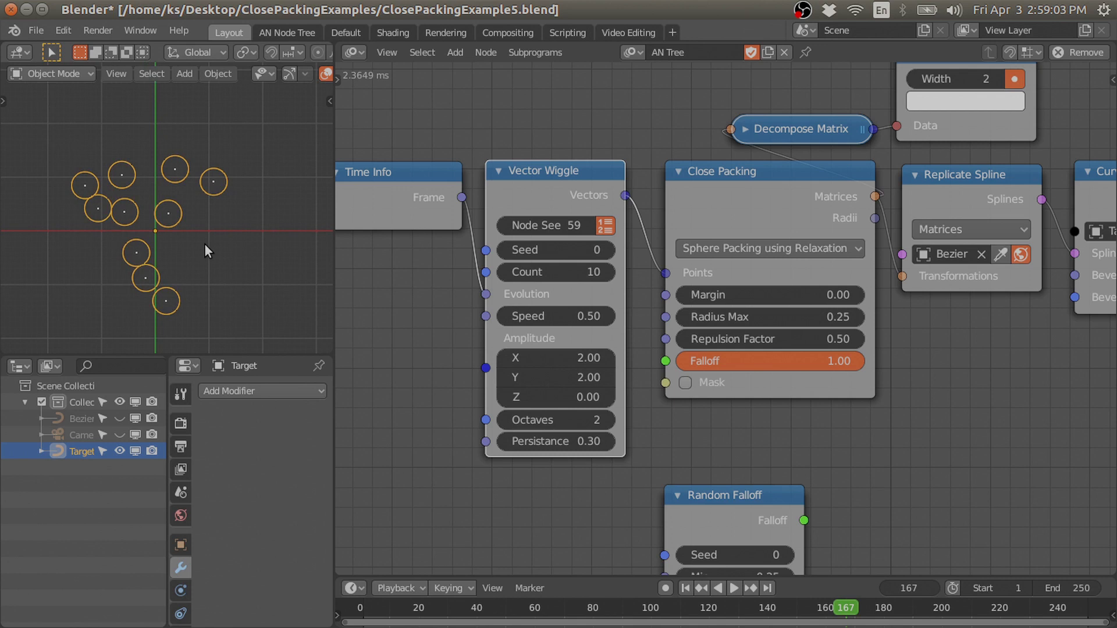
scroll(205, 243, "up", 1)
mouse_move(174, 232)
middle_mouse_down("shift")
mouse_move(208, 225)
mouse_move(190, 218)
middle_mouse_up("shift")
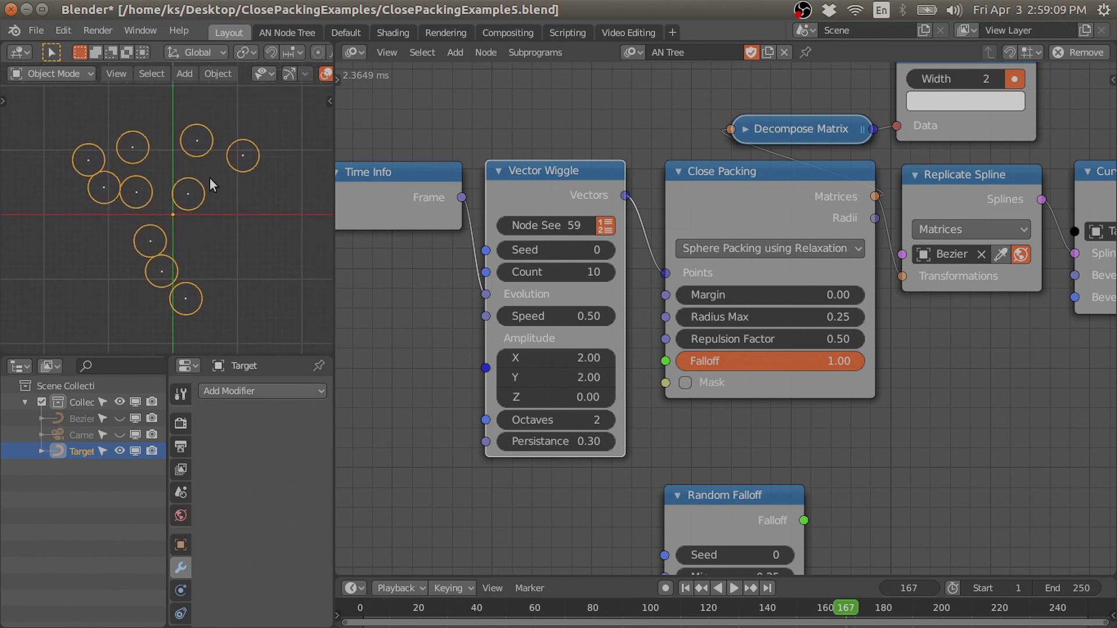
middle_click_drag(210, 179, 208, 182, "shift")
scroll(211, 205, "up", 1)
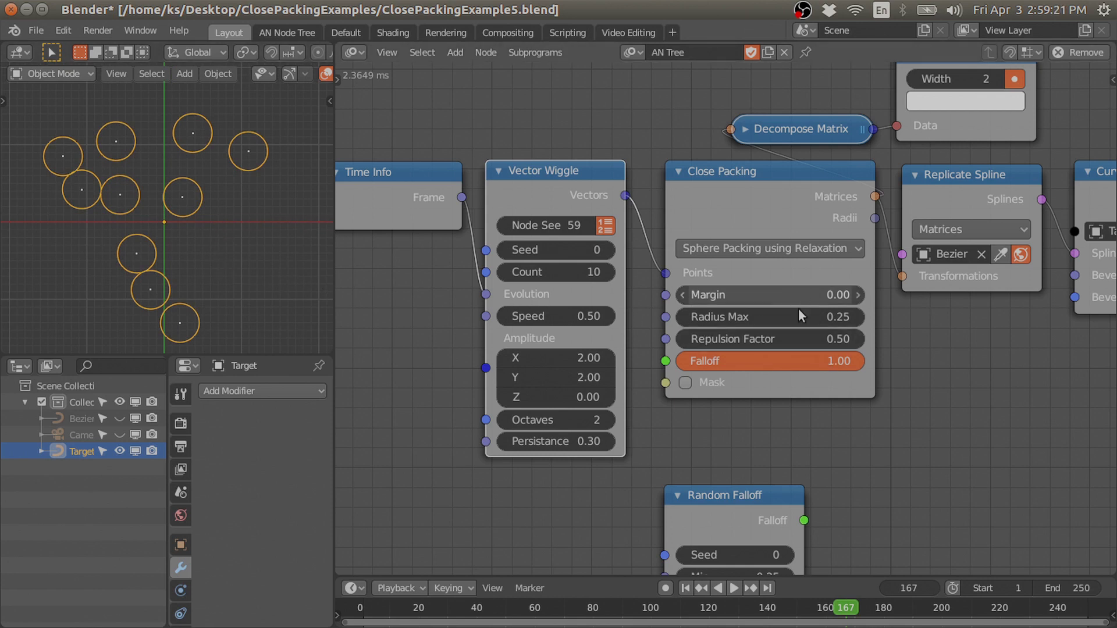
scroll(658, 290, "up", 2)
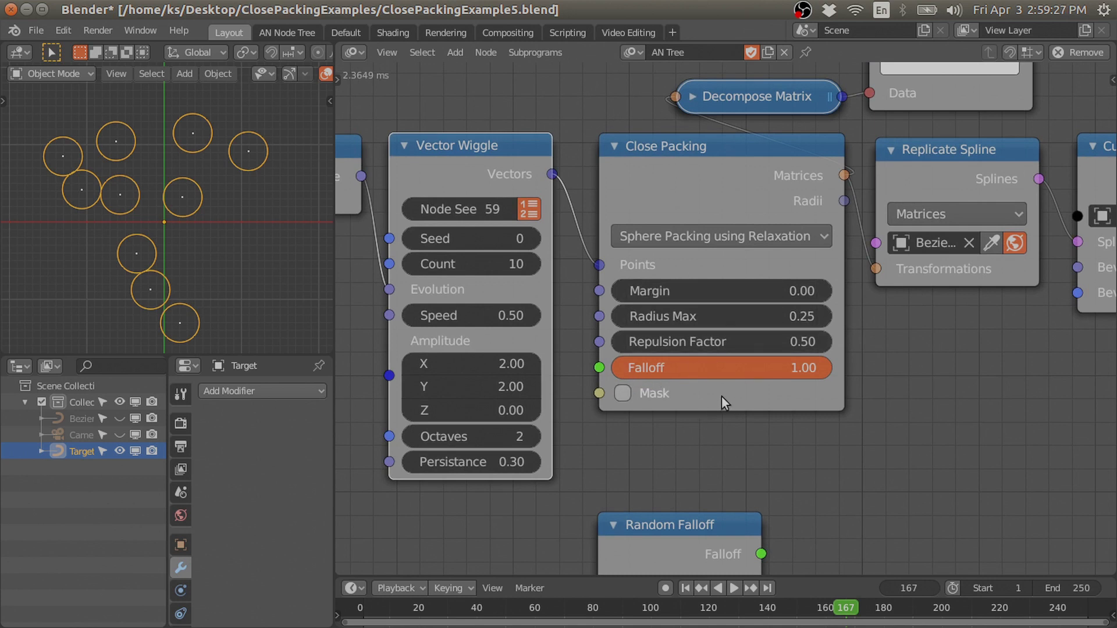
scroll(738, 395, "down", 1)
scroll(738, 393, "up", 1)
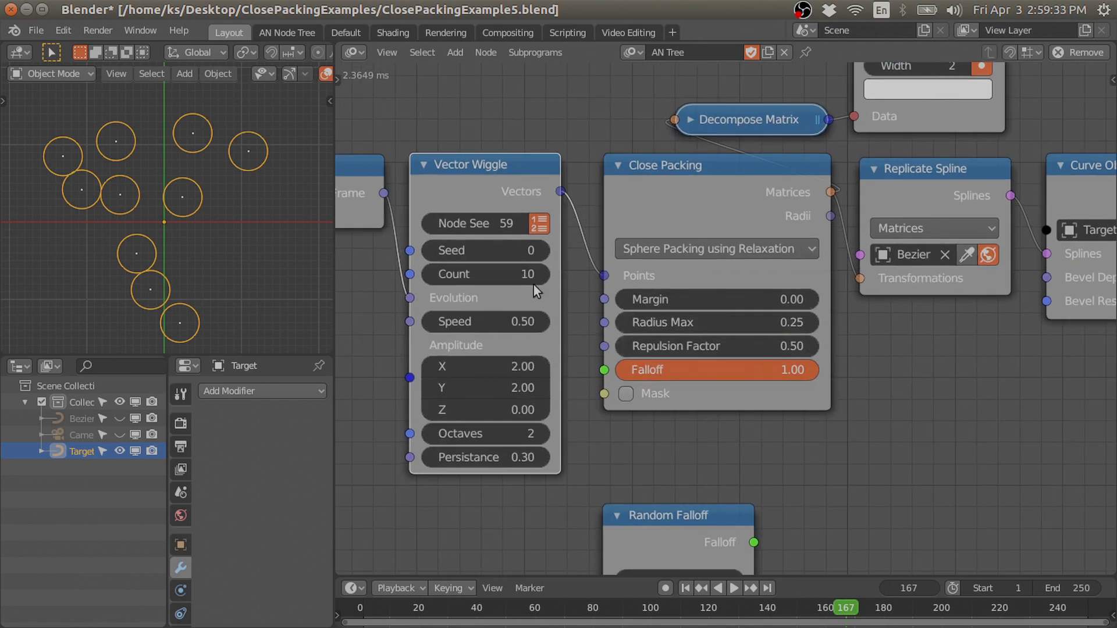
- Play the animation to watch the relaxed circles, and open the Close Packing node's Repulsion Factor for editing without changing it
scroll(253, 230, "down", 1)
key("space")
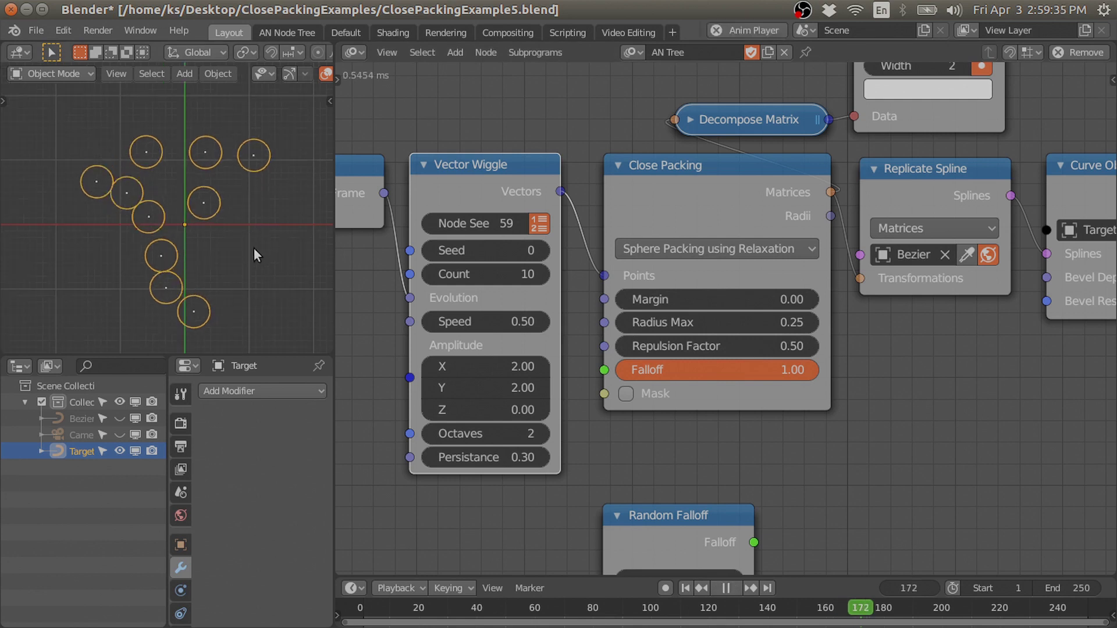
left_click(751, 348)
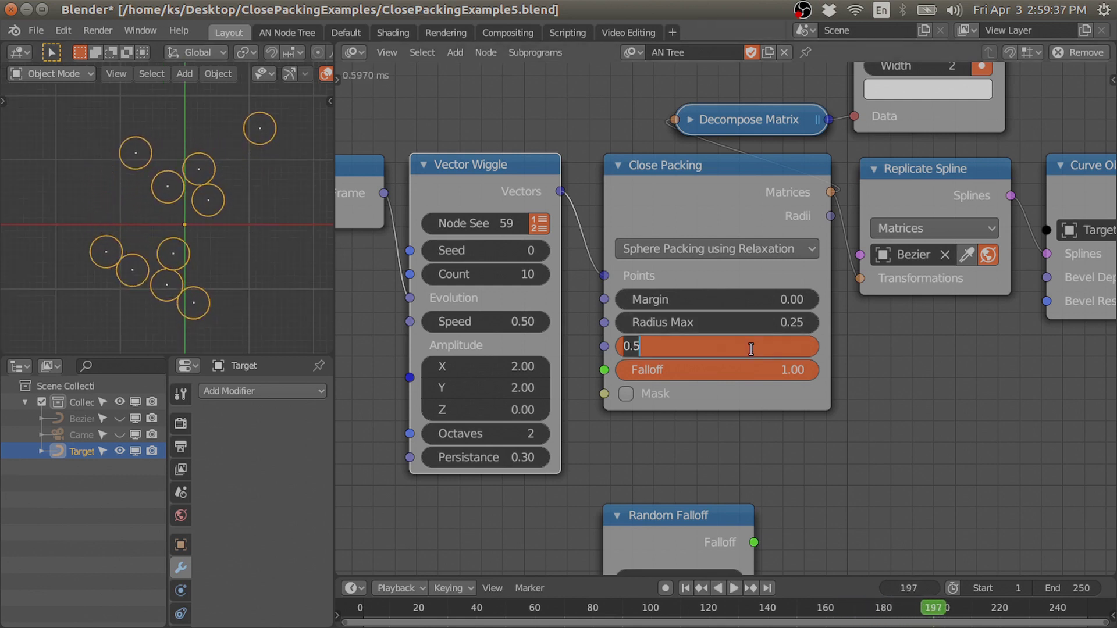
left_click(713, 459)
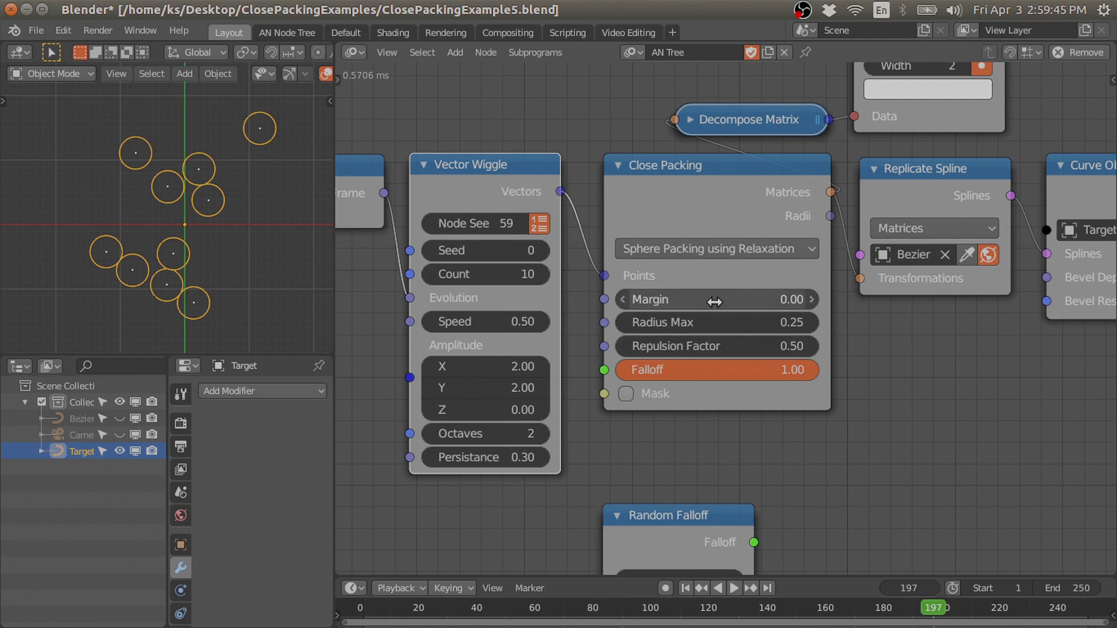
- Select the Close Packing node and reveal its hidden Error Max(%) and Iterations Max inputs through the node settings sidebar
left_click(691, 190)
key("n")
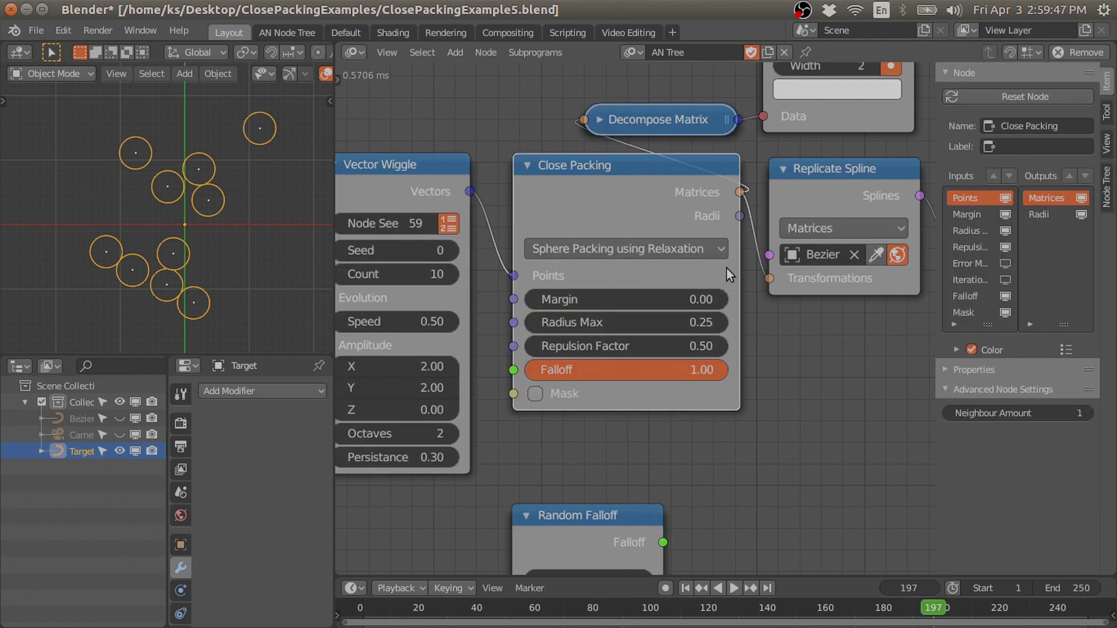
scroll(225, 239, "up", 1)
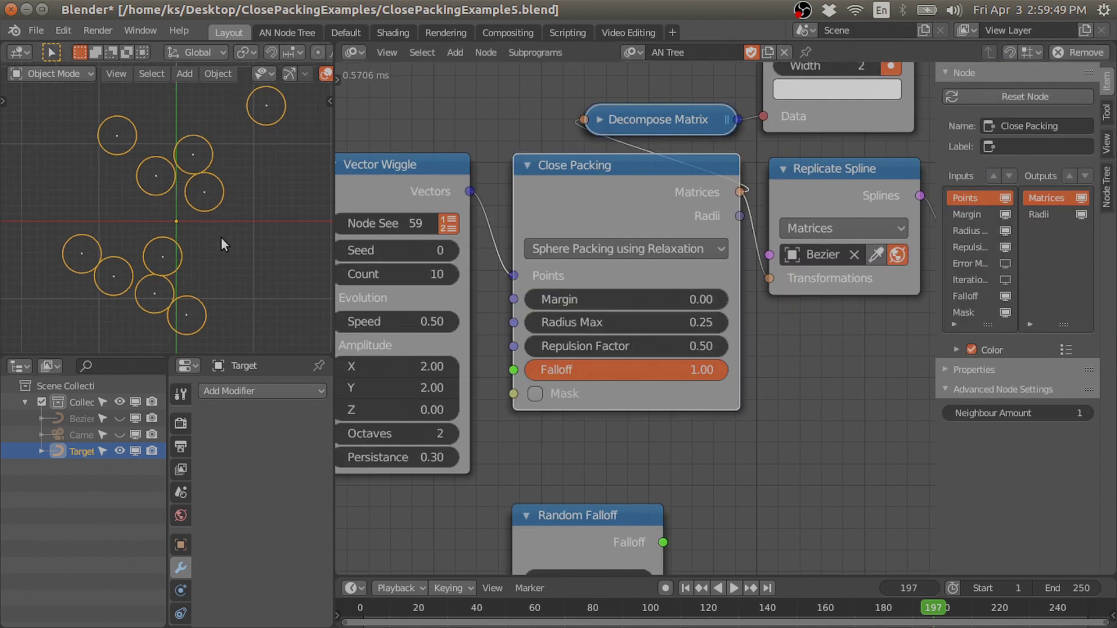
scroll(218, 236, "down", 2)
middle_click_drag(203, 187, 210, 206, "shift")
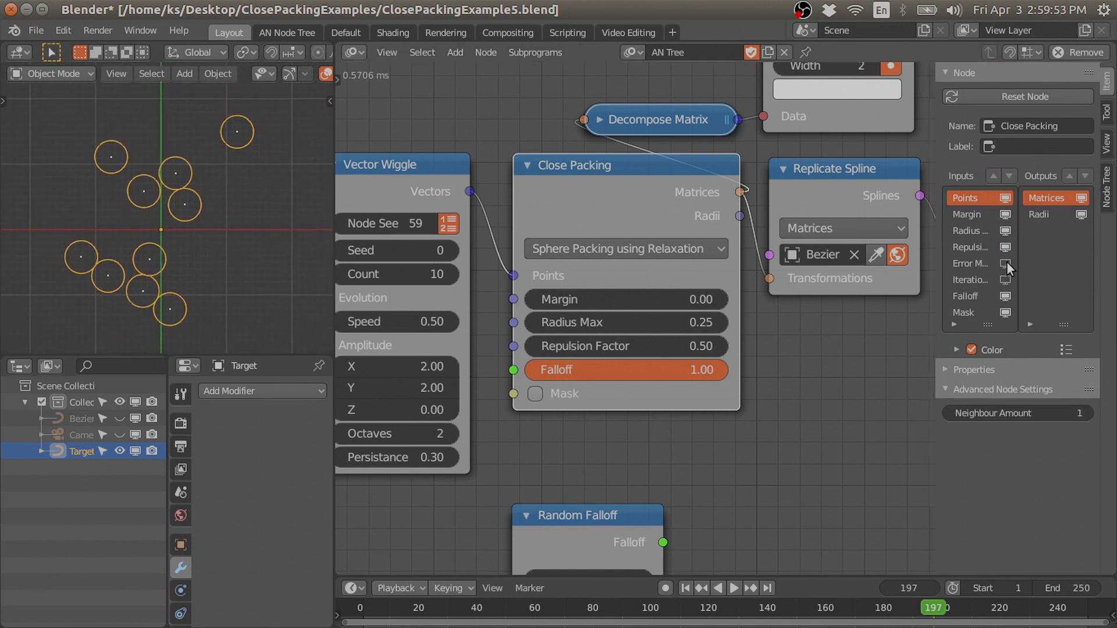
left_click_drag(1006, 263, 1005, 279)
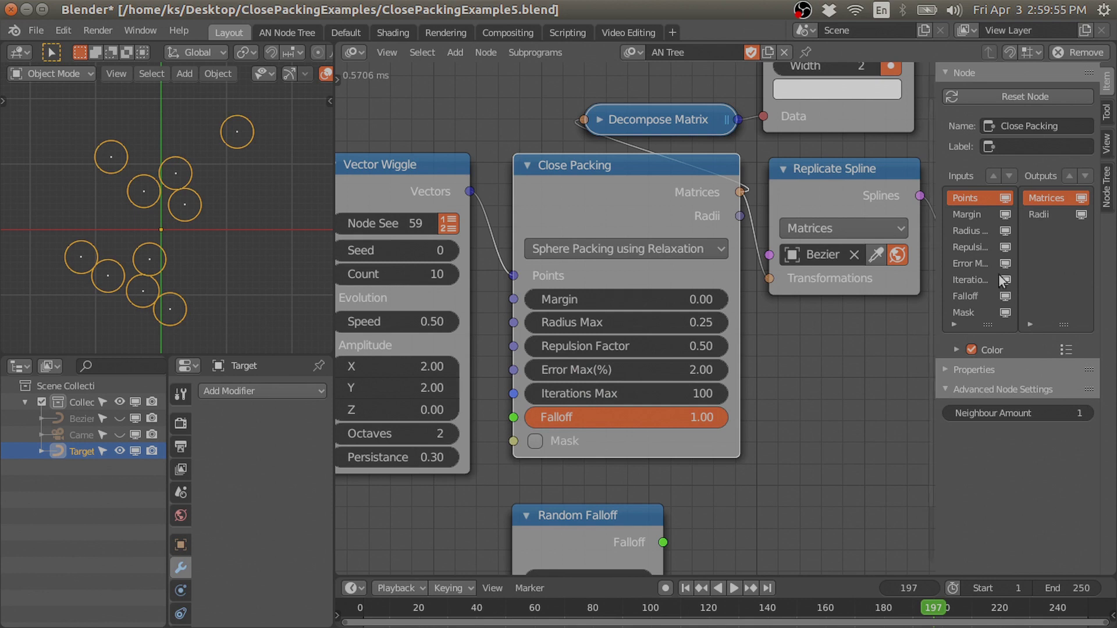
- Examine the Close Packing node's Error Max(%) and Iterations Max settings, and play a stretch of the animation to watch the circles
scroll(587, 410, "up", 2)
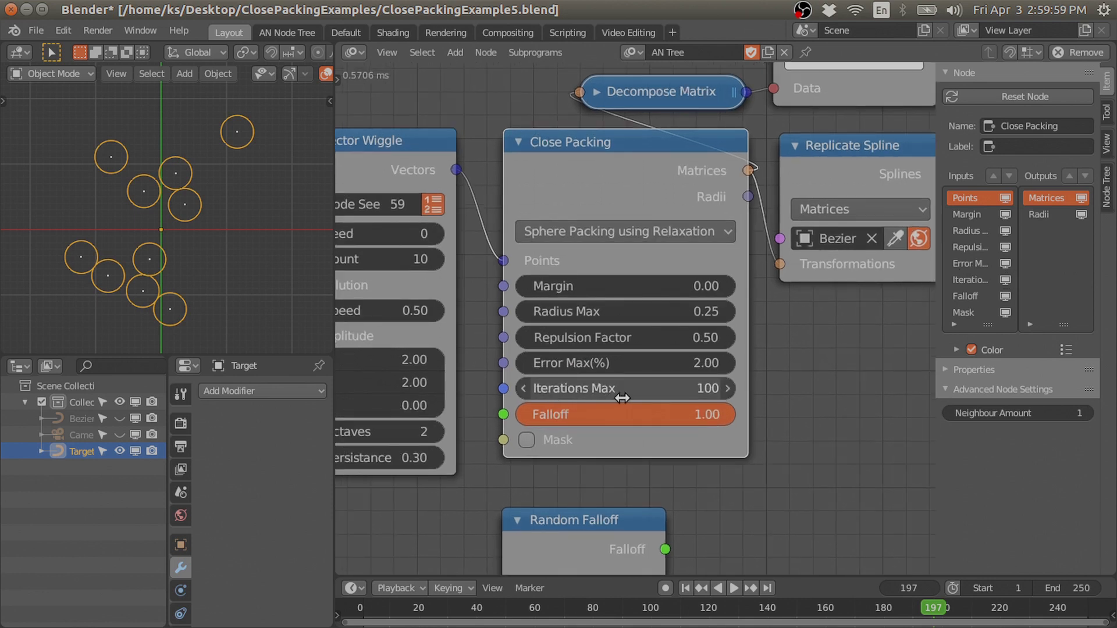
scroll(643, 420, "up", 2)
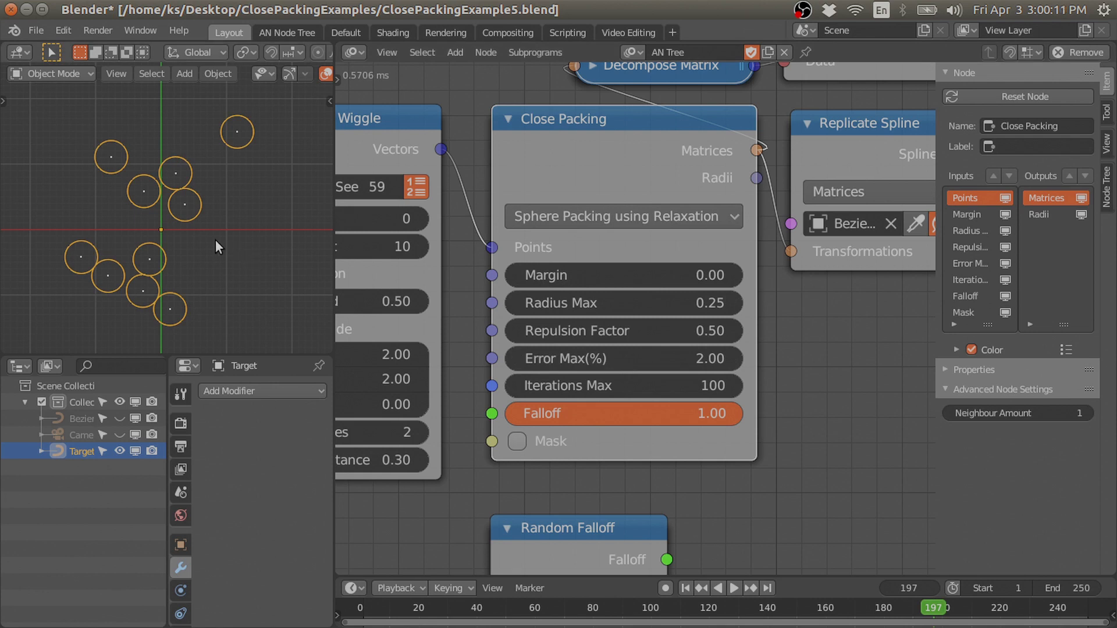
scroll(216, 239, "up", 1)
scroll(570, 168, "down", 2)
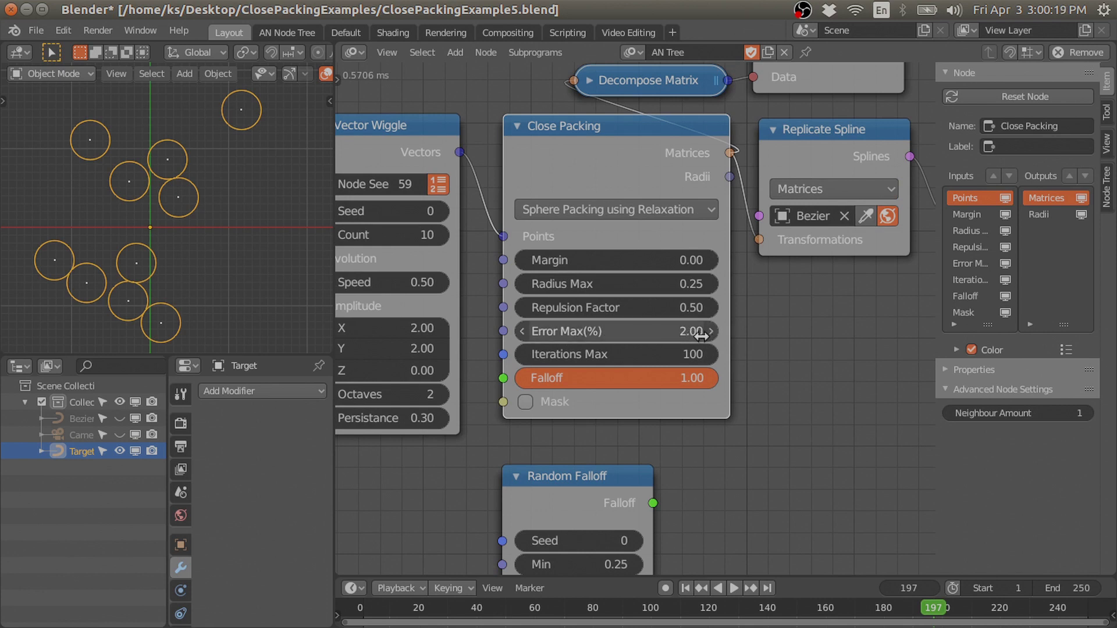
scroll(603, 357, "up", 1)
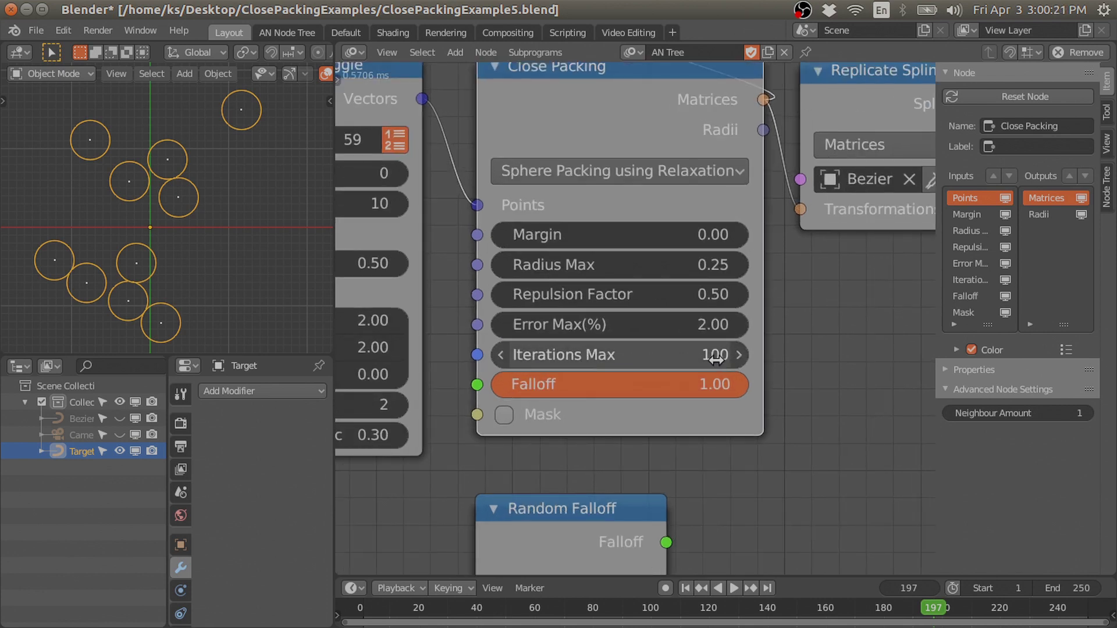
scroll(166, 235, "up", 2)
scroll(167, 237, "down", 3)
middle_click_drag(169, 236, 200, 239, "shift")
key("space")
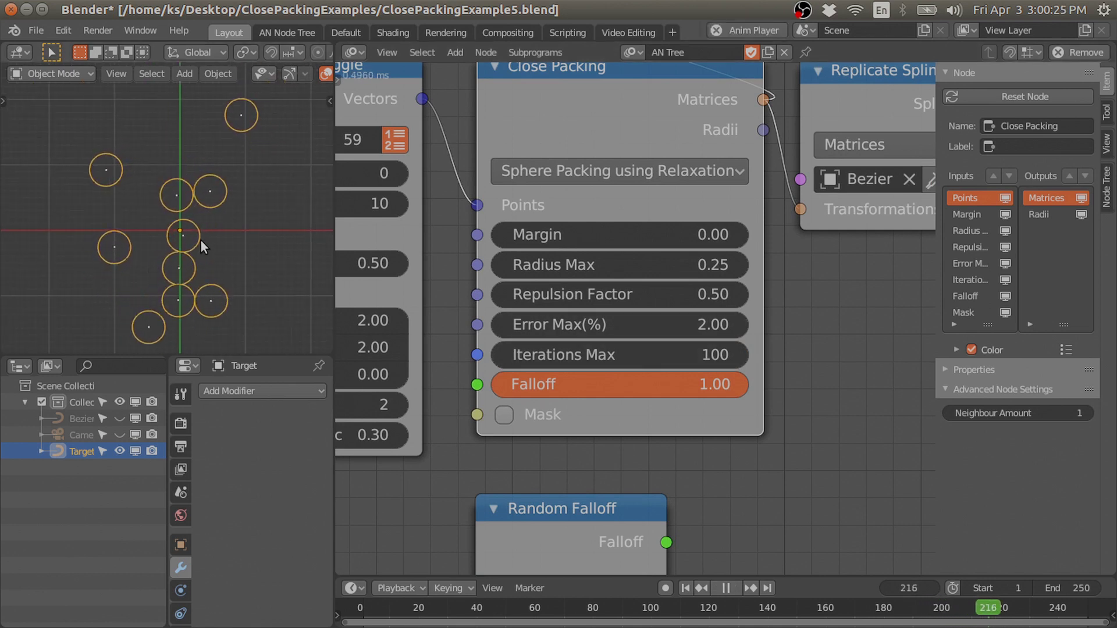
key("space")
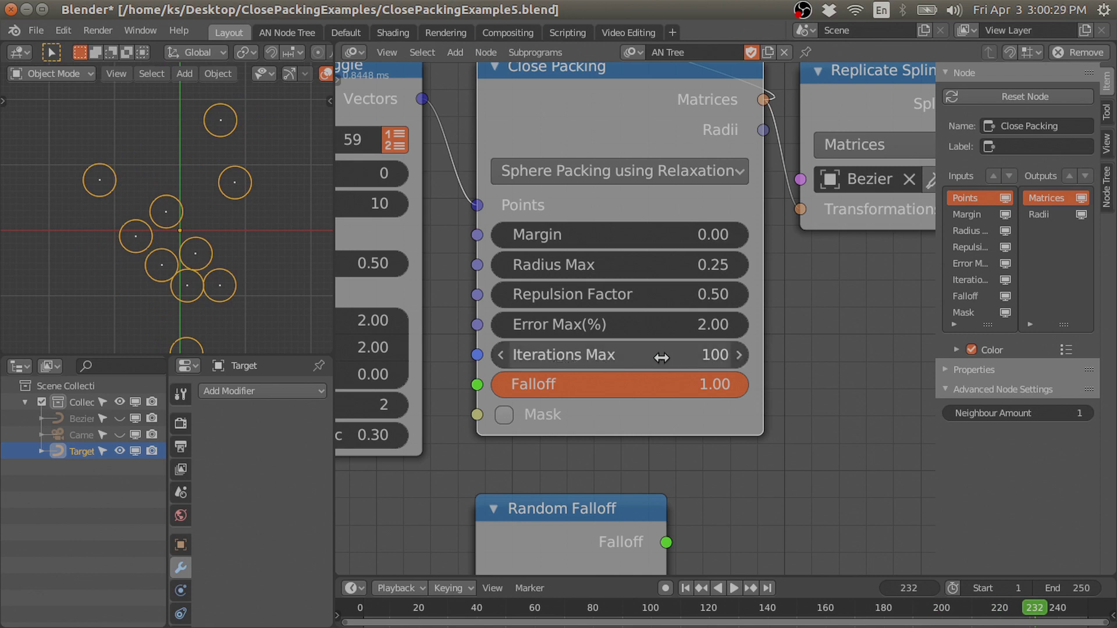
- Link the Random Falloff node's output to Close Packing's Falloff input and place the Random Falloff node just beneath Close Packing
scroll(662, 358, "down", 2)
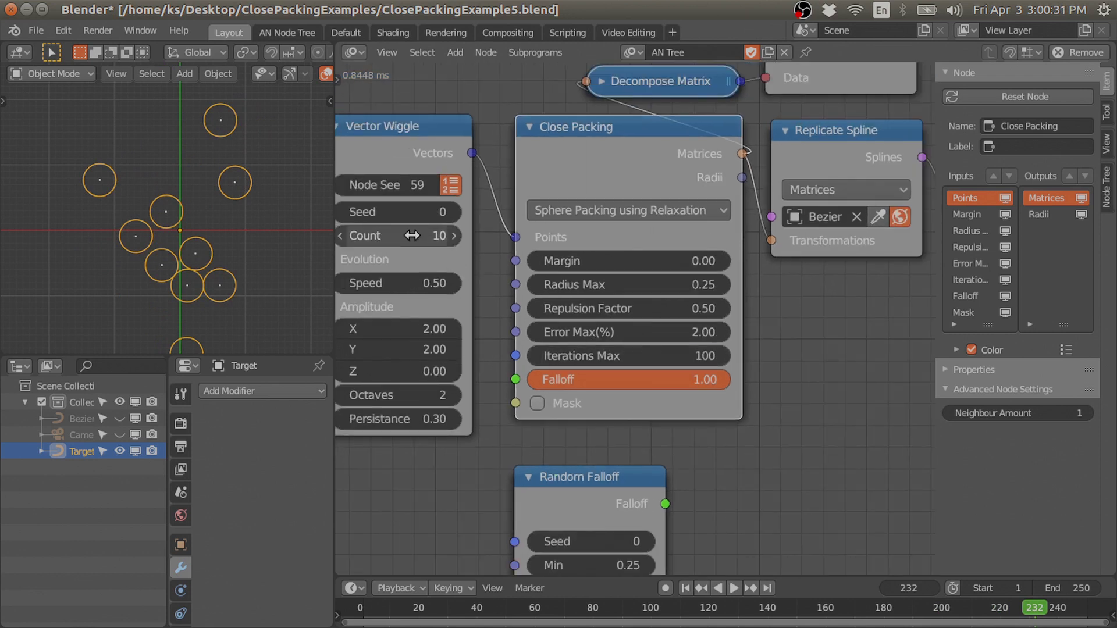
scroll(412, 235, "up", 1)
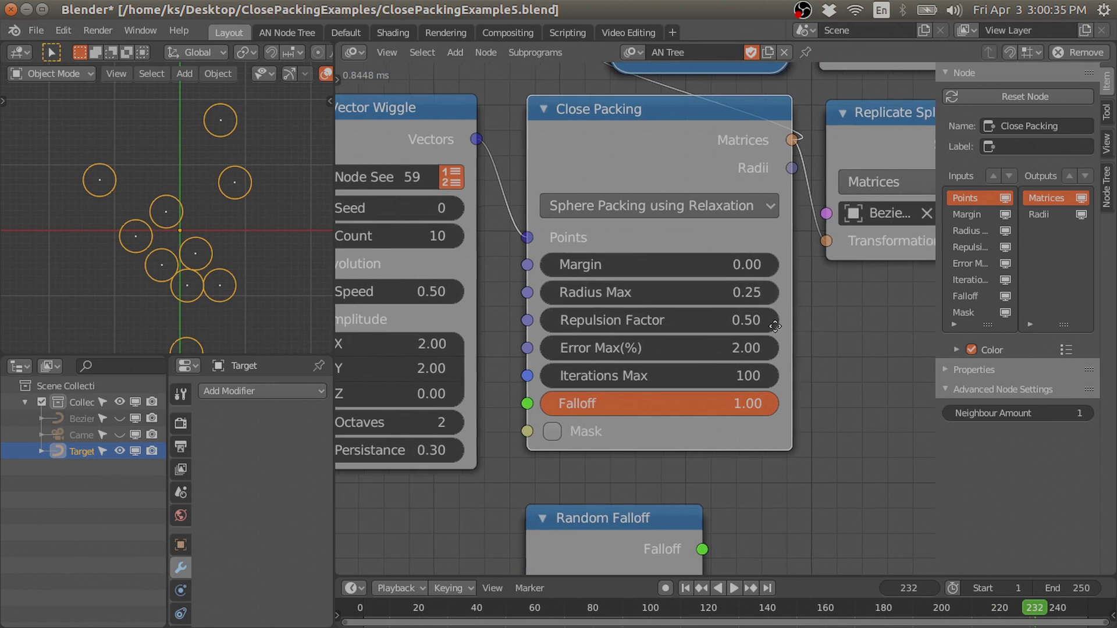
middle_click_drag(787, 330, 747, 323)
middle_click_drag(658, 473, 653, 436)
scroll(659, 501, "down", 1)
left_click_drag(660, 503, 544, 388)
left_click_drag(557, 485, 559, 450)
scroll(619, 407, "up", 1)
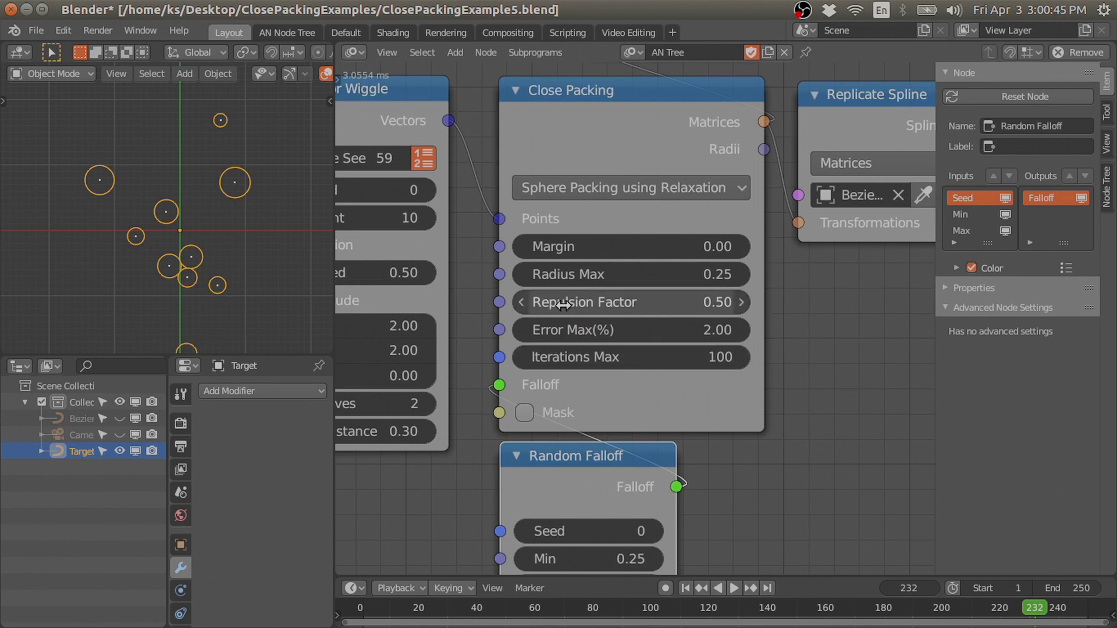
- Select the Close Packing node and set the Vector Wiggle node's Count to 50
left_click(665, 84)
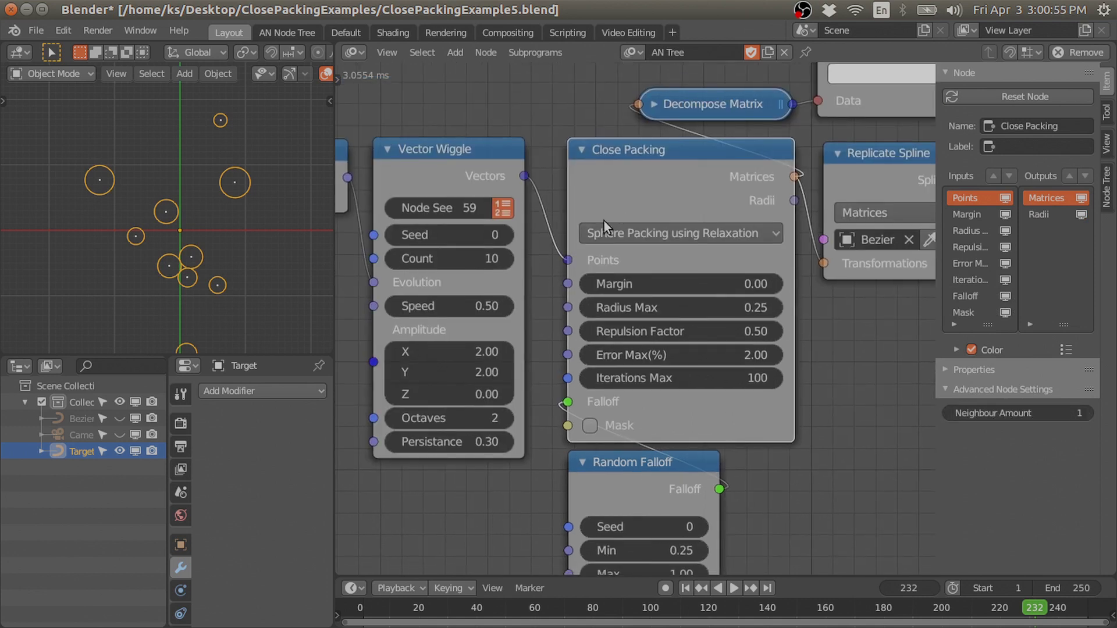
left_click(471, 260)
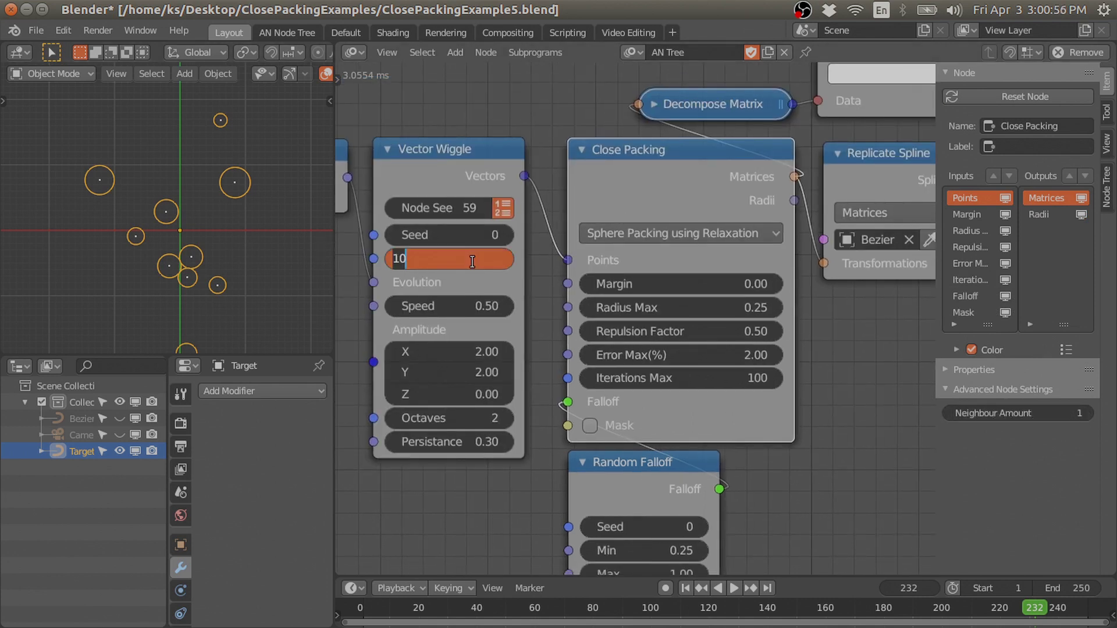
type("50")
key("Return")
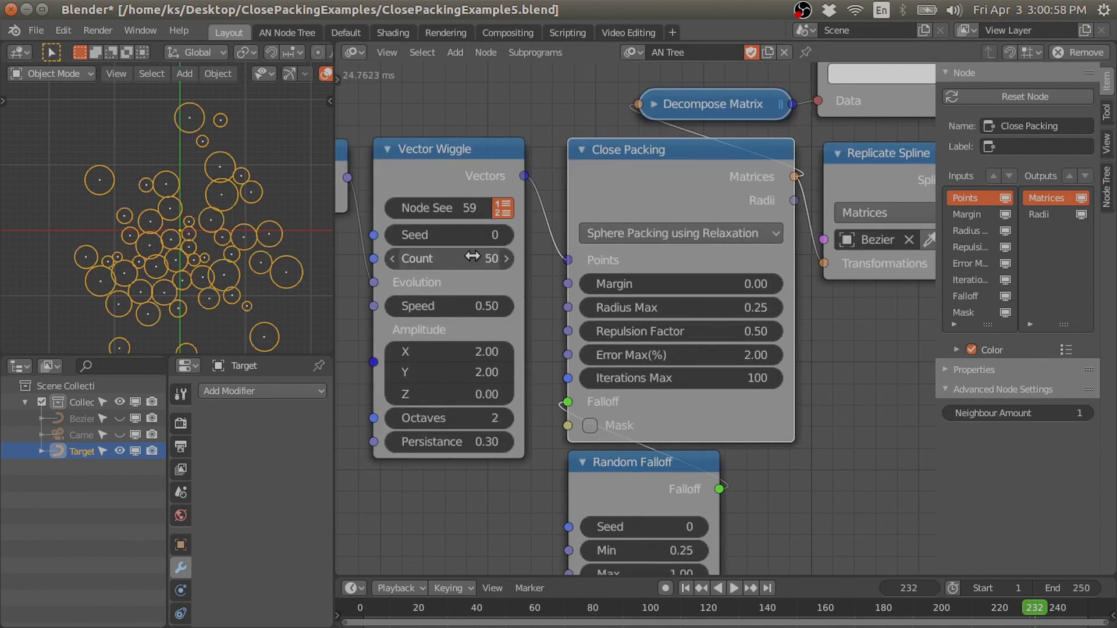
- Inspect the overlapping circles and set the Close Packing node's Repulsion Factor to 1.00
scroll(158, 228, "down", 5)
middle_click_drag(159, 228, 192, 248, "shift")
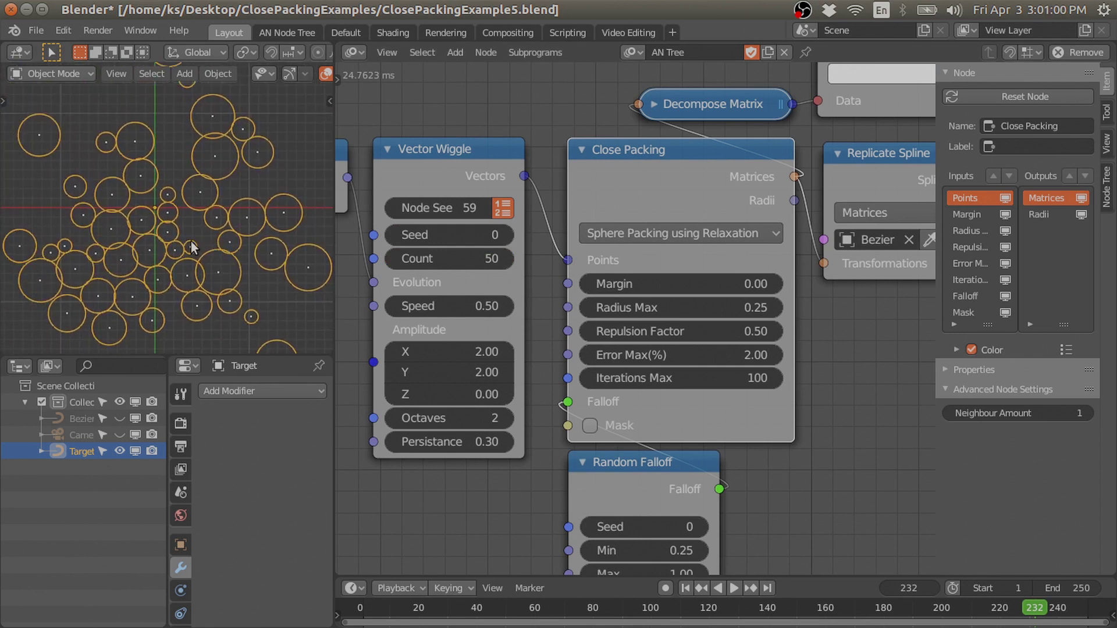
scroll(119, 235, "up", 3)
scroll(170, 228, "up", 1)
middle_click_drag(118, 235, 146, 217, "shift")
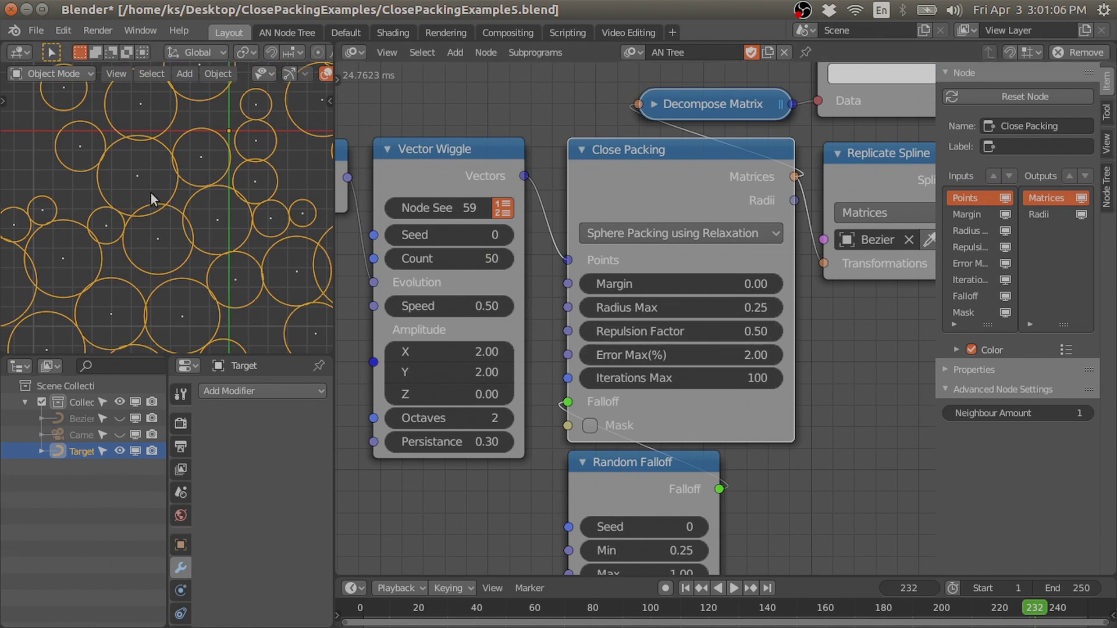
left_click_drag(683, 329, 770, 330)
- Play the animation briefly and inspect the circles up close for remaining overlaps
scroll(225, 217, "down", 5)
middle_click_drag(223, 215, 161, 238, "shift")
middle_click_drag(203, 194, 227, 175, "shift")
scroll(225, 235, "up", 1)
key("space")
key("space")
scroll(179, 243, "up", 2)
mouse_move(179, 243)
middle_mouse_down("shift")
mouse_move(191, 222)
mouse_move(166, 222)
mouse_move(208, 224)
middle_mouse_up("shift")
scroll(197, 224, "up", 2)
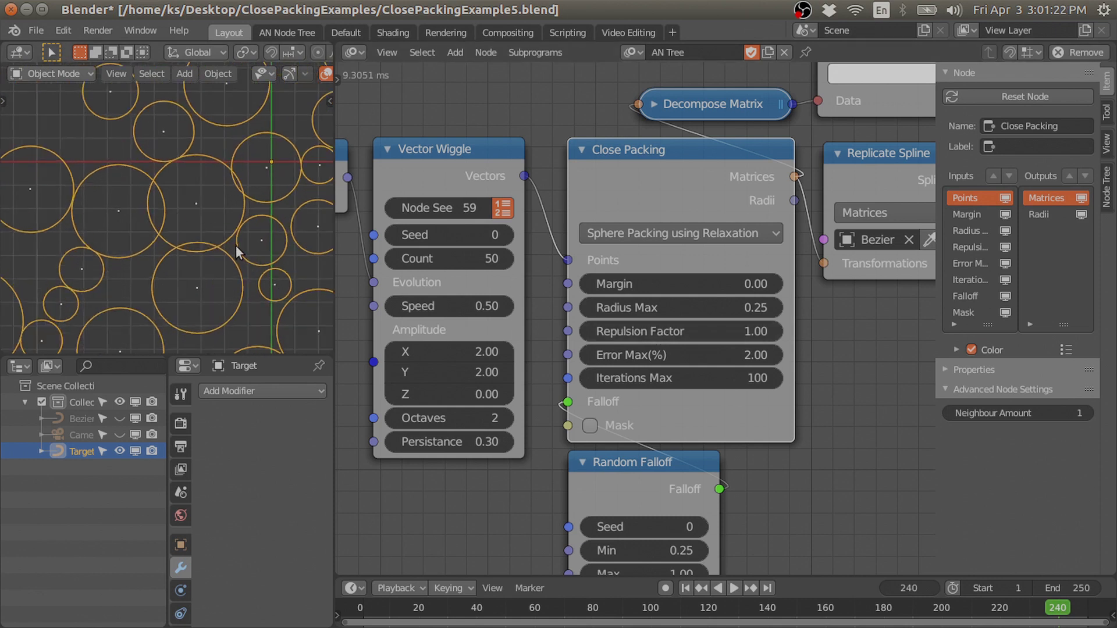
- Try an Error Max(%) of 1.00 on the Close Packing node
scroll(235, 245, "down", 2)
left_click(716, 356)
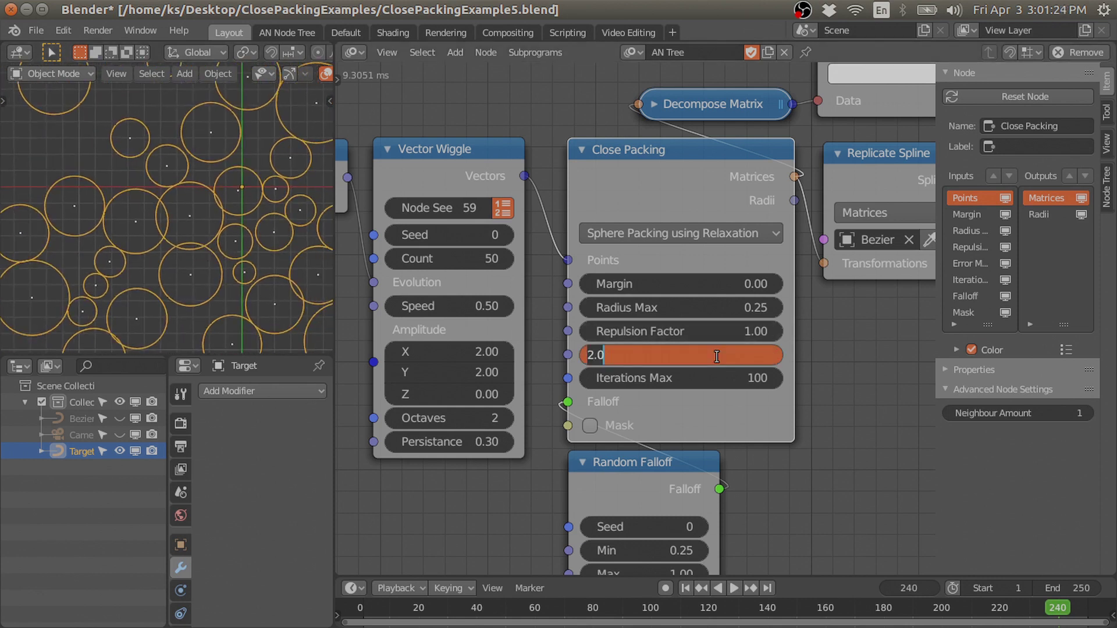
key("BackSpace")
key("BackSpace")
key("BackSpace")
type("1")
key("Return")
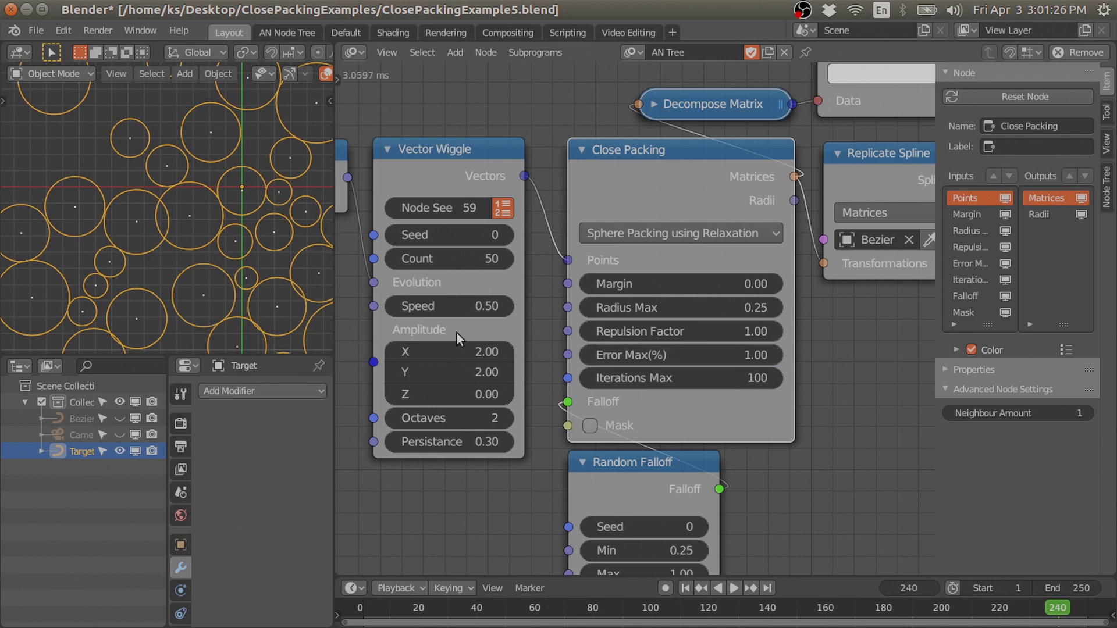
- Inspect the circle overlaps and set the Close Packing node's Error Max(%) to 2.00
scroll(262, 270, "down", 2)
middle_click_drag(217, 250, 127, 219, "shift")
scroll(249, 233, "up", 1)
middle_click_drag(249, 233, 220, 253, "shift")
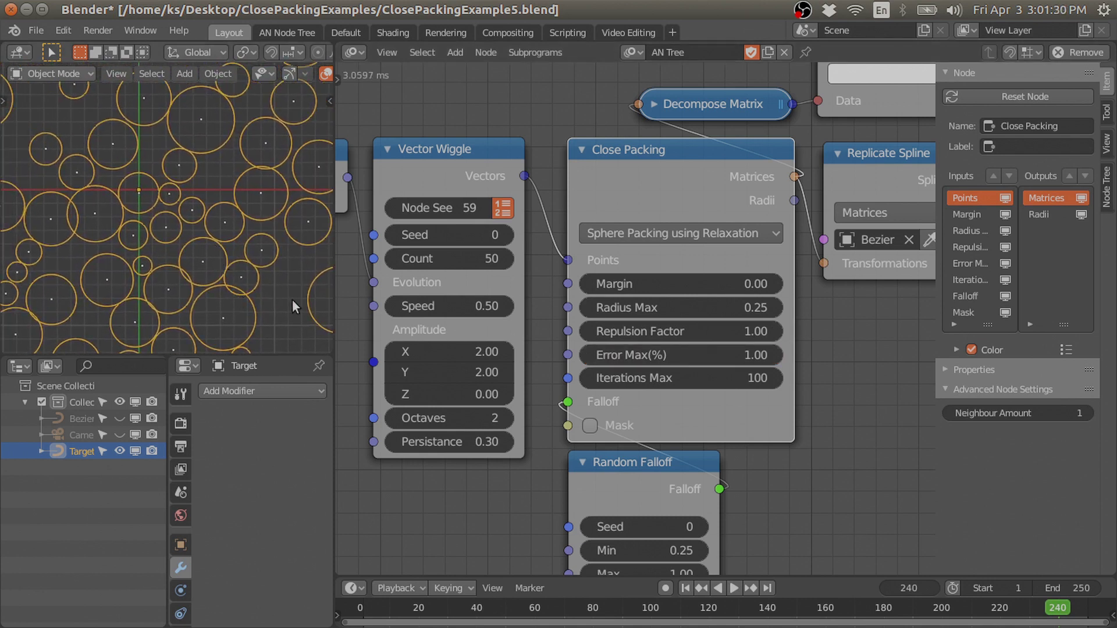
middle_click_drag(127, 251, 149, 212, "shift")
scroll(238, 256, "up", 1)
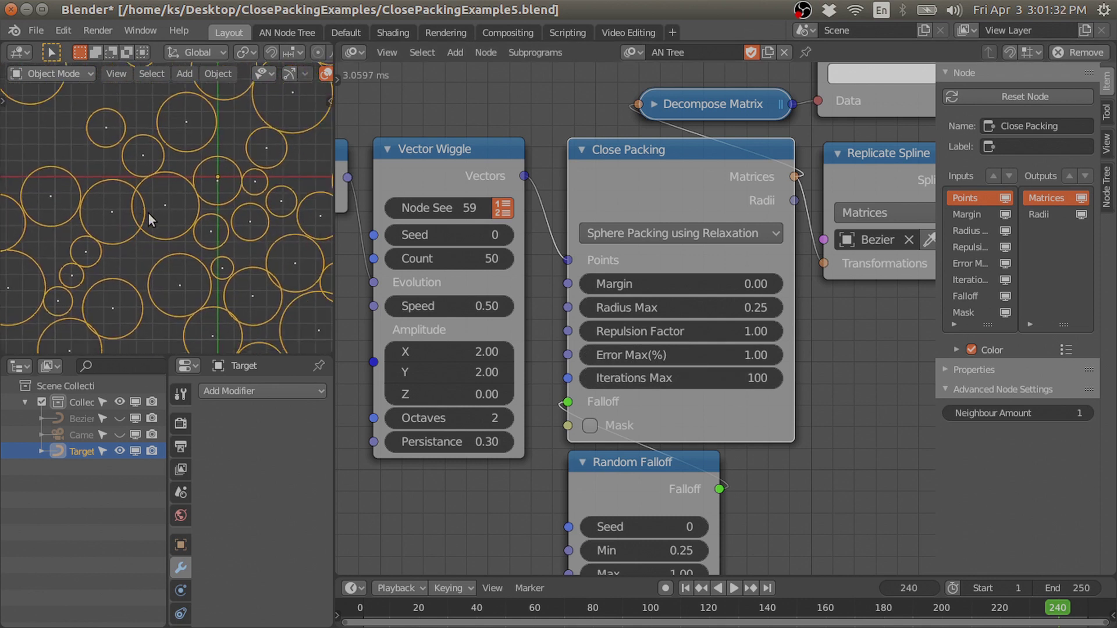
left_click(716, 352)
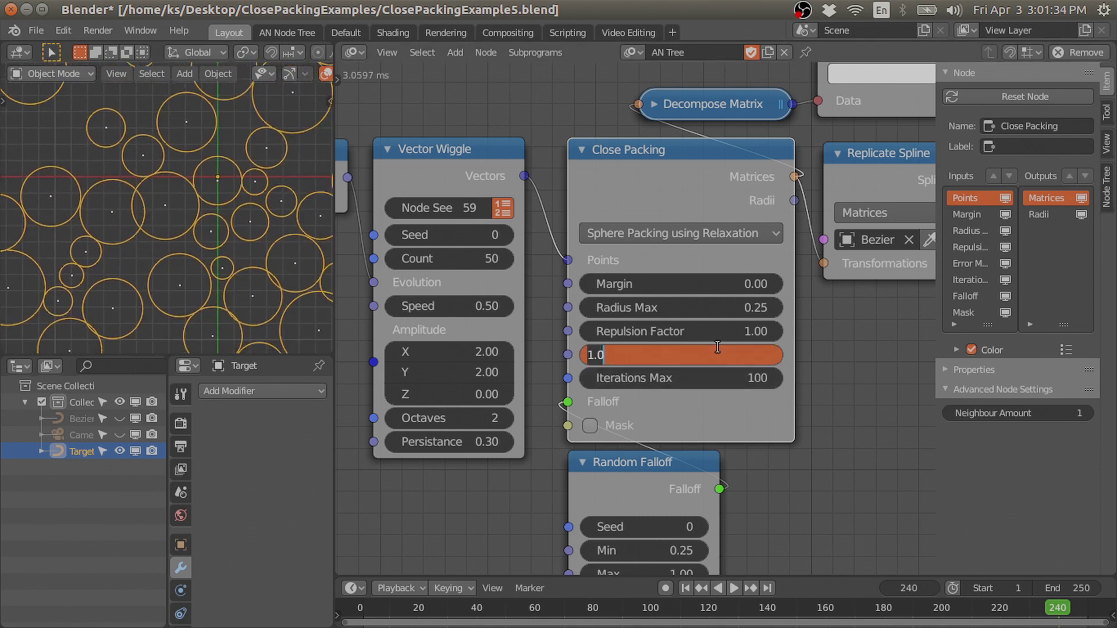
type("2")
key("Return")
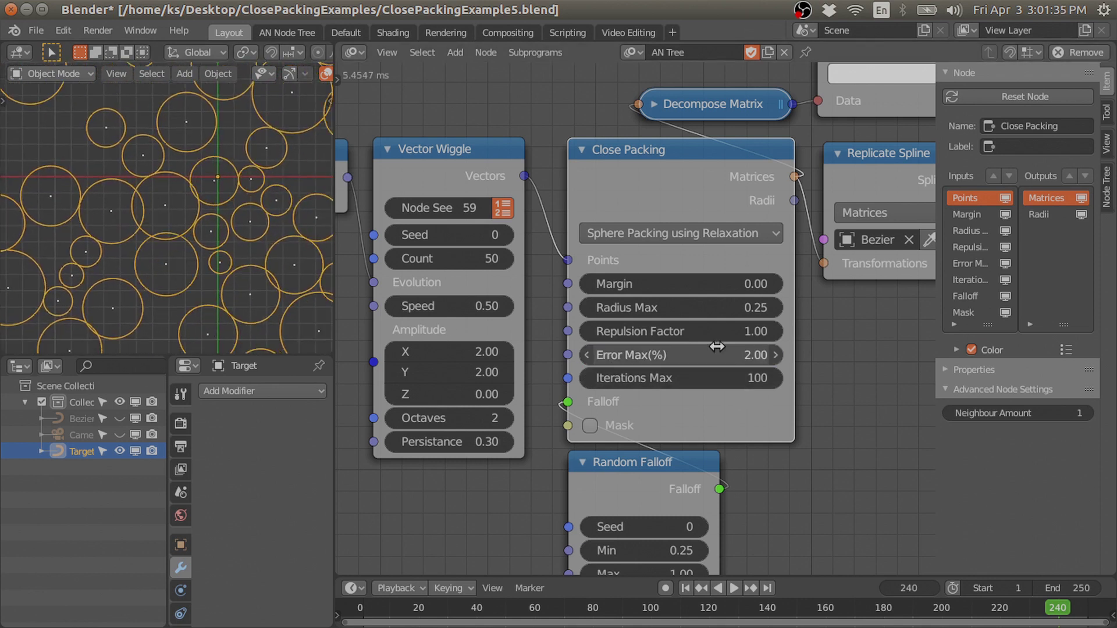
- Raise the Close Packing node's Neighbour Amount to 3 in its advanced settings
left_click(1084, 413)
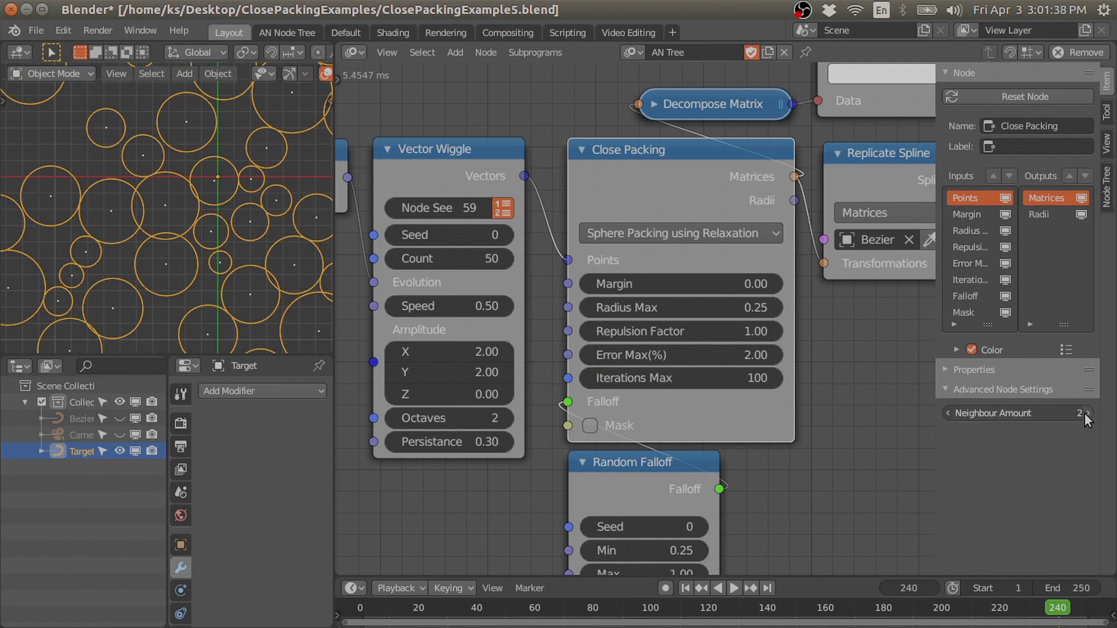
left_click(1084, 413)
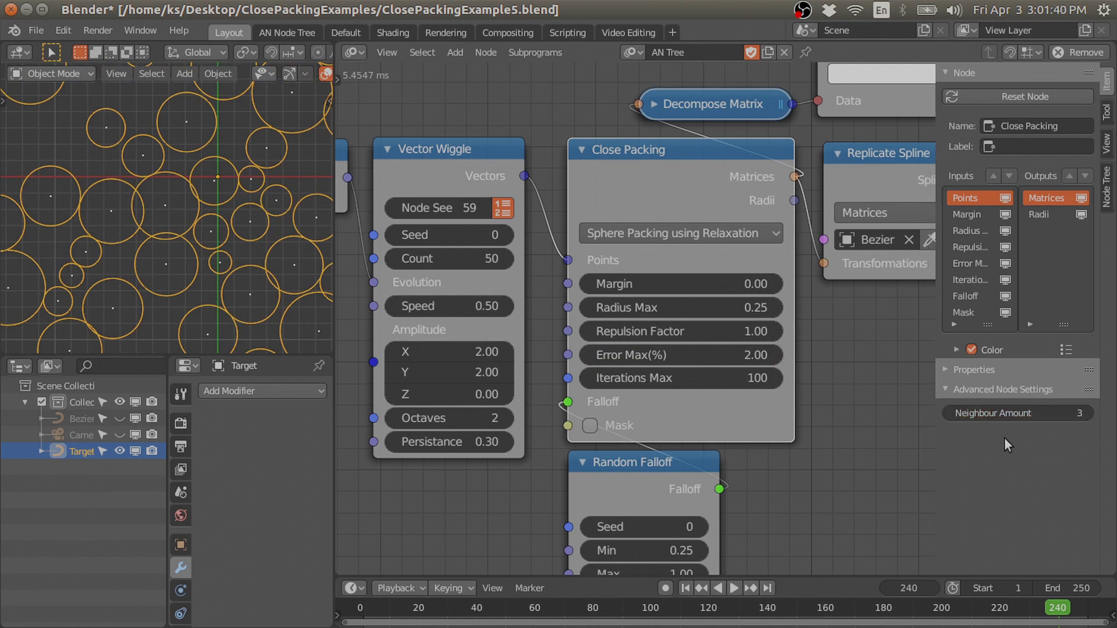
left_click(651, 522)
left_click(810, 523)
- Examine the whole cluster of packed circles in the 3D viewport, both overall and up close
scroll(247, 264, "down", 3)
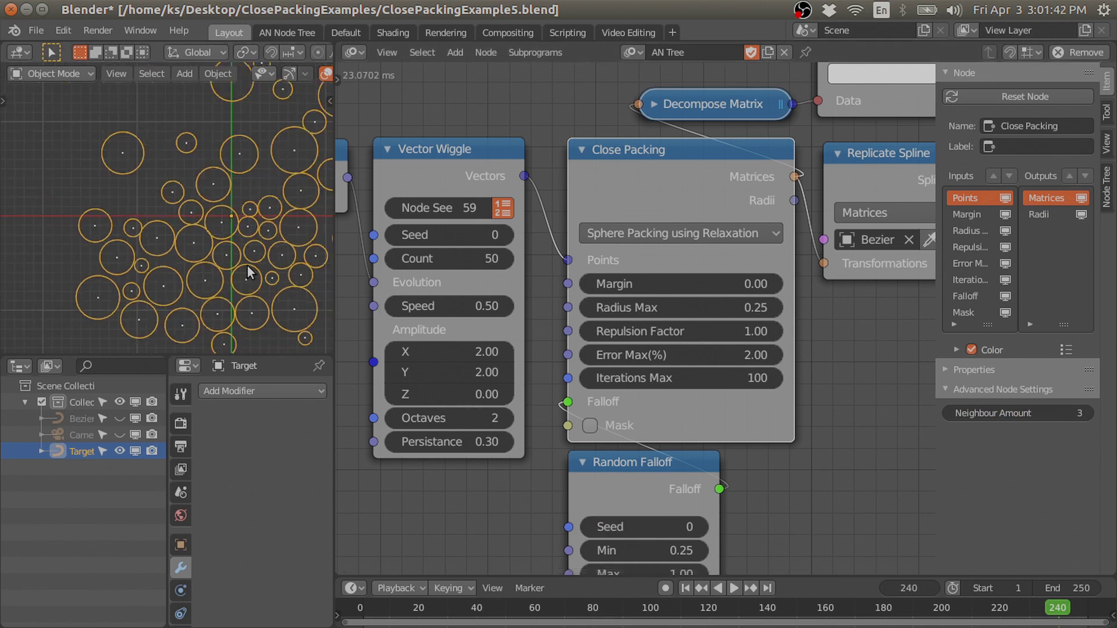
middle_click_drag(246, 264, 168, 253, "shift")
scroll(168, 253, "down", 3)
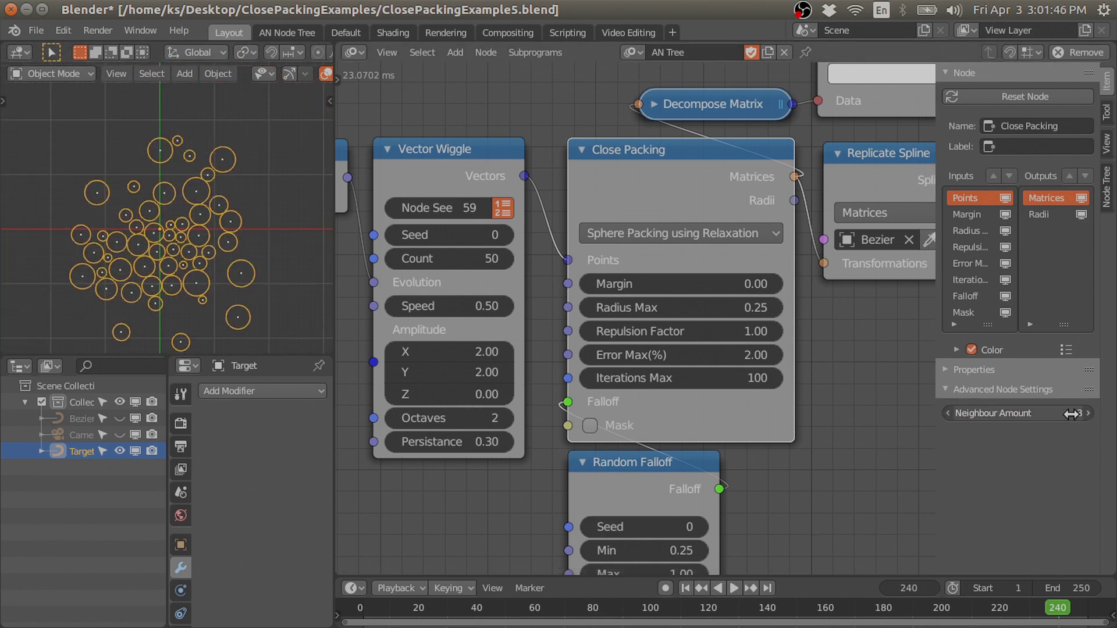
scroll(251, 256, "up", 3)
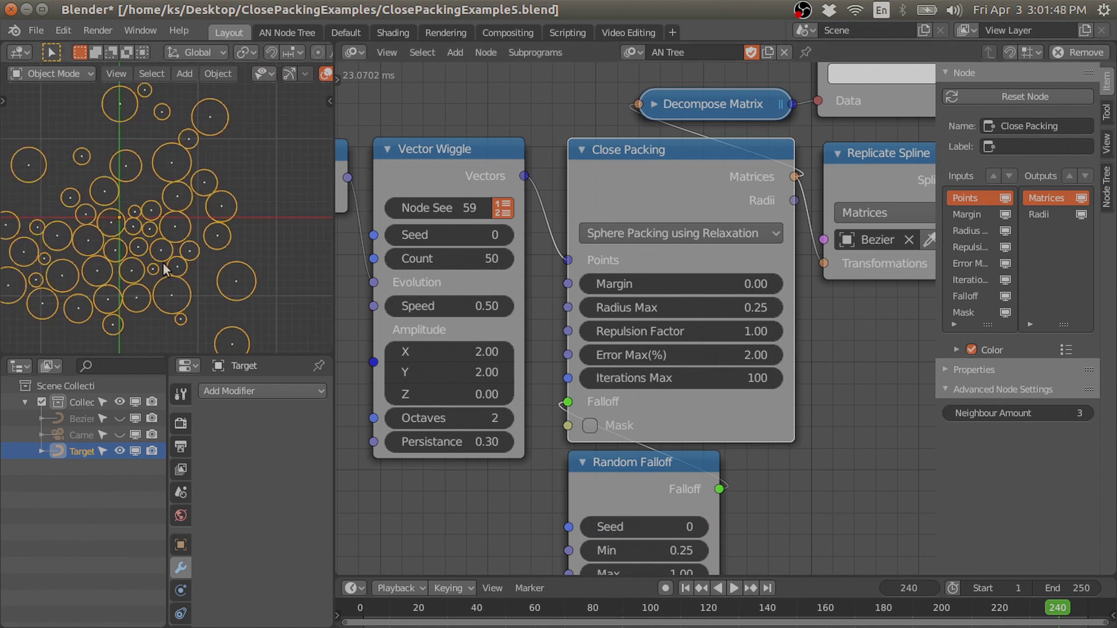
scroll(145, 270, "down", 2)
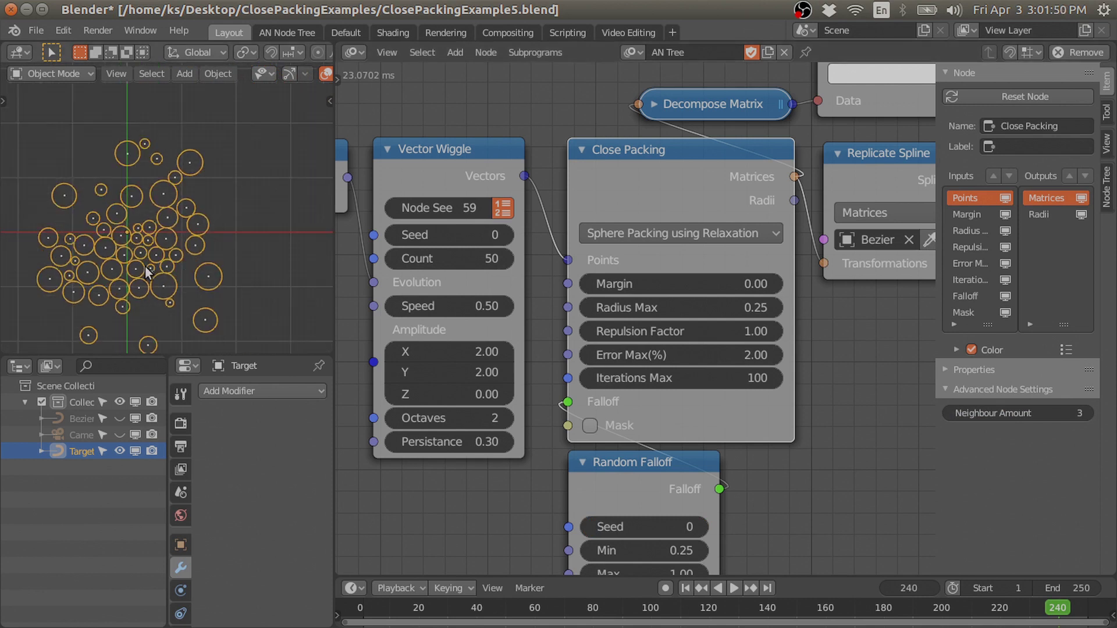
middle_click_drag(192, 261, 272, 260, "shift")
scroll(272, 260, "up", 1)
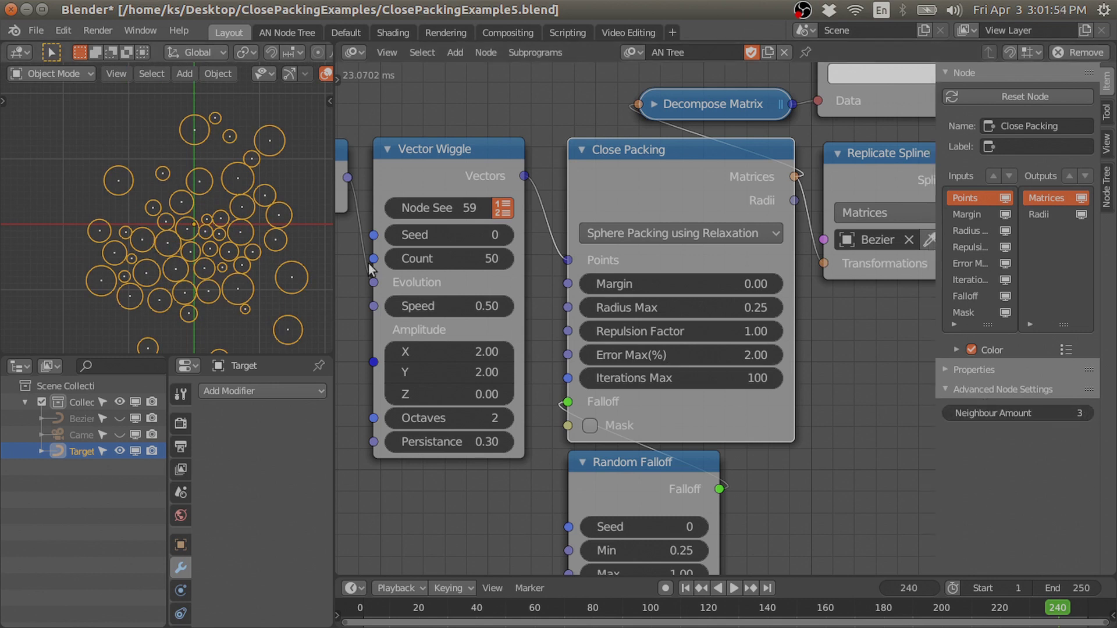
- Hide the node editor's sidebar, fit the whole node tree in view, and nudge the Time Info node away from Vector Wiggle
middle_click_drag(262, 250, 231, 232, "shift")
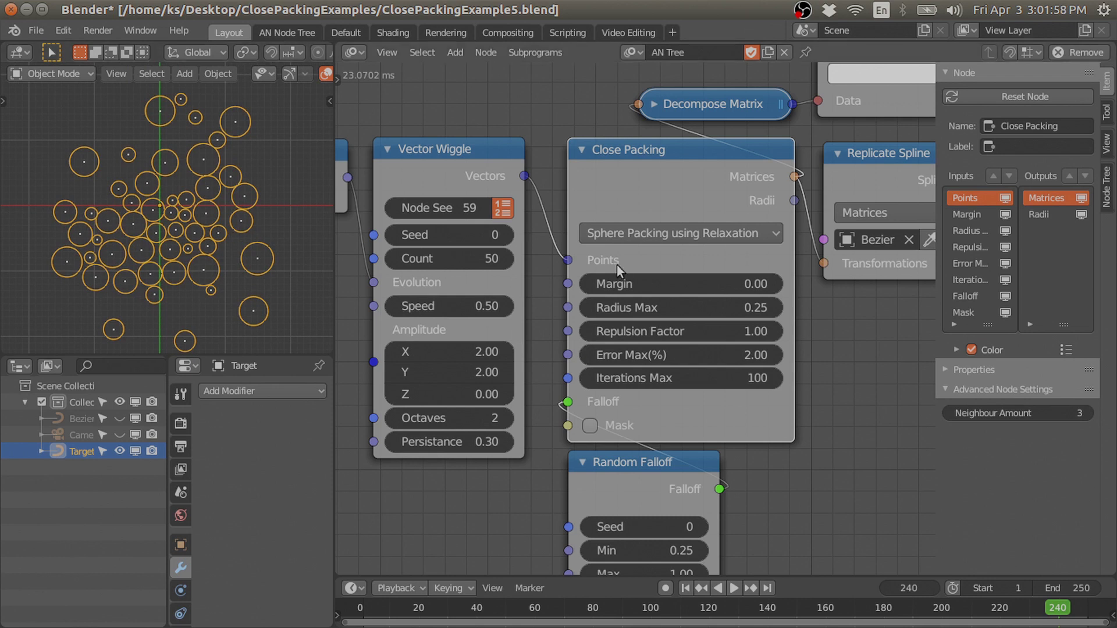
scroll(720, 285, "down", 1)
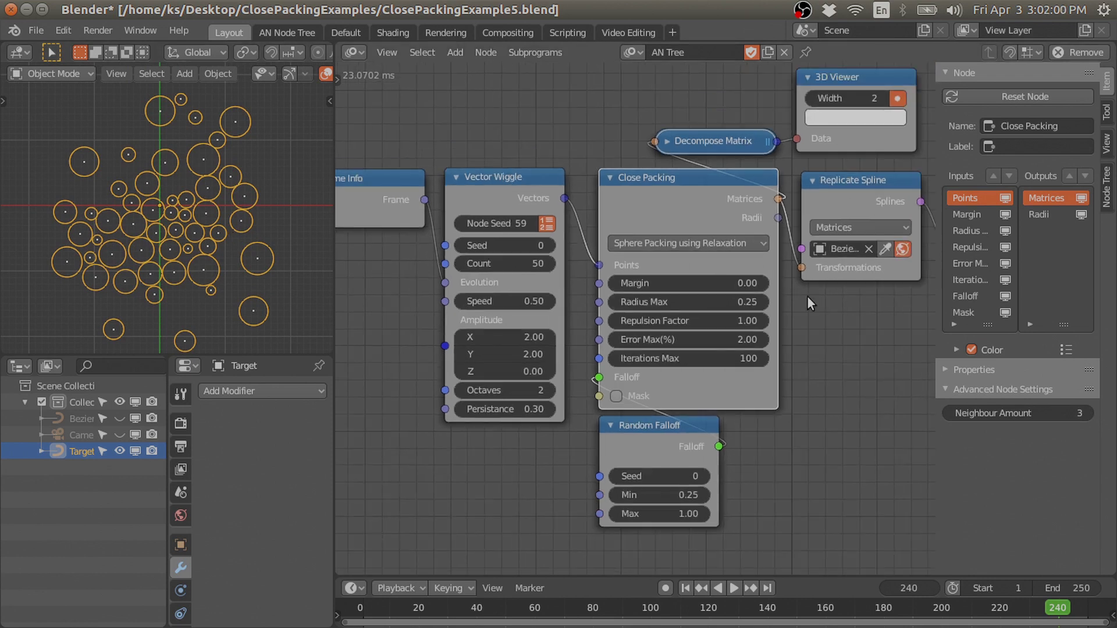
left_click_drag(934, 278, 996, 287)
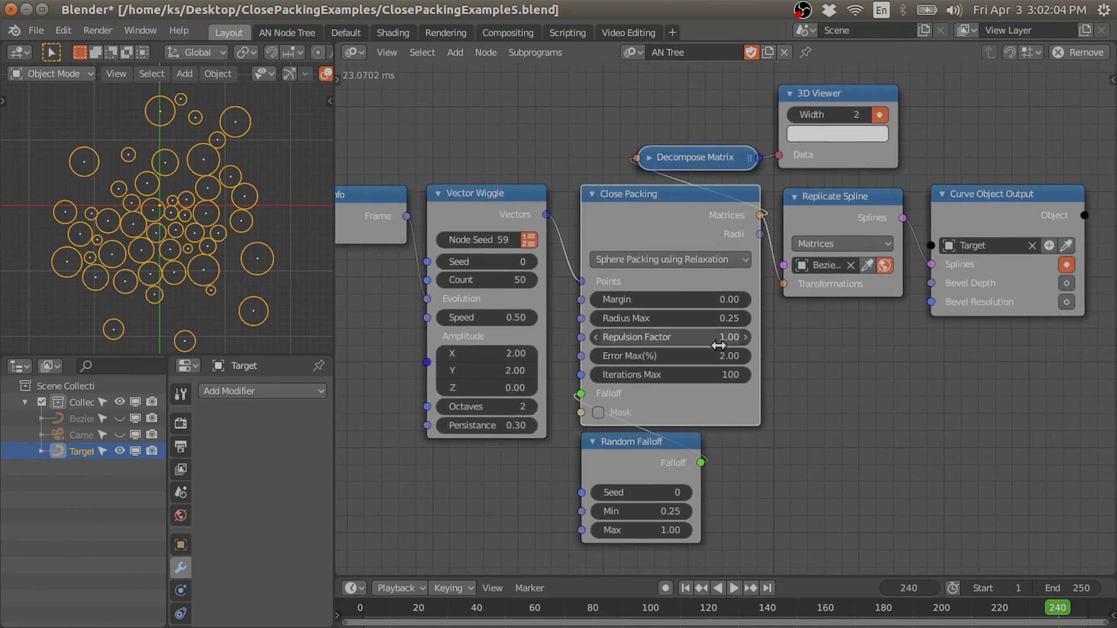
key("Home")
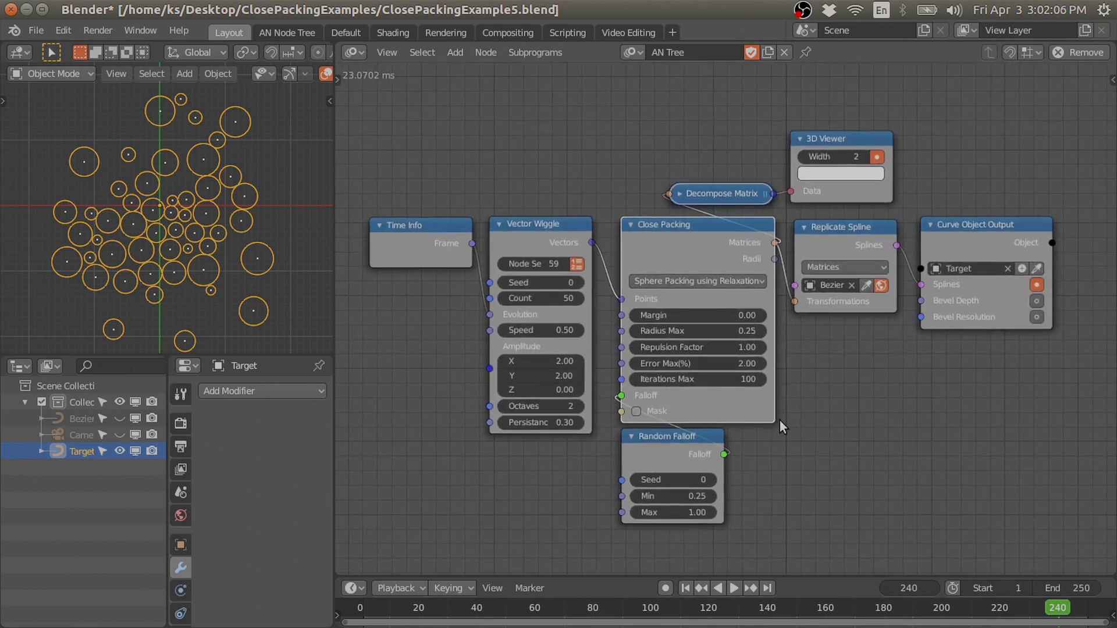
middle_click_drag(795, 409, 802, 419)
left_click_drag(454, 233, 441, 232)
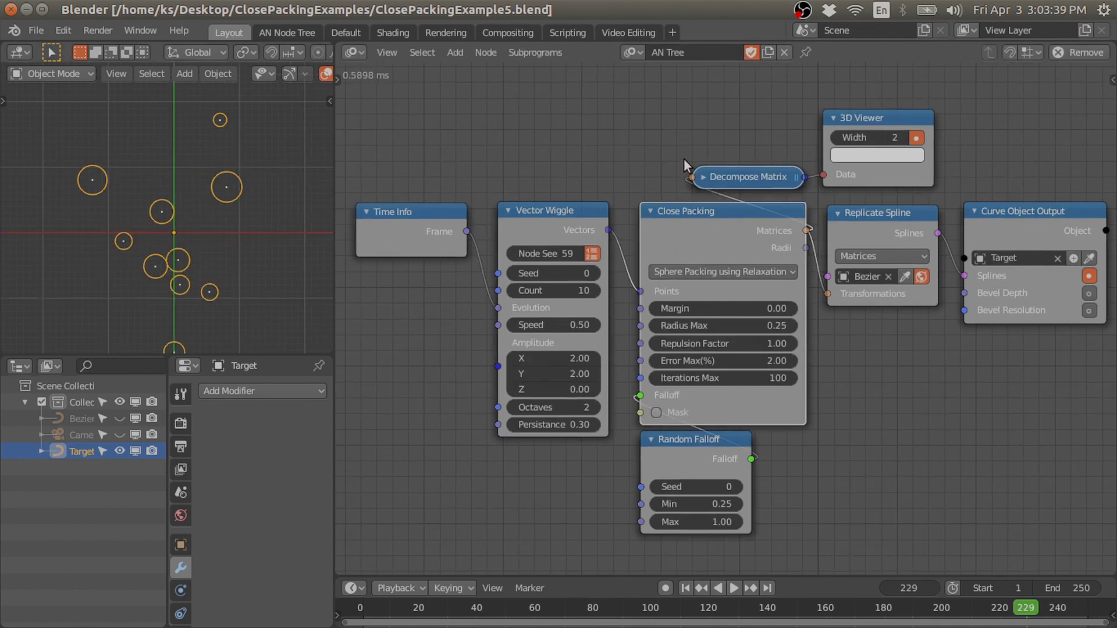
- Open the file Relax_Method_Node_emojis1.blend from the CirclePacking/tests6 folder
left_click(30, 33)
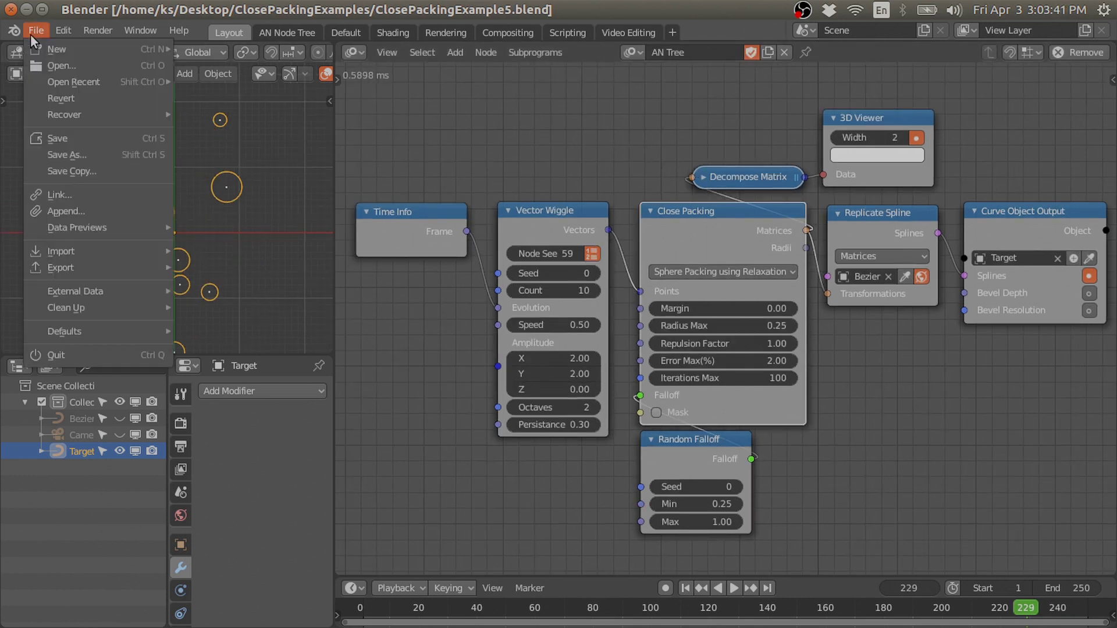
mouse_move(68, 79)
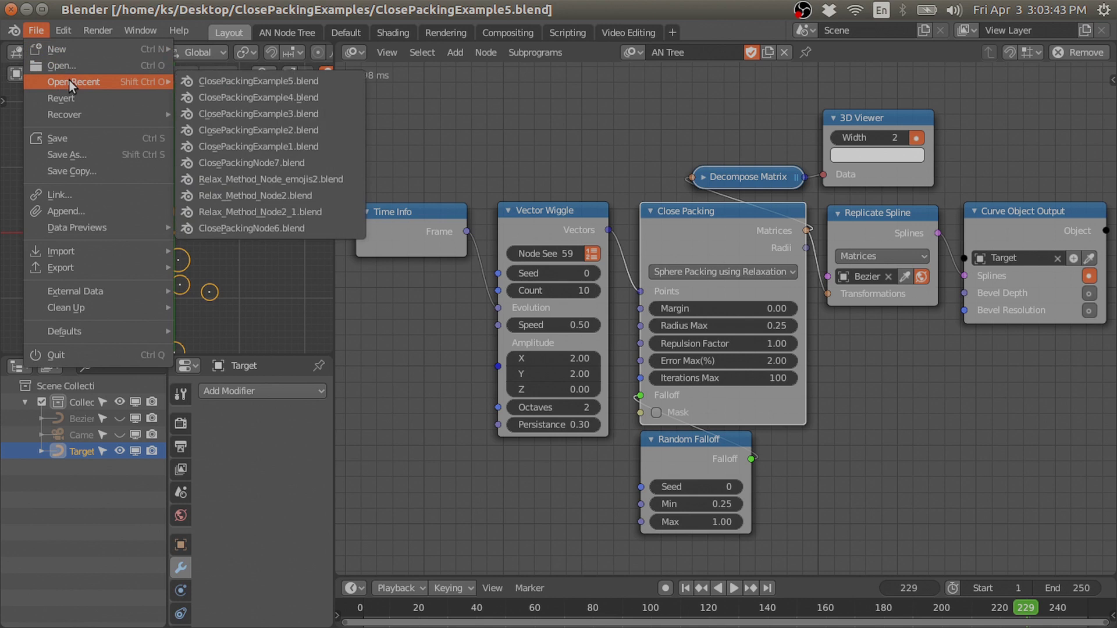
left_click(57, 67)
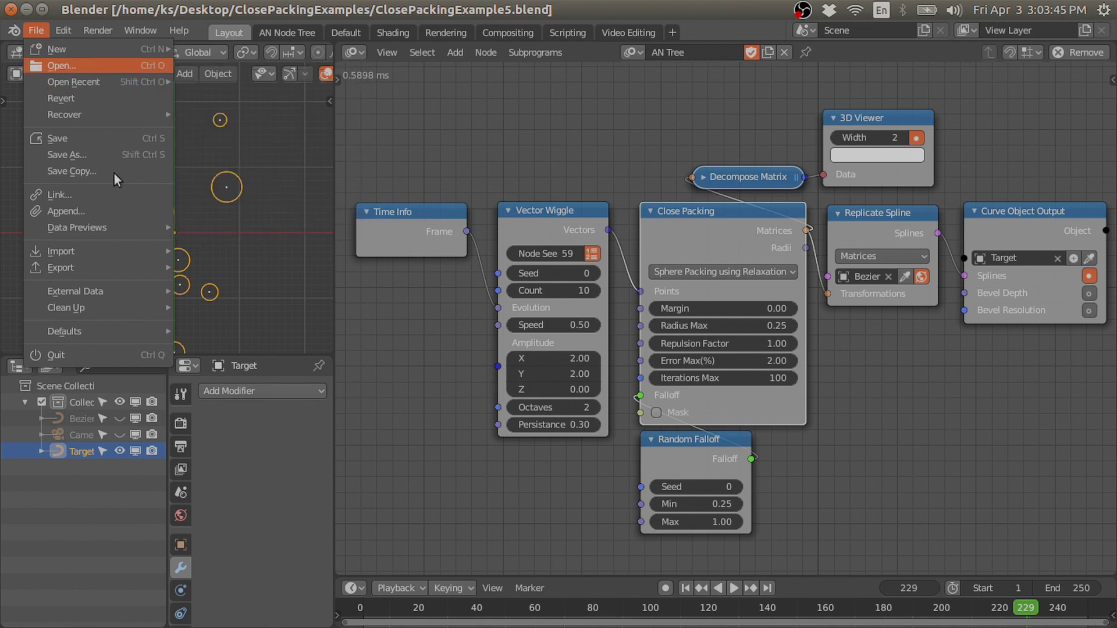
scroll(244, 544, "down", 2)
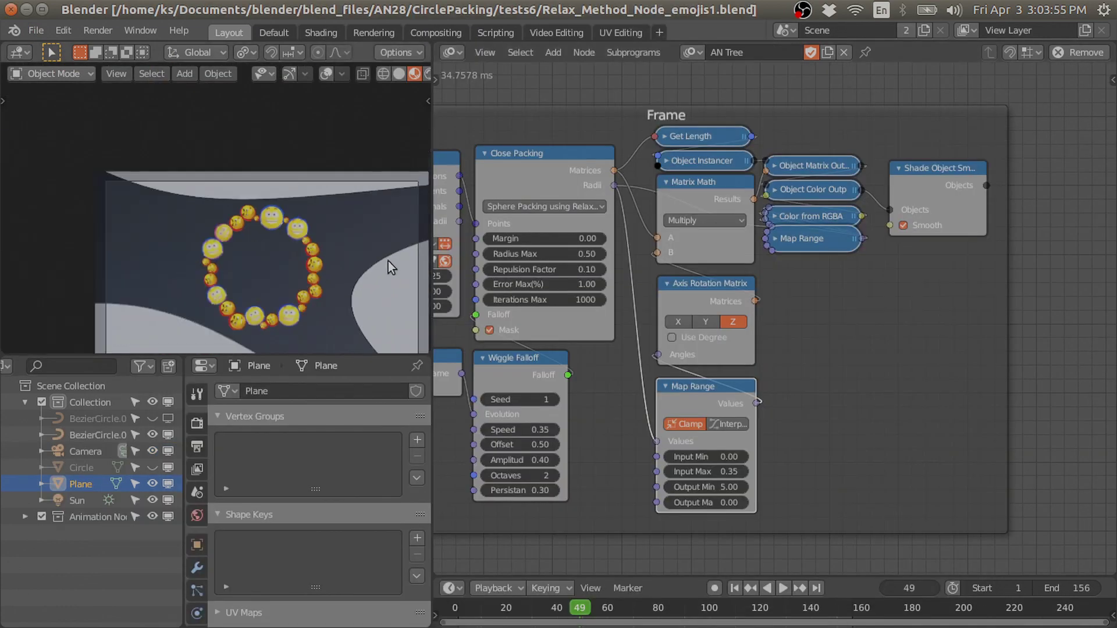
- Examine the packed emoji ring up close and the node tree from Evaluate Spline through Close Packing
scroll(317, 256, "up", 3)
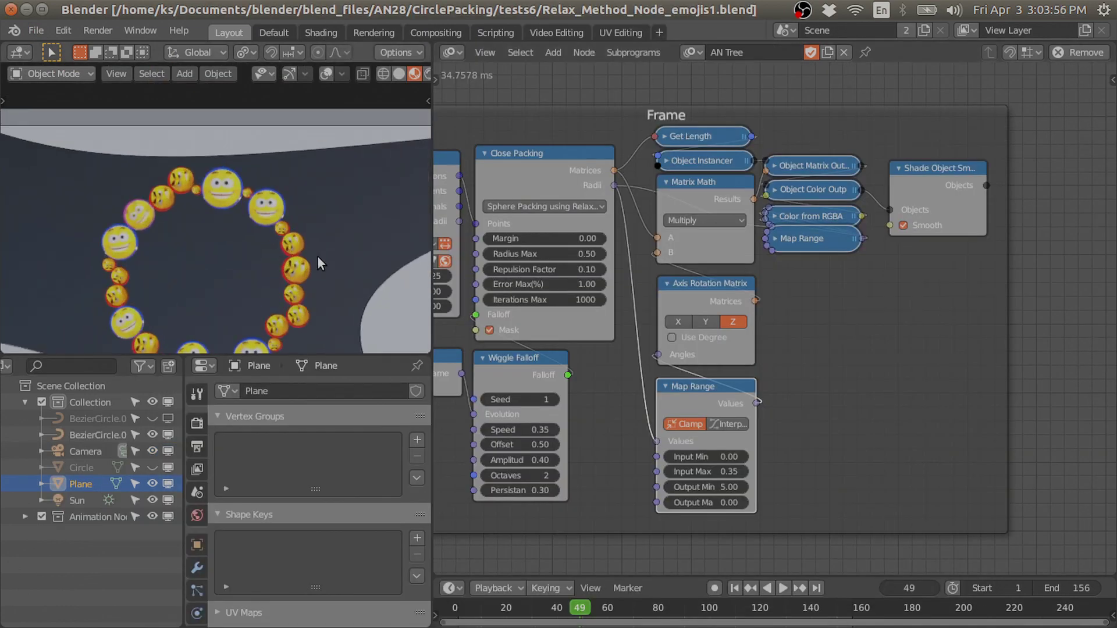
middle_click_drag(316, 256, 295, 177, "shift")
scroll(286, 200, "up", 3)
scroll(303, 221, "down", 2)
scroll(335, 251, "up", 5)
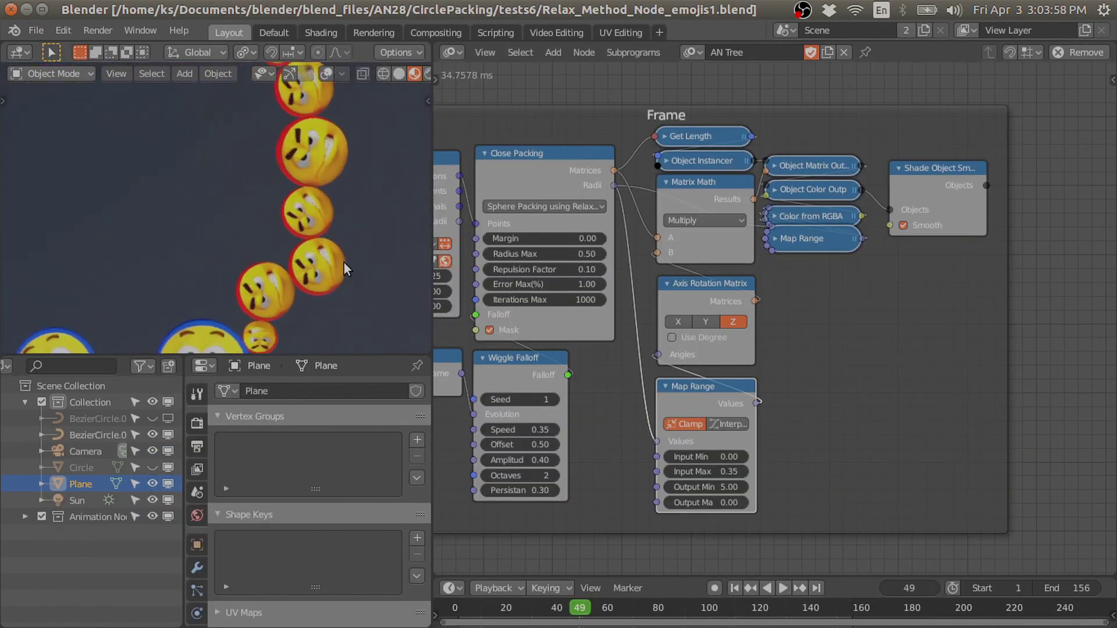
scroll(573, 214, "down", 5)
middle_click_drag(535, 202, 760, 262)
scroll(664, 236, "up", 4)
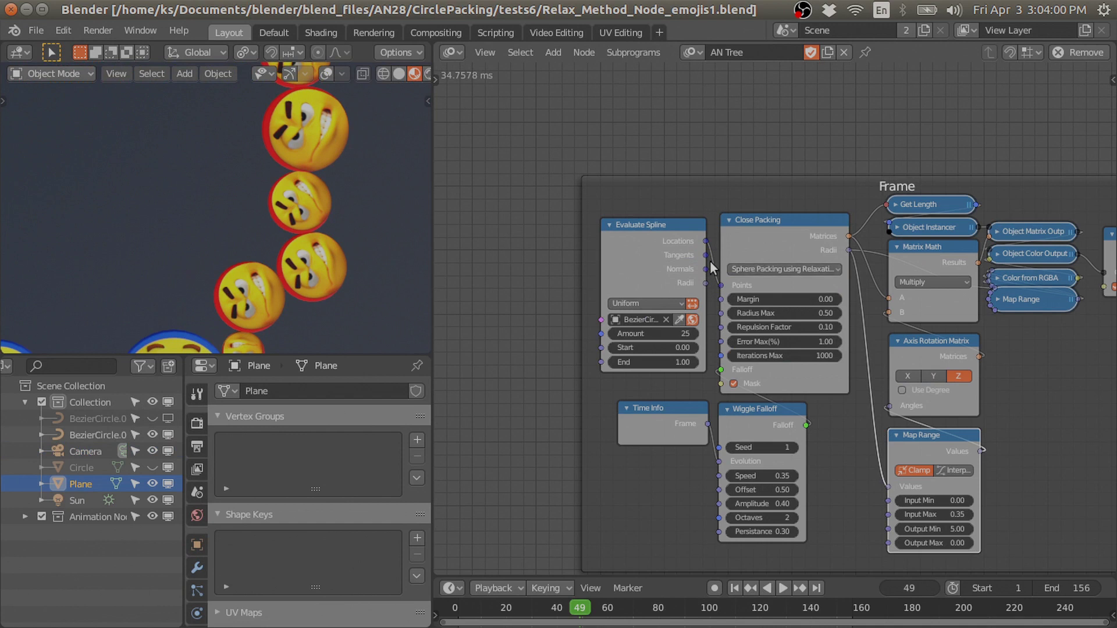
scroll(210, 214, "down", 5)
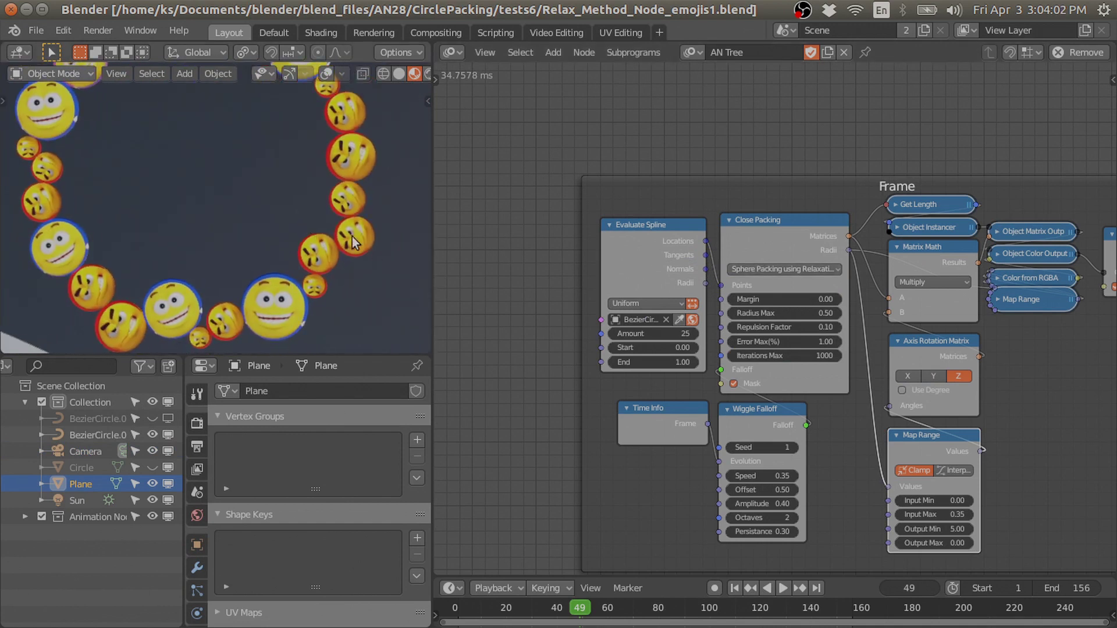
- Select the Evaluate Spline node and shift it slightly away from the Close Packing node
left_click_drag(682, 254, 672, 245)
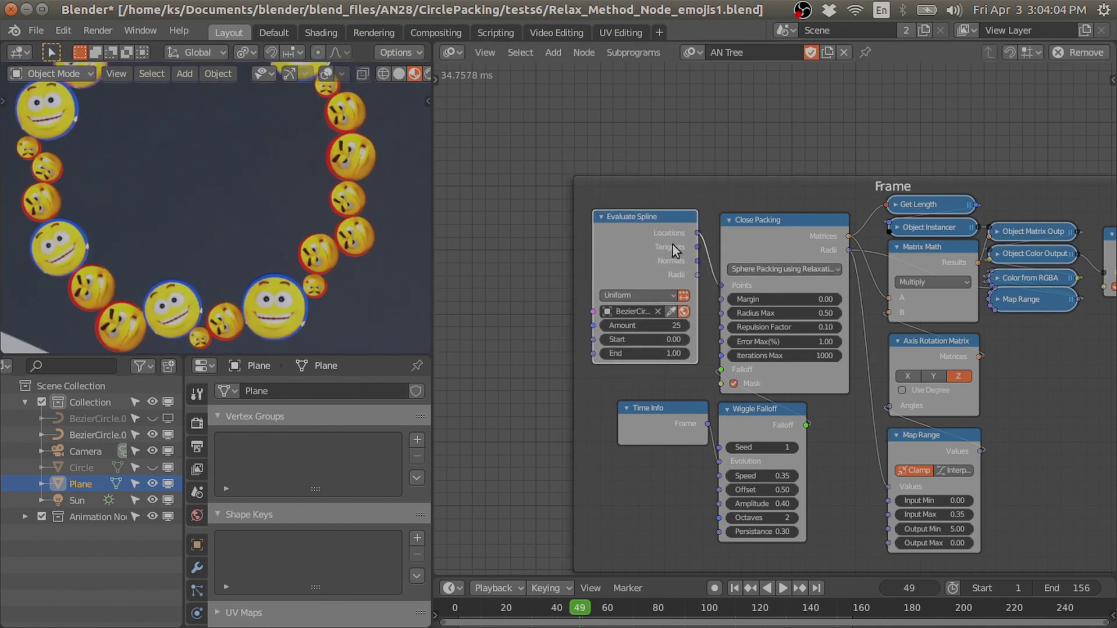
middle_click_drag(654, 225, 560, 206)
left_click_drag(560, 206, 557, 215)
scroll(714, 288, "up", 2)
middle_click_drag(713, 287, 679, 261)
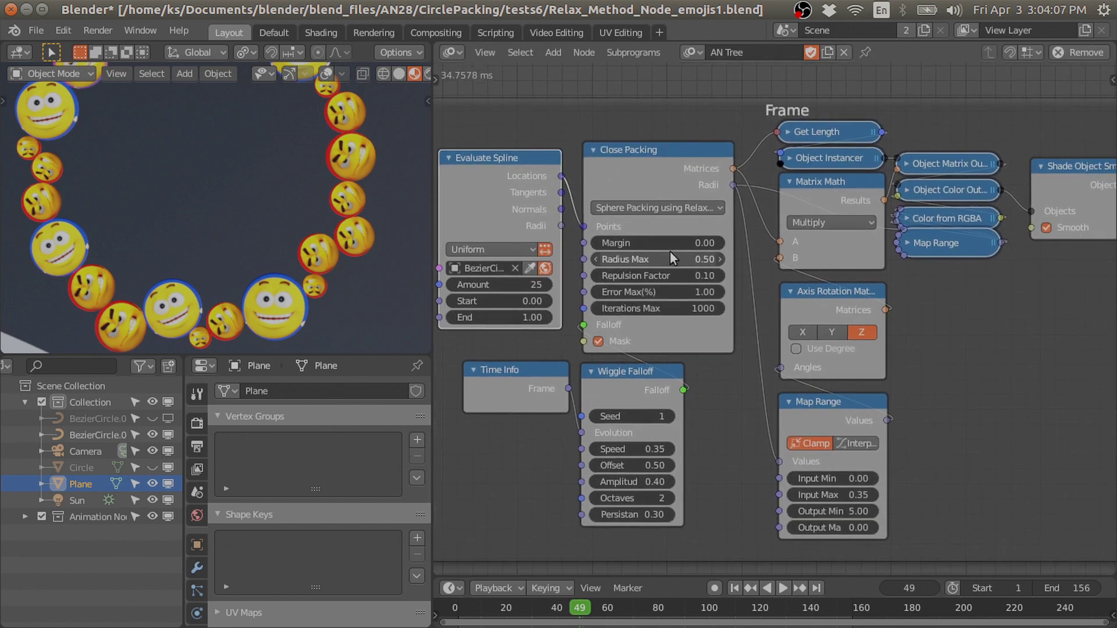
- Select the Close Packing node and choose Sphere Packing using Relaxation as its mode
left_click(657, 177)
left_click(698, 208)
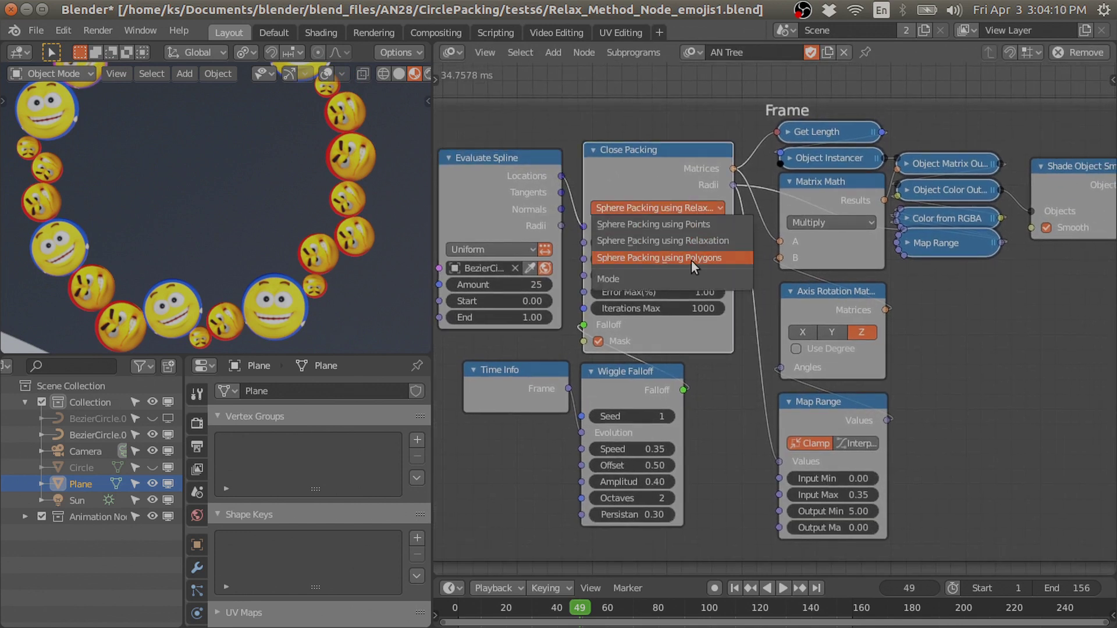
left_click(718, 242)
scroll(736, 160, "down", 3)
left_click_drag(712, 175, 757, 163)
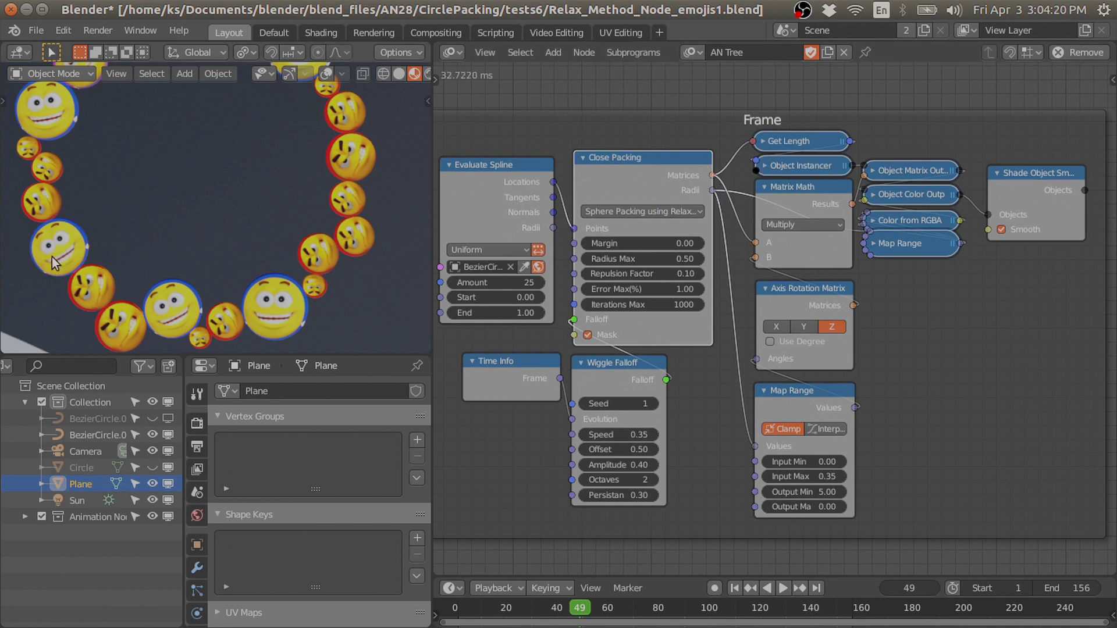
- Inspect the full emoji ring in a maximized 3D viewport, and restore the Layout workspace arrangement
scroll(93, 250, "down", 2)
middle_click_drag(185, 248, 239, 261, "shift")
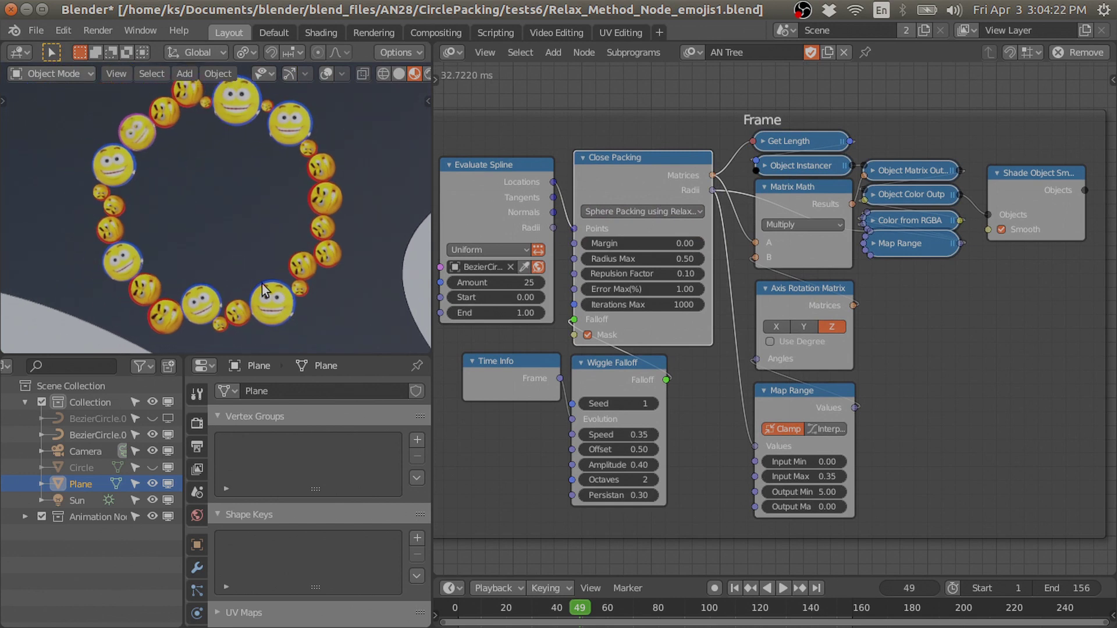
key("ctrl+space")
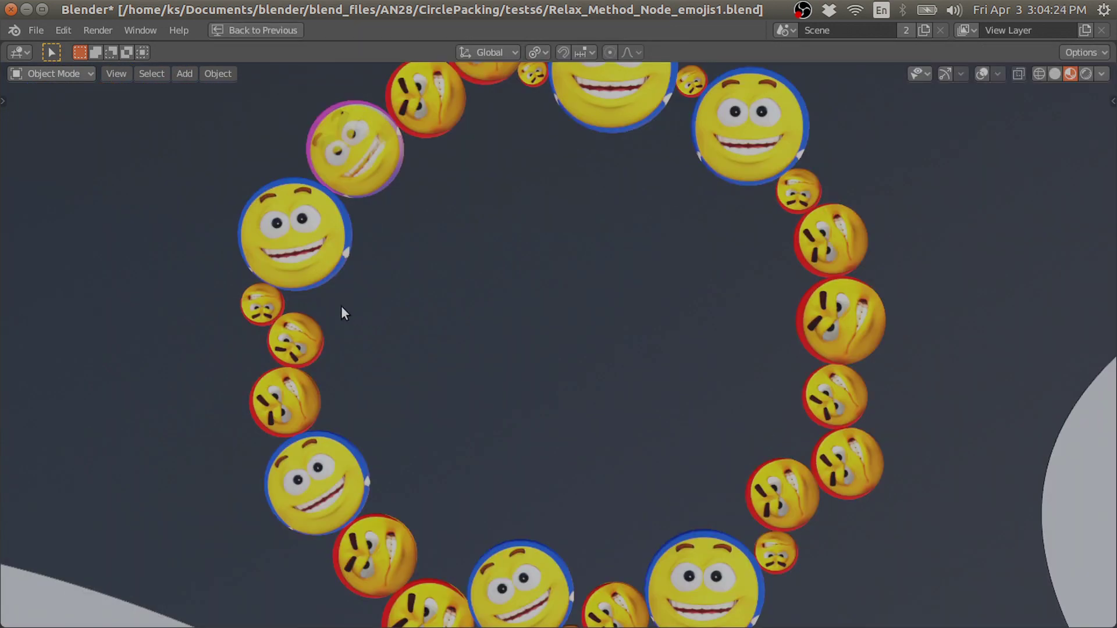
key("ctrl+space")
scroll(176, 223, "down", 2)
middle_click_drag(177, 222, 277, 226)
scroll(278, 226, "up", 2)
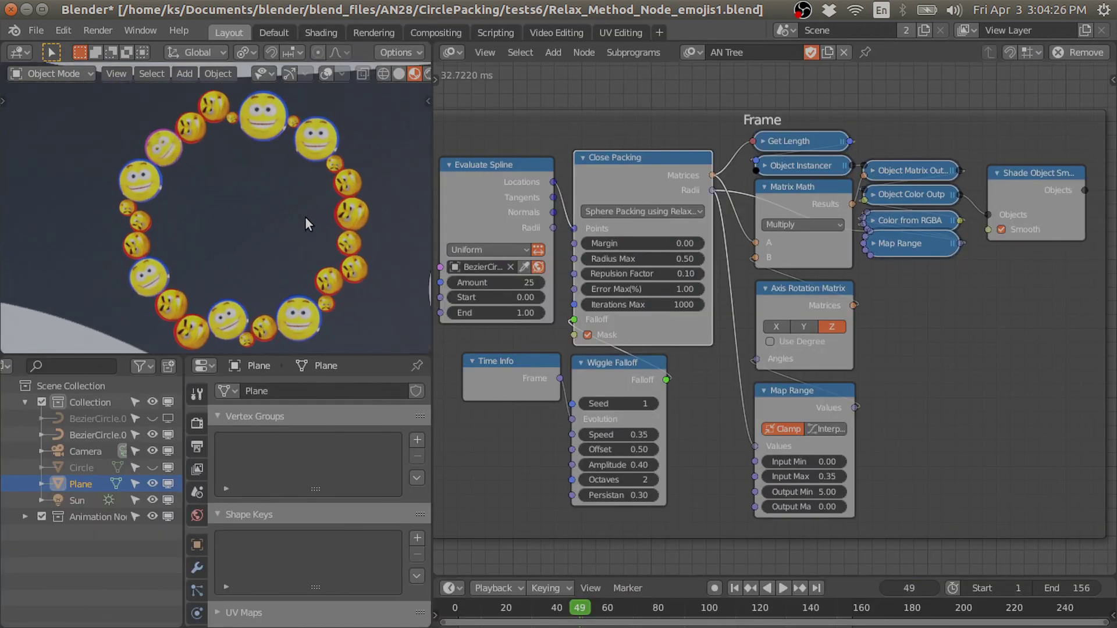
- Play the animation and watch the emoji ring in a maximized 3D viewport, restoring the split layout at the end
key("space")
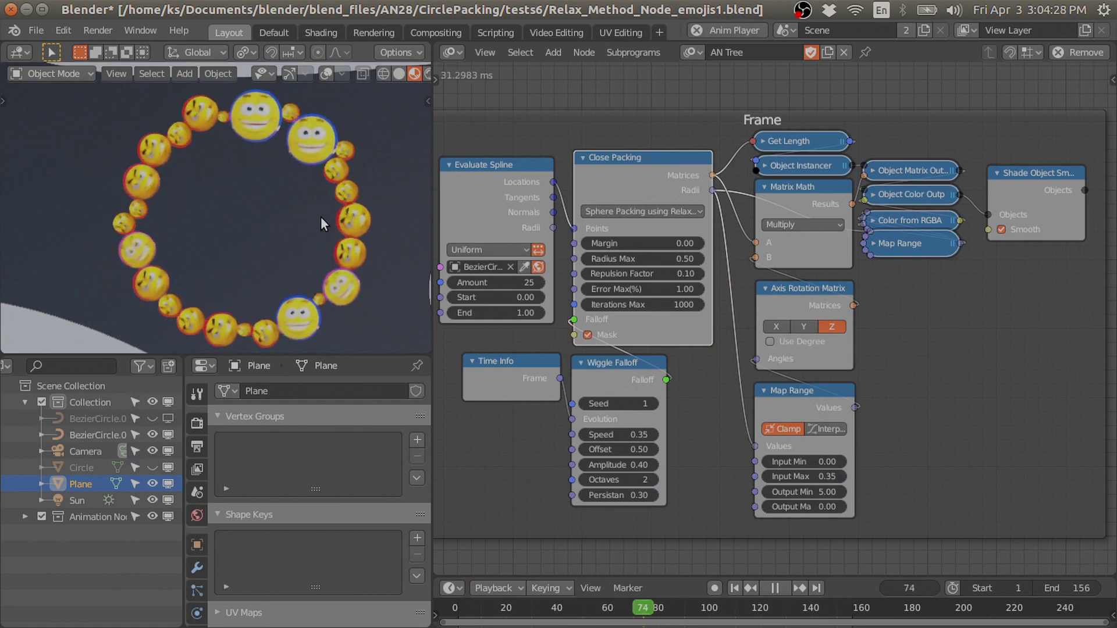
key("ctrl+space")
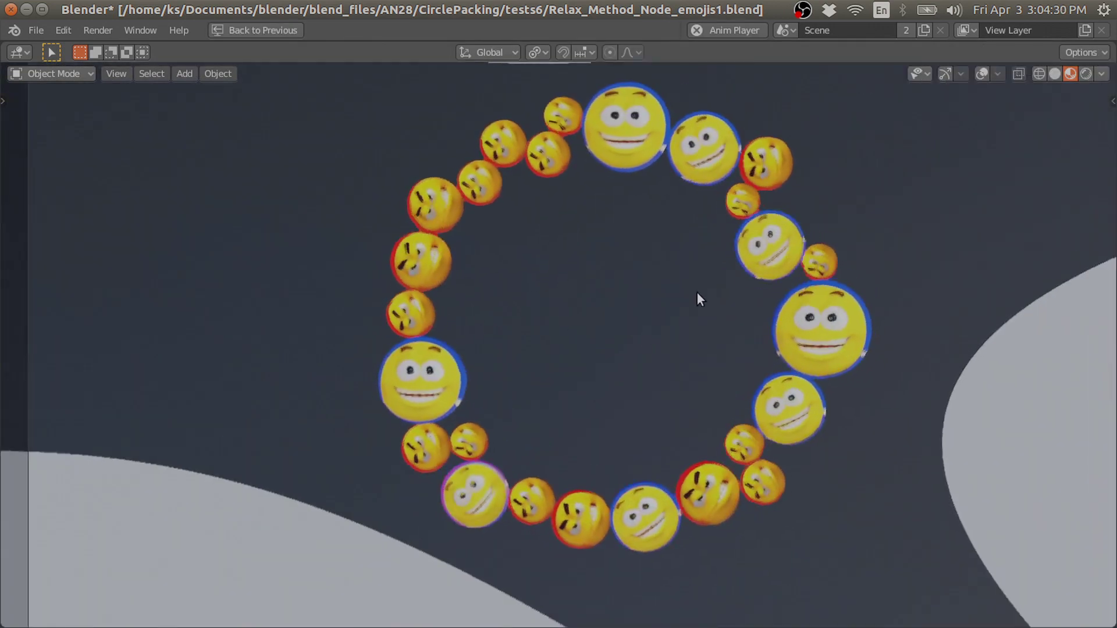
key("ctrl+space")
- Open the Shading workspace and select a large emoji circle in the ring to show its material nodes
middle_click_drag(929, 255, 905, 278)
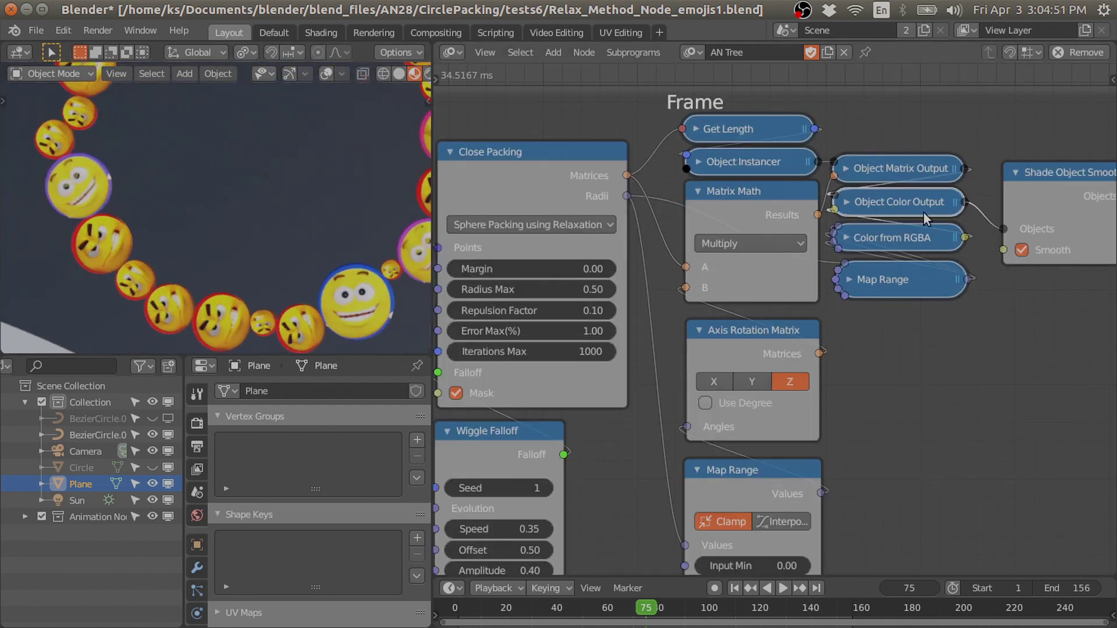
scroll(278, 210, "down", 5)
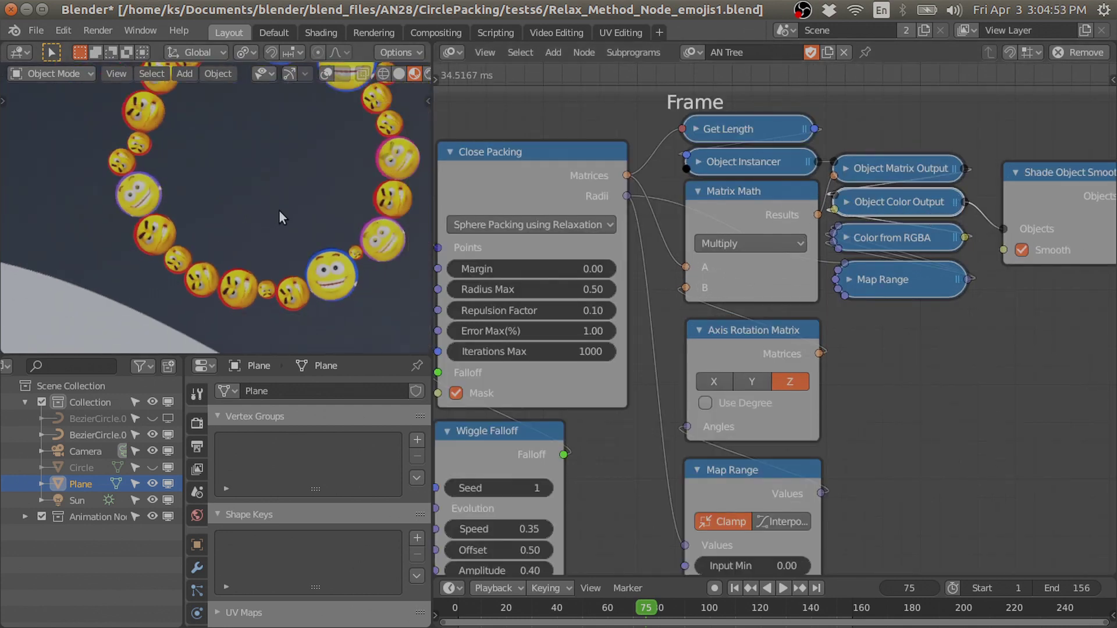
middle_click_drag(316, 191, 286, 218, "shift")
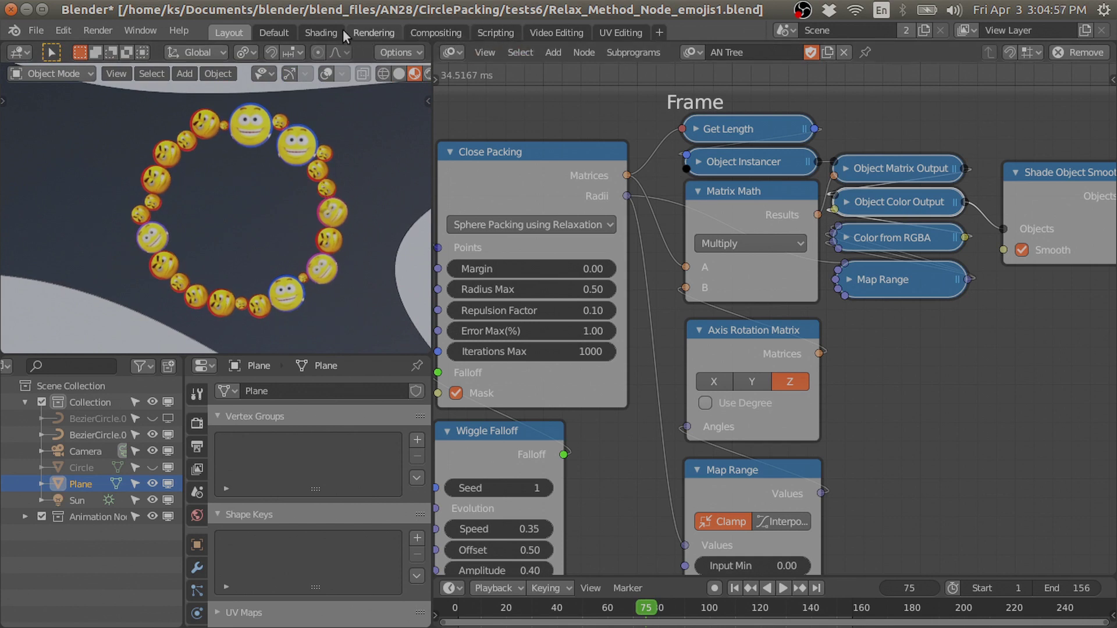
left_click(325, 32)
scroll(625, 235, "down", 3)
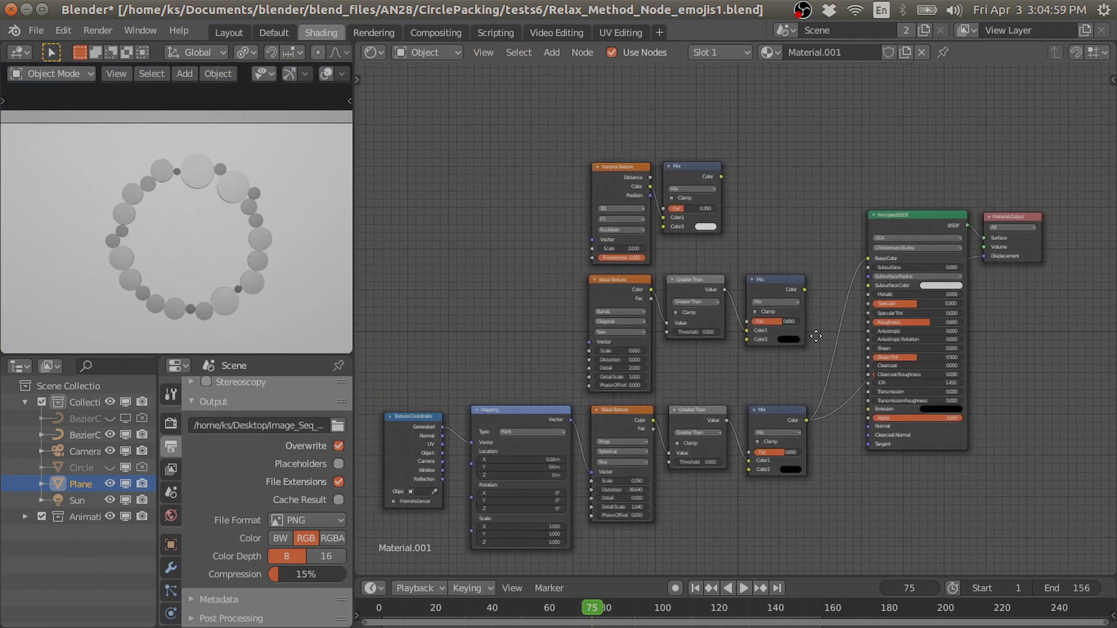
left_click(207, 175)
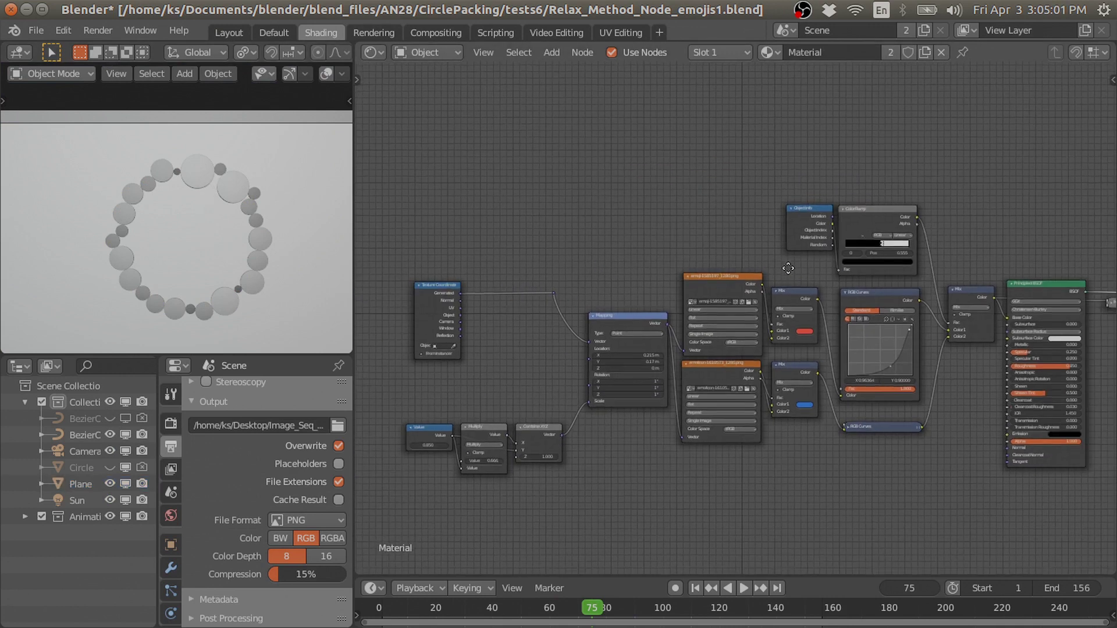
- Switch the Shading workspace's 3D viewport to Material Preview and play the animation in a maximized view
scroll(851, 252, "up", 1)
key("z")
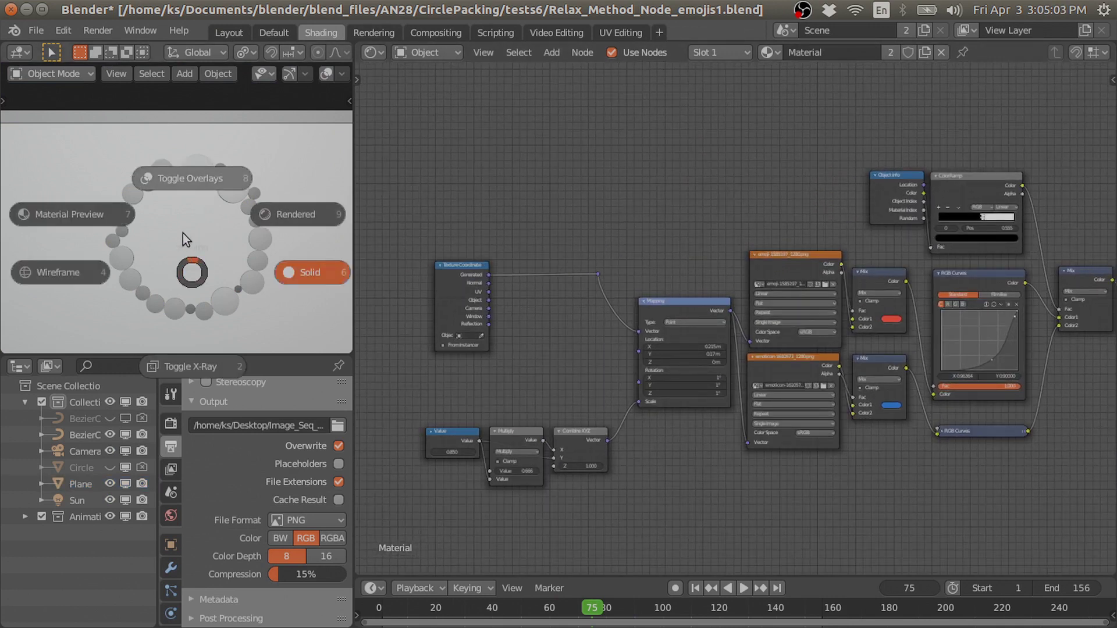
left_click(79, 218)
scroll(116, 210, "up", 4)
key("ctrl+space")
key("space")
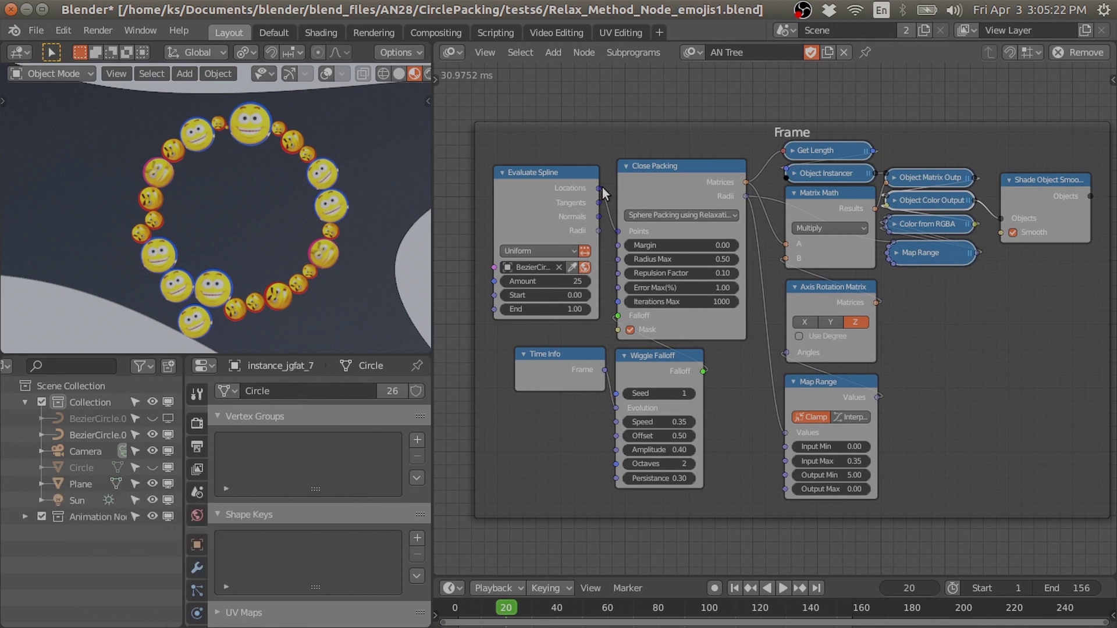
- Select the Evaluate Spline node feeding Close Packing in the AN Tree and nudge it slightly upward
scroll(604, 189, "up", 2)
middle_click_drag(617, 184, 587, 191)
scroll(585, 191, "up", 2)
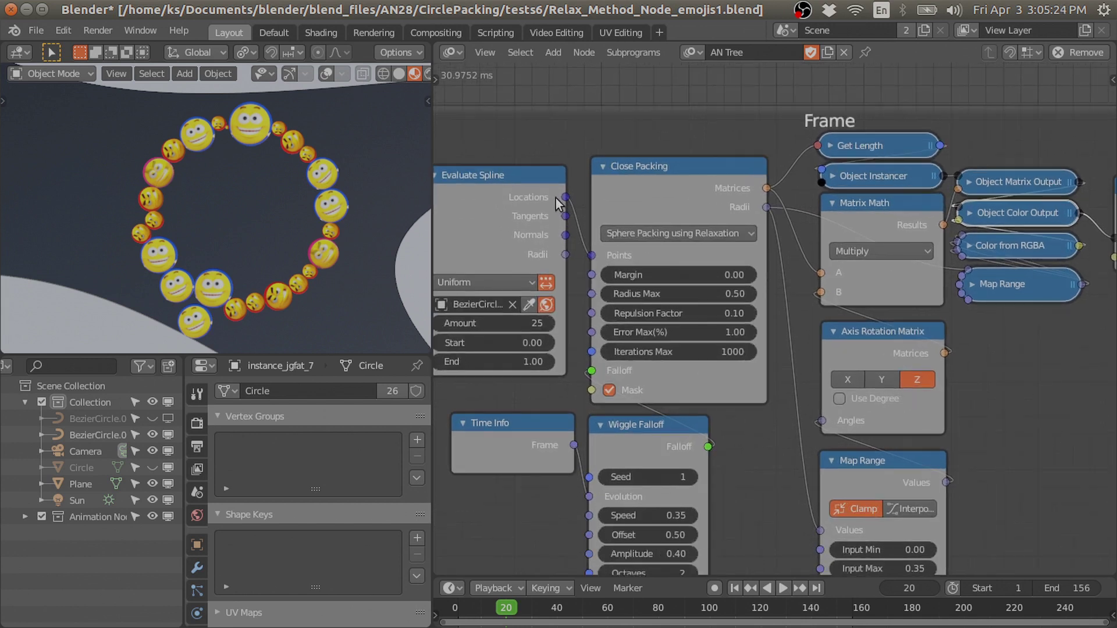
left_click(550, 193)
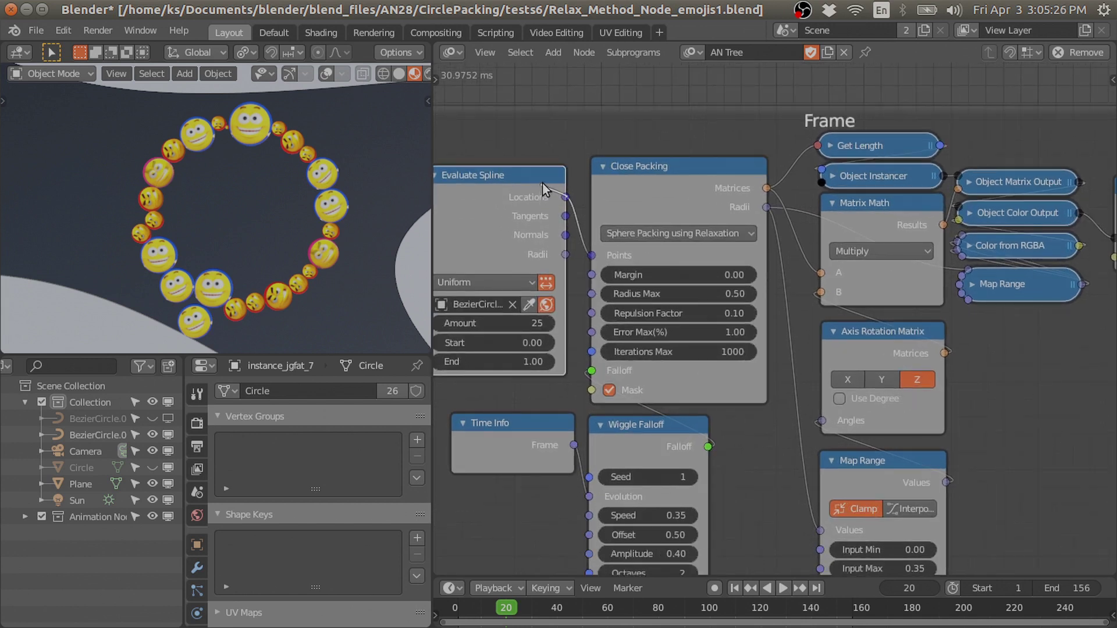
left_click_drag(534, 199, 538, 184)
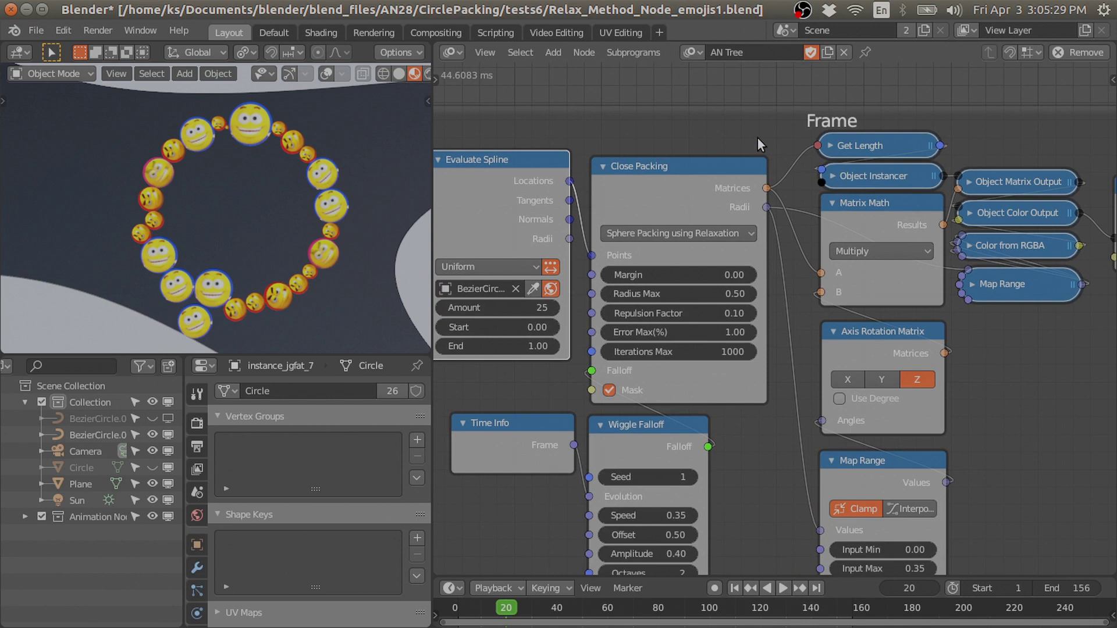
left_click_drag(535, 169, 536, 181)
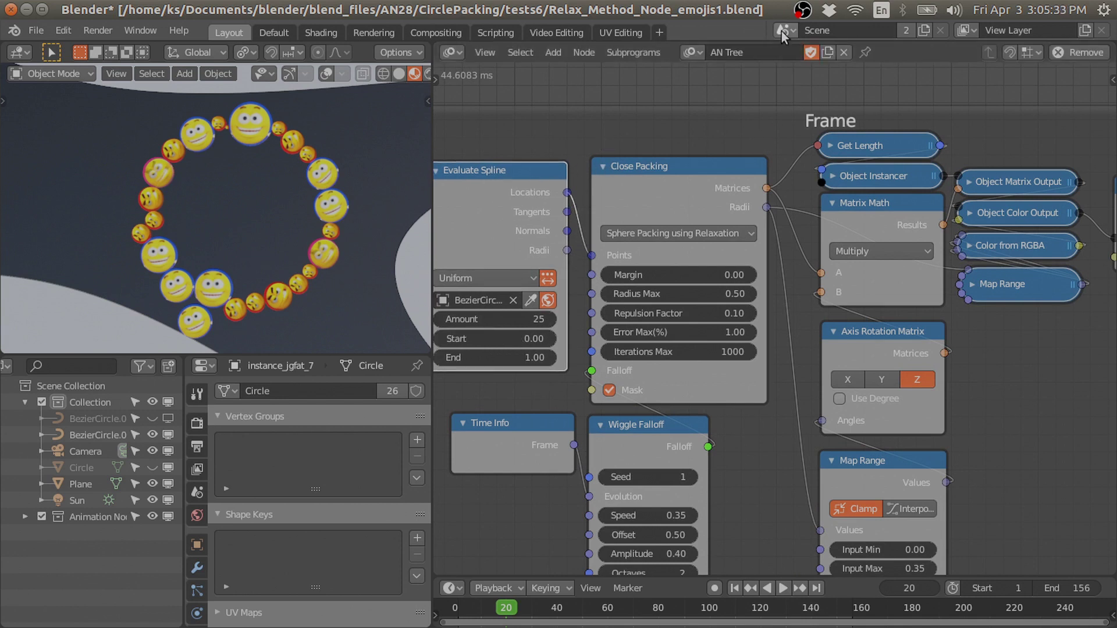